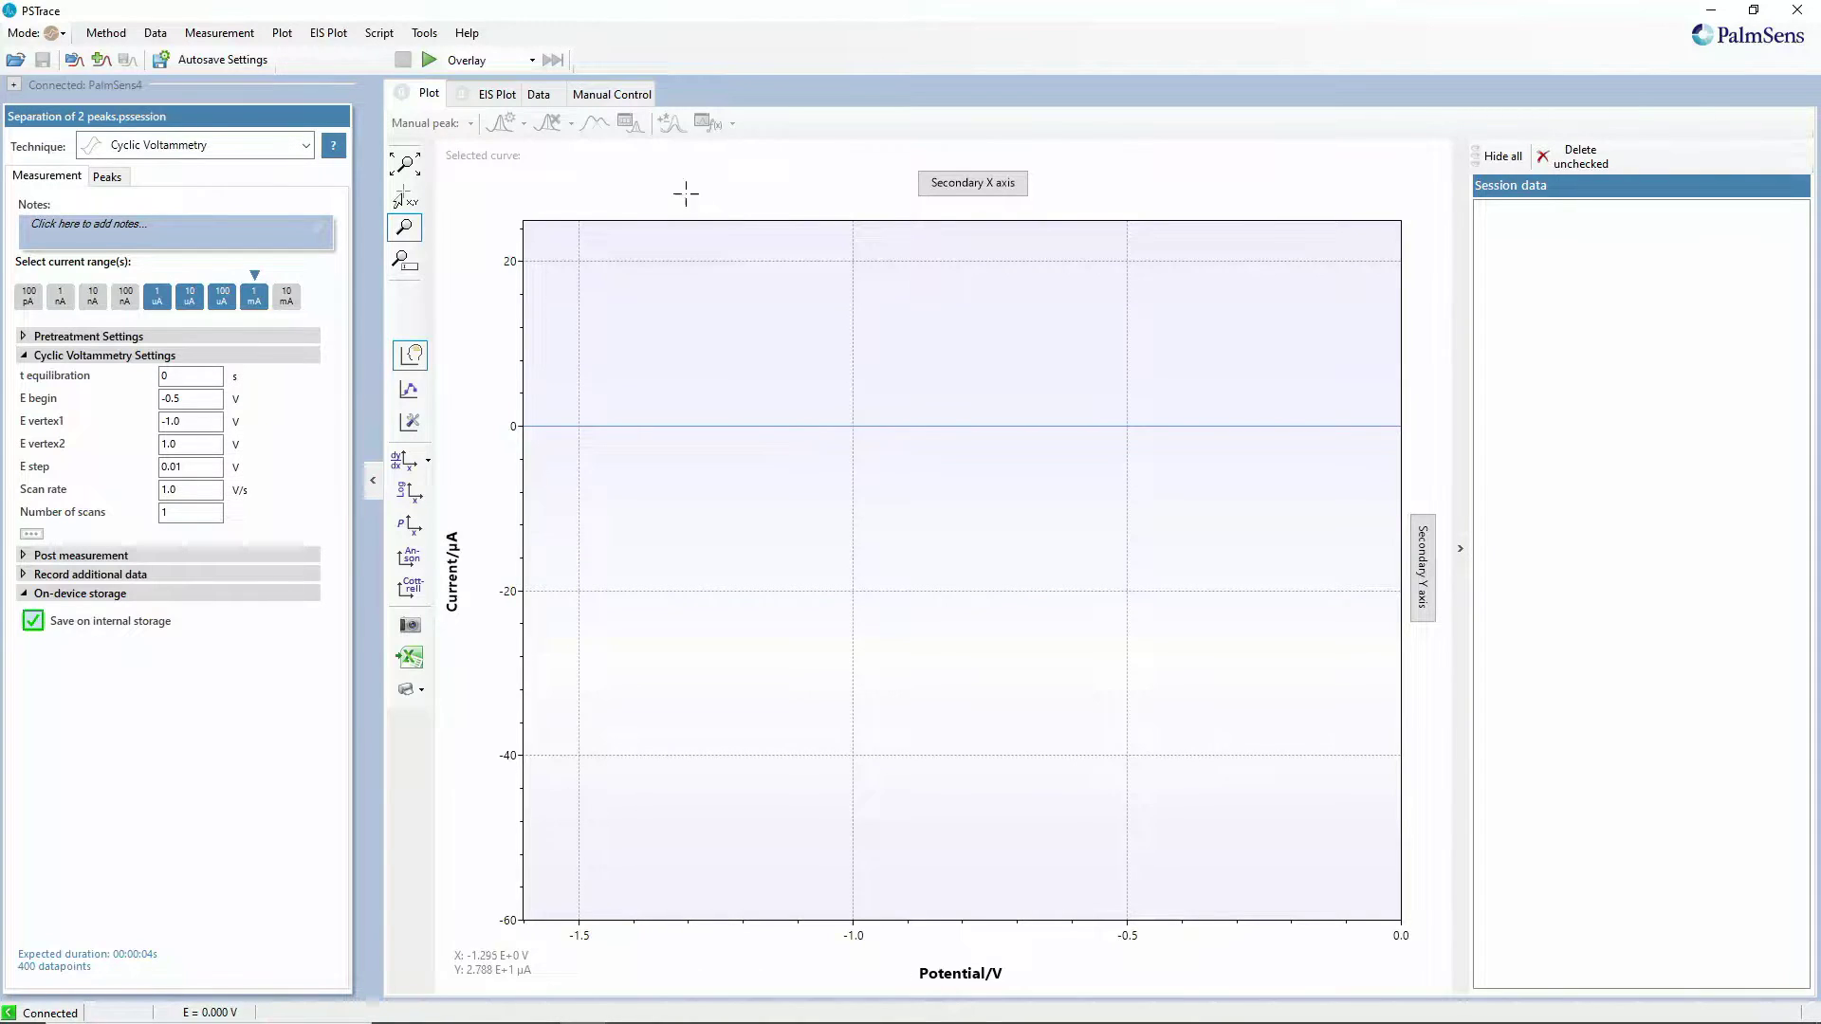
Choose Open script window from the Script menu to get an empty script
click(424, 33)
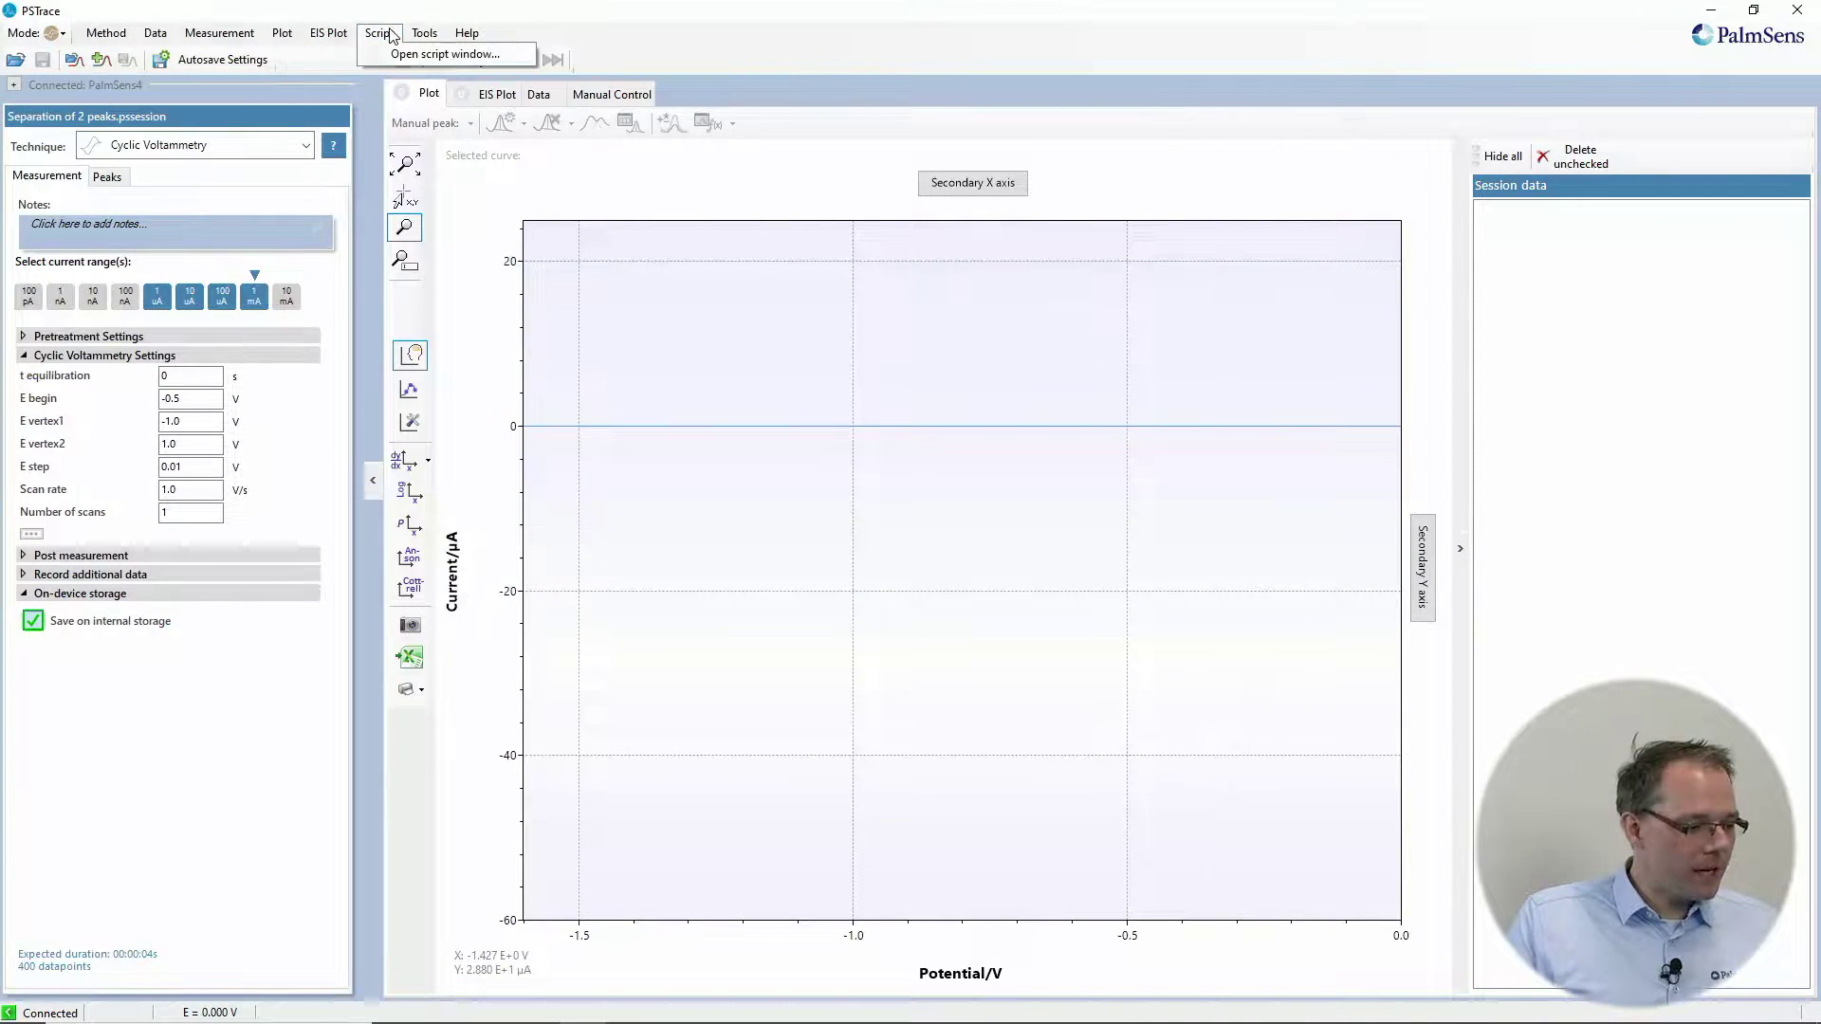
mouse_move(378, 32)
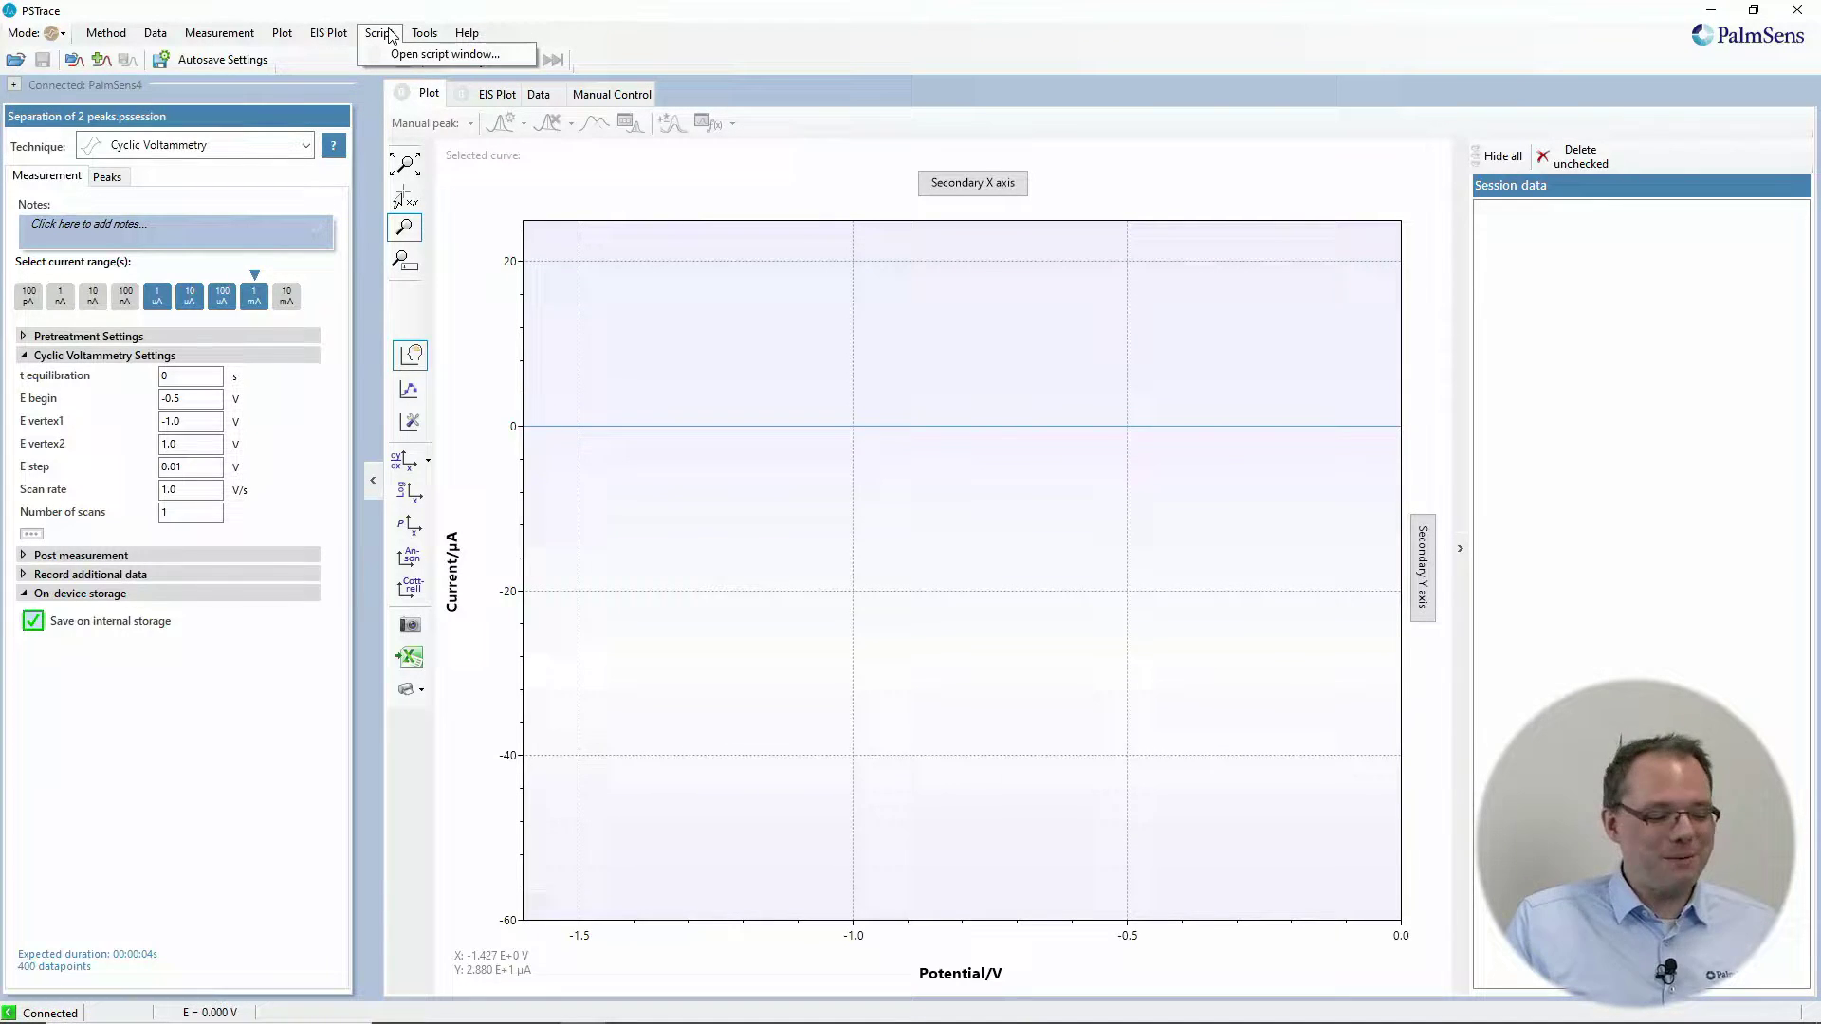
click(427, 54)
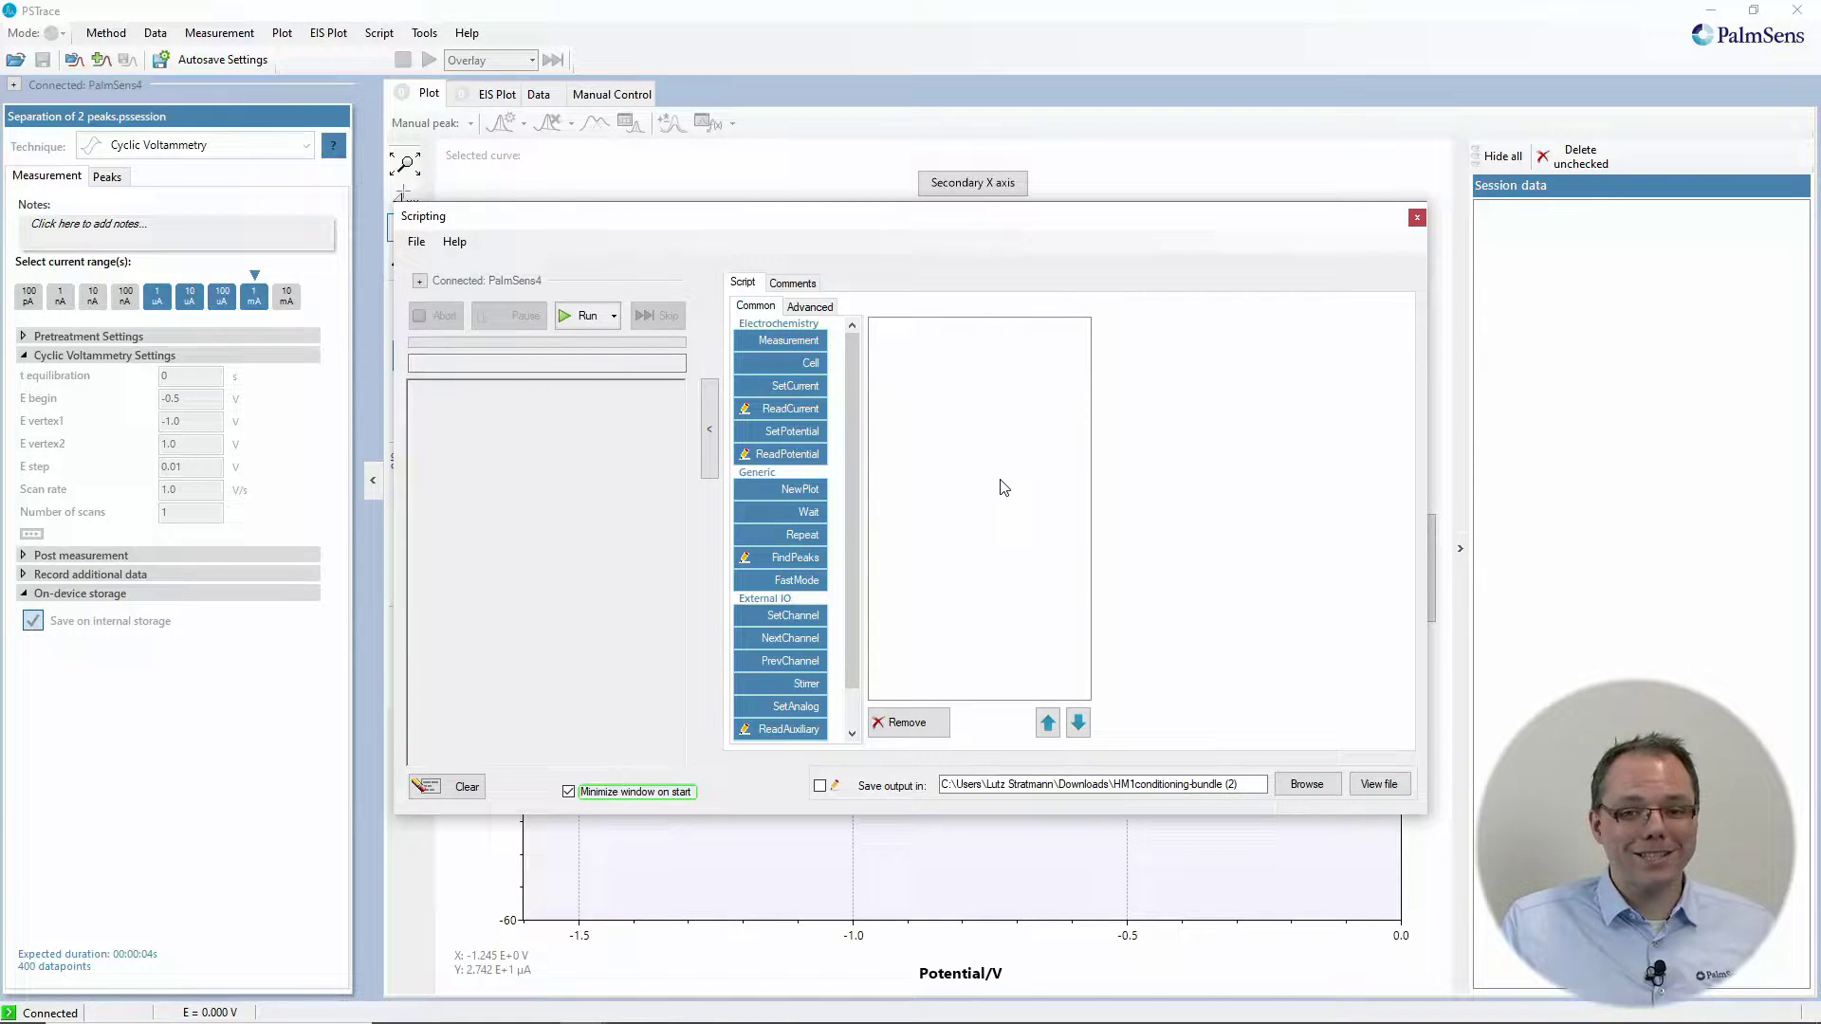
Add two Measurement items to the script and select the first one
click(793, 344)
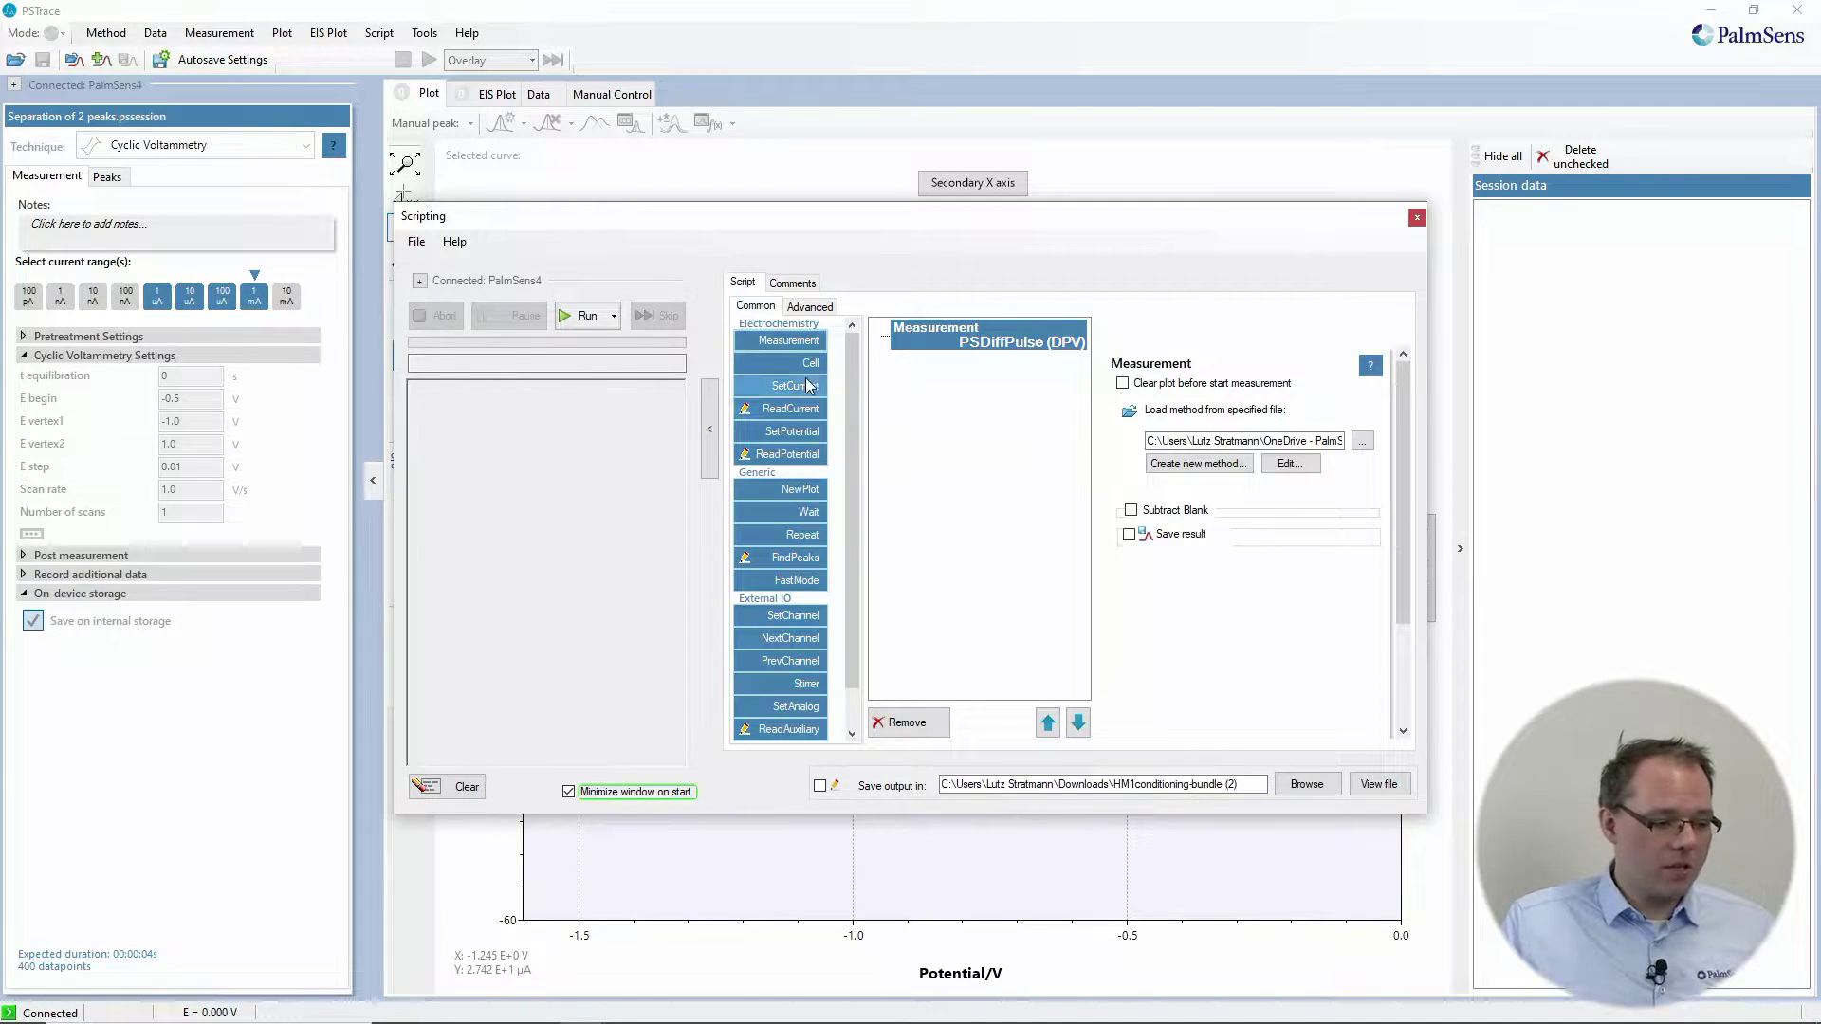
click(789, 342)
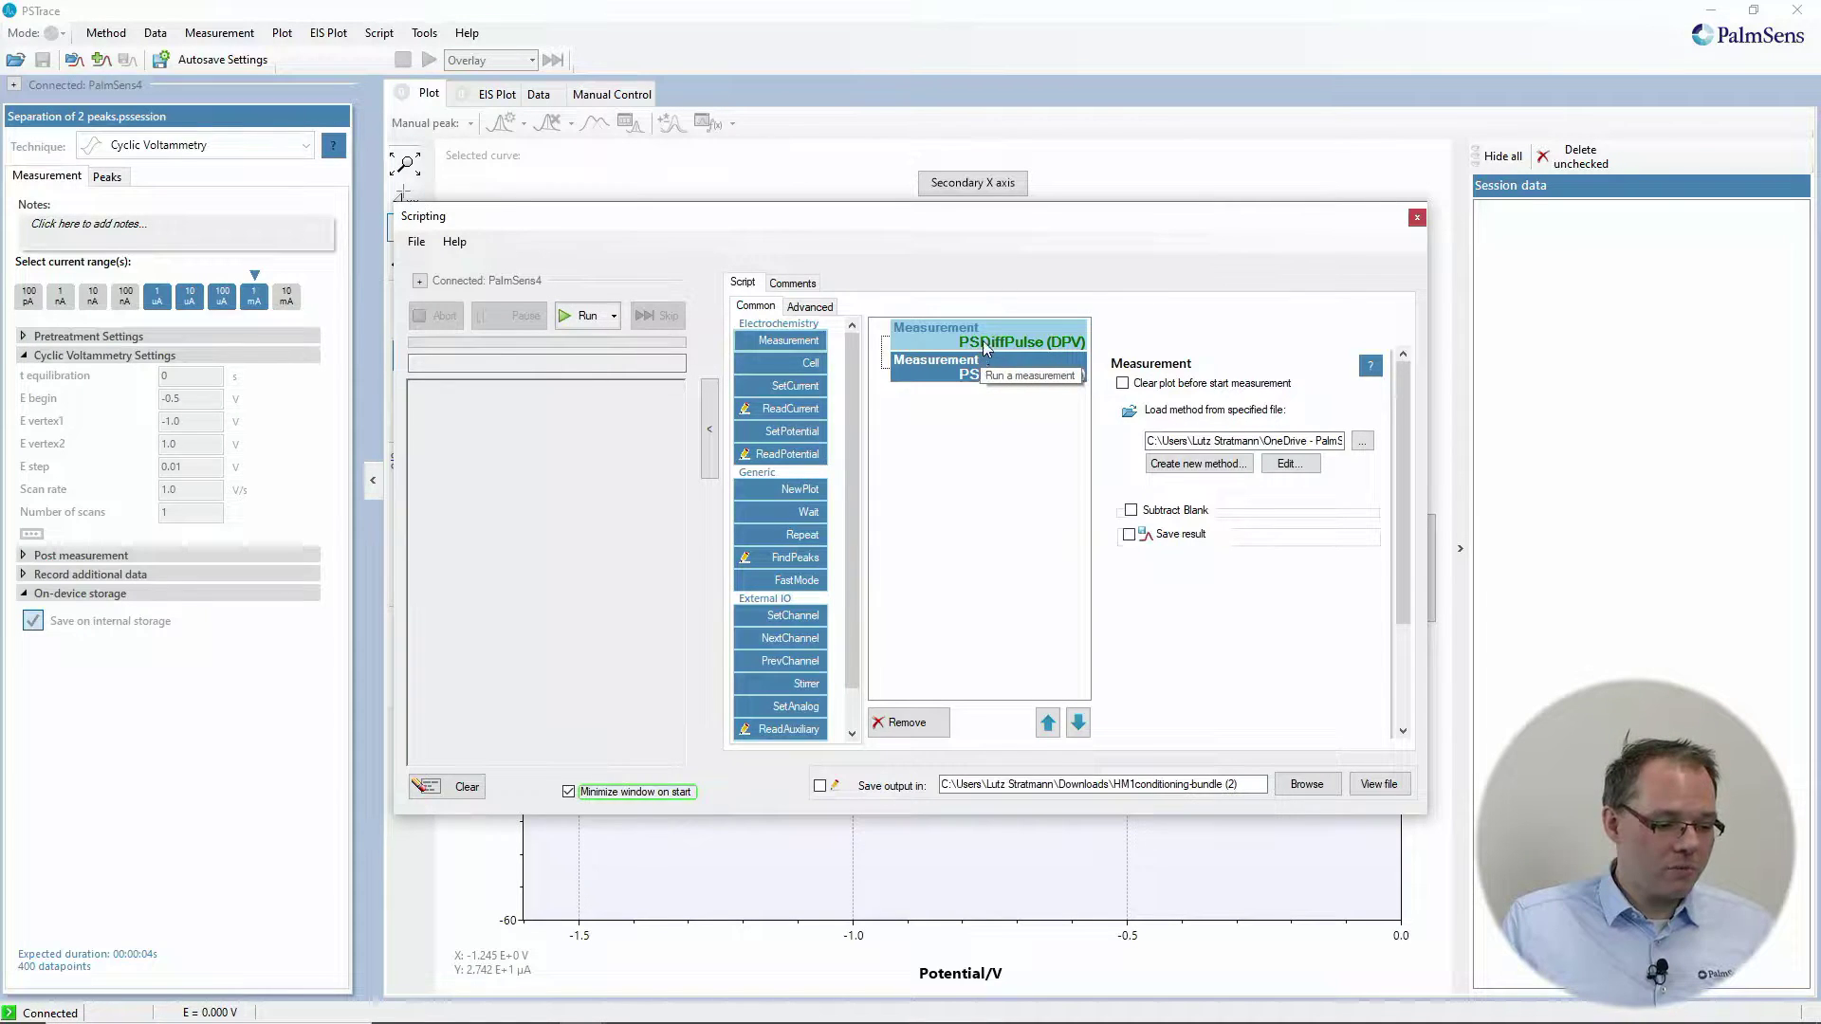
click(917, 334)
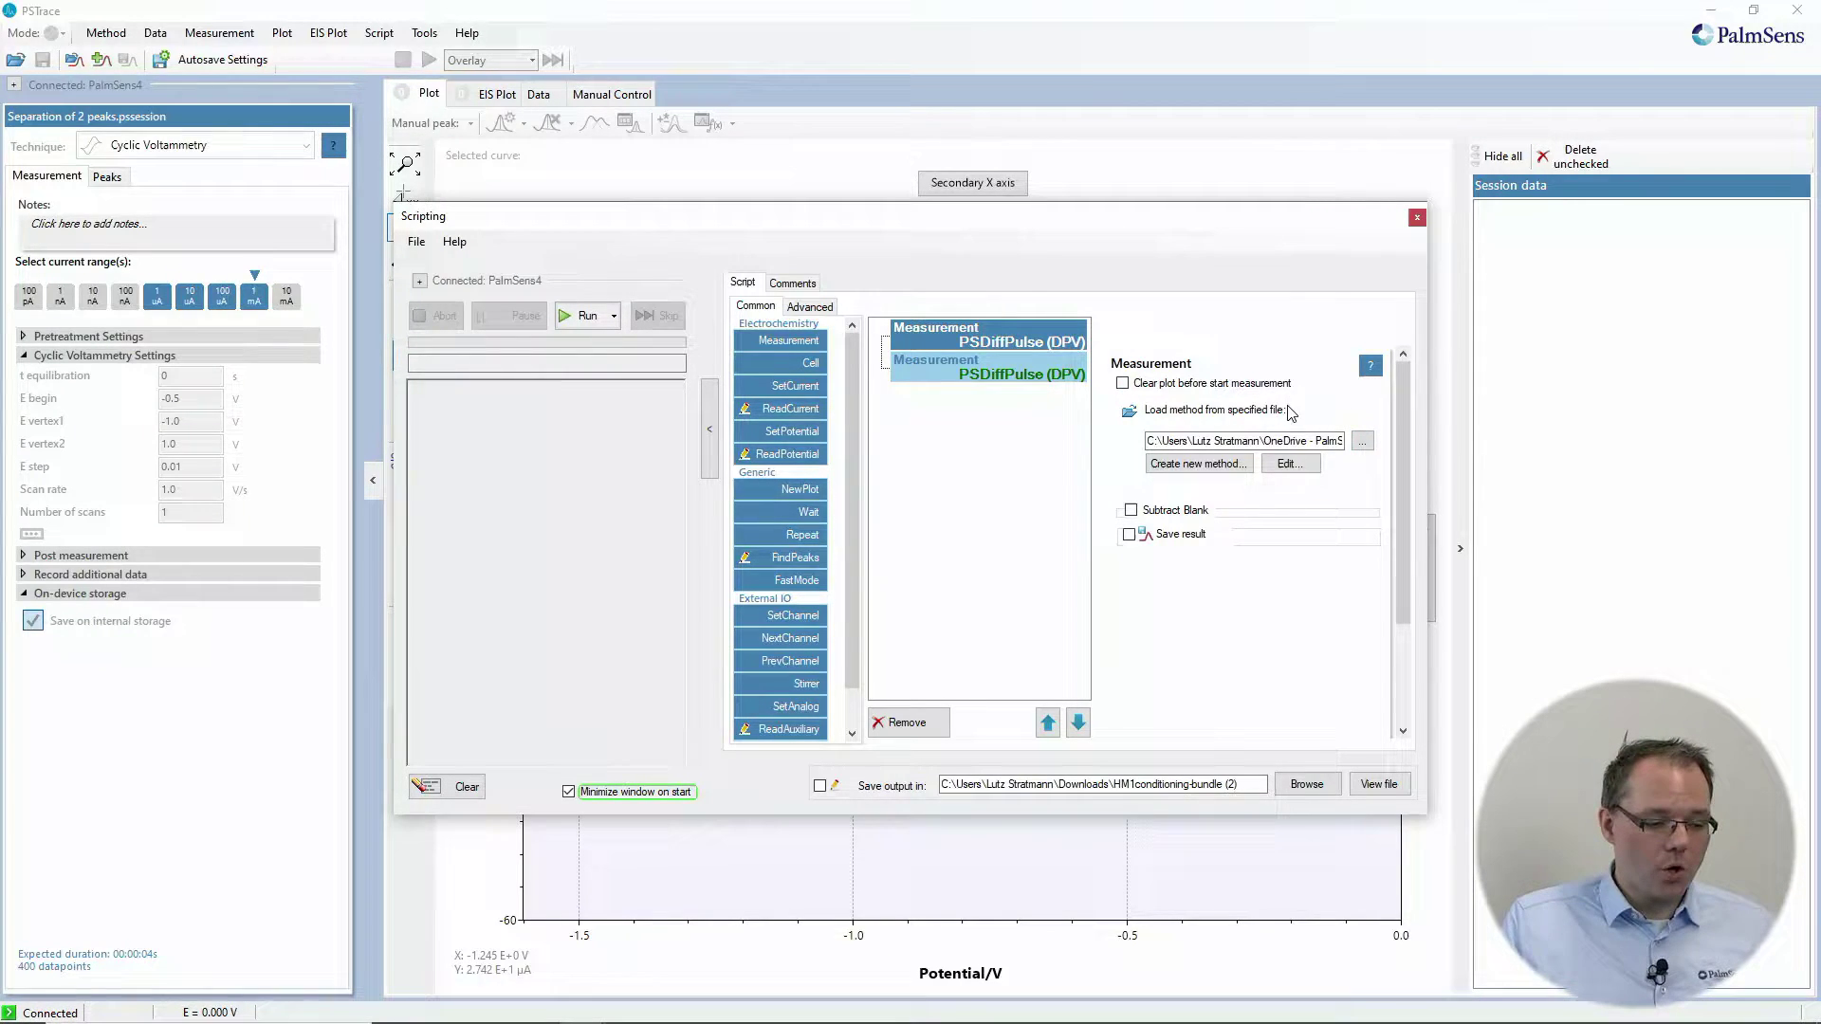
Load the 'demo thing' method file into the first measurement
click(1361, 442)
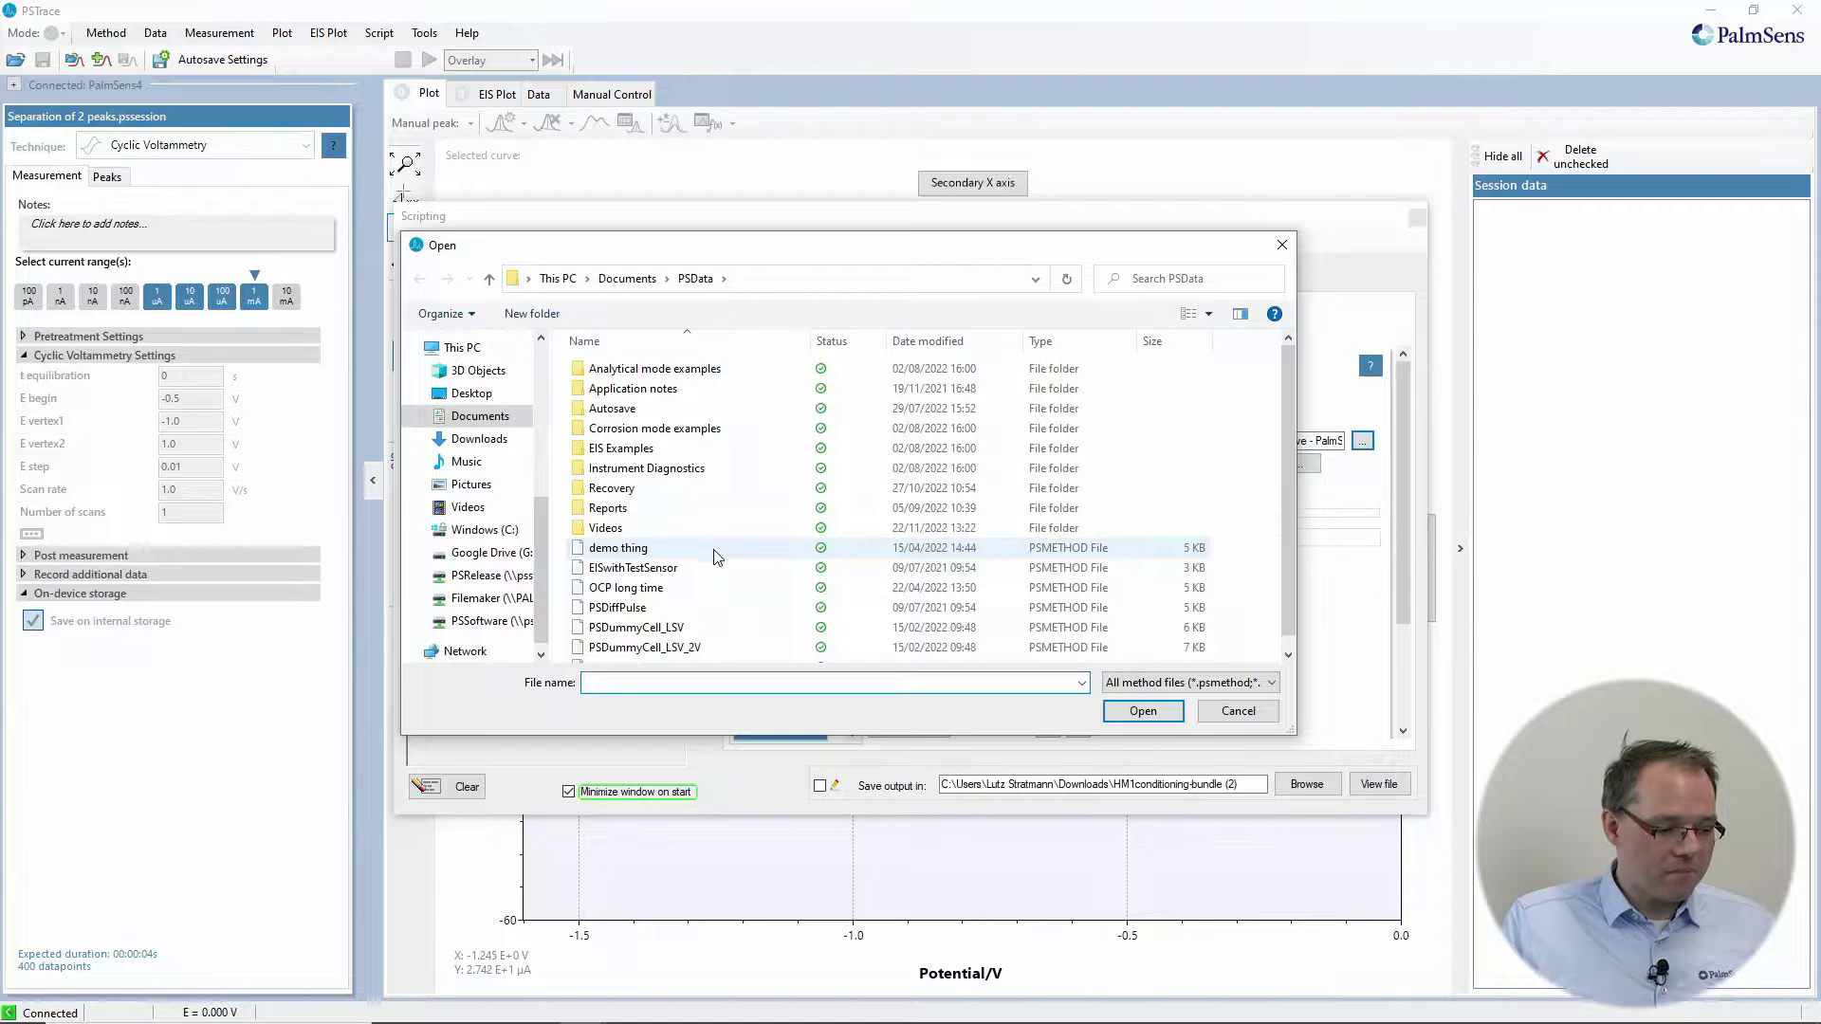
click(713, 550)
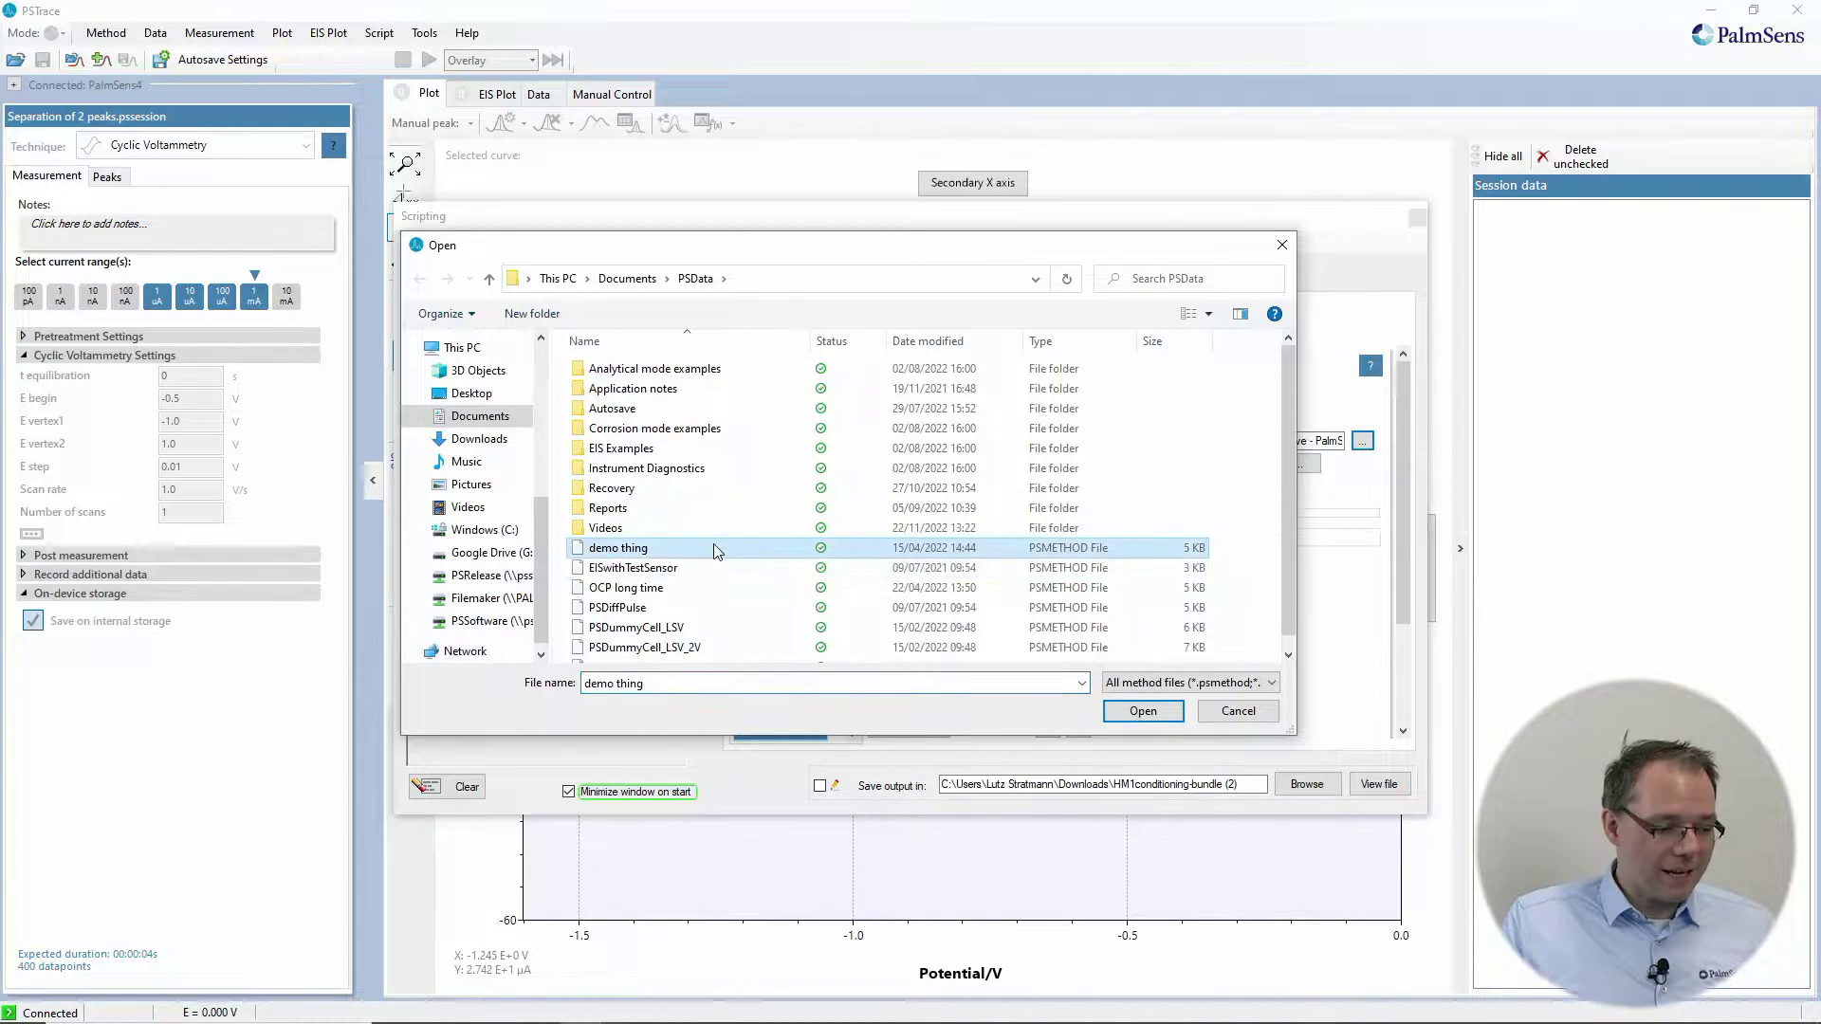
click(1143, 712)
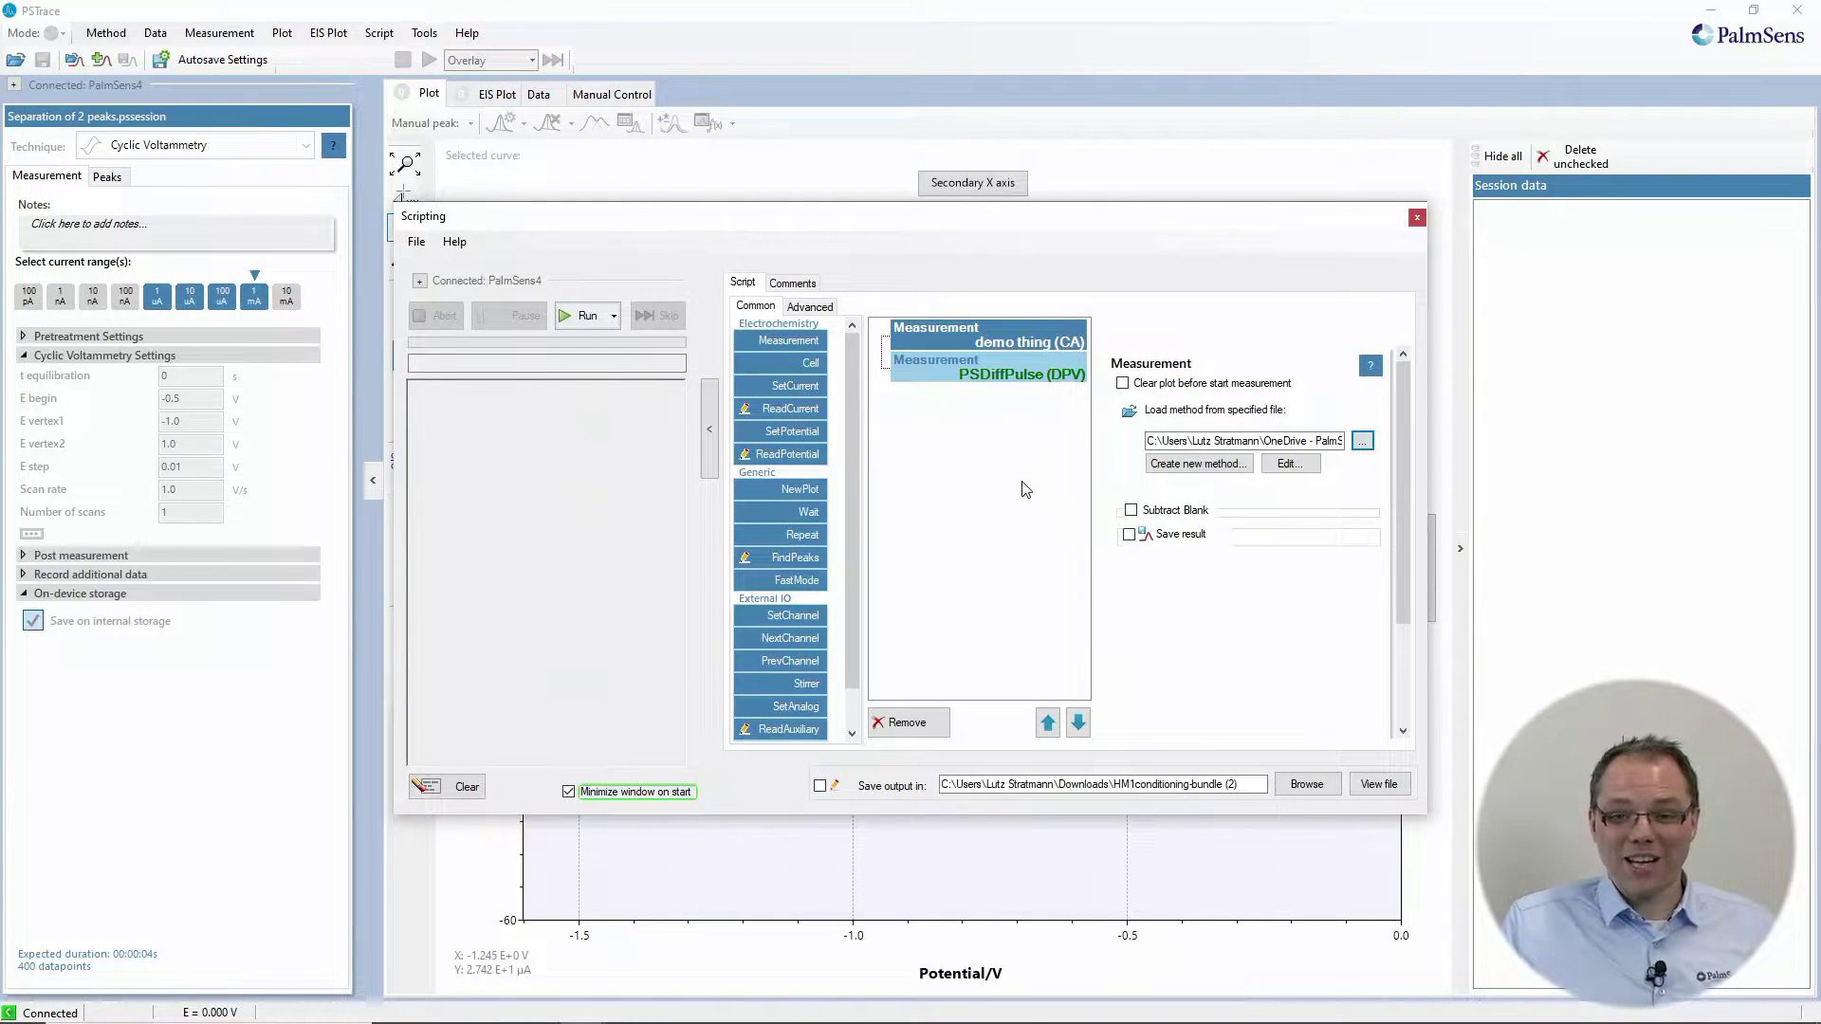
Review the second measurement's DPV method settings and cancel without changes
click(944, 370)
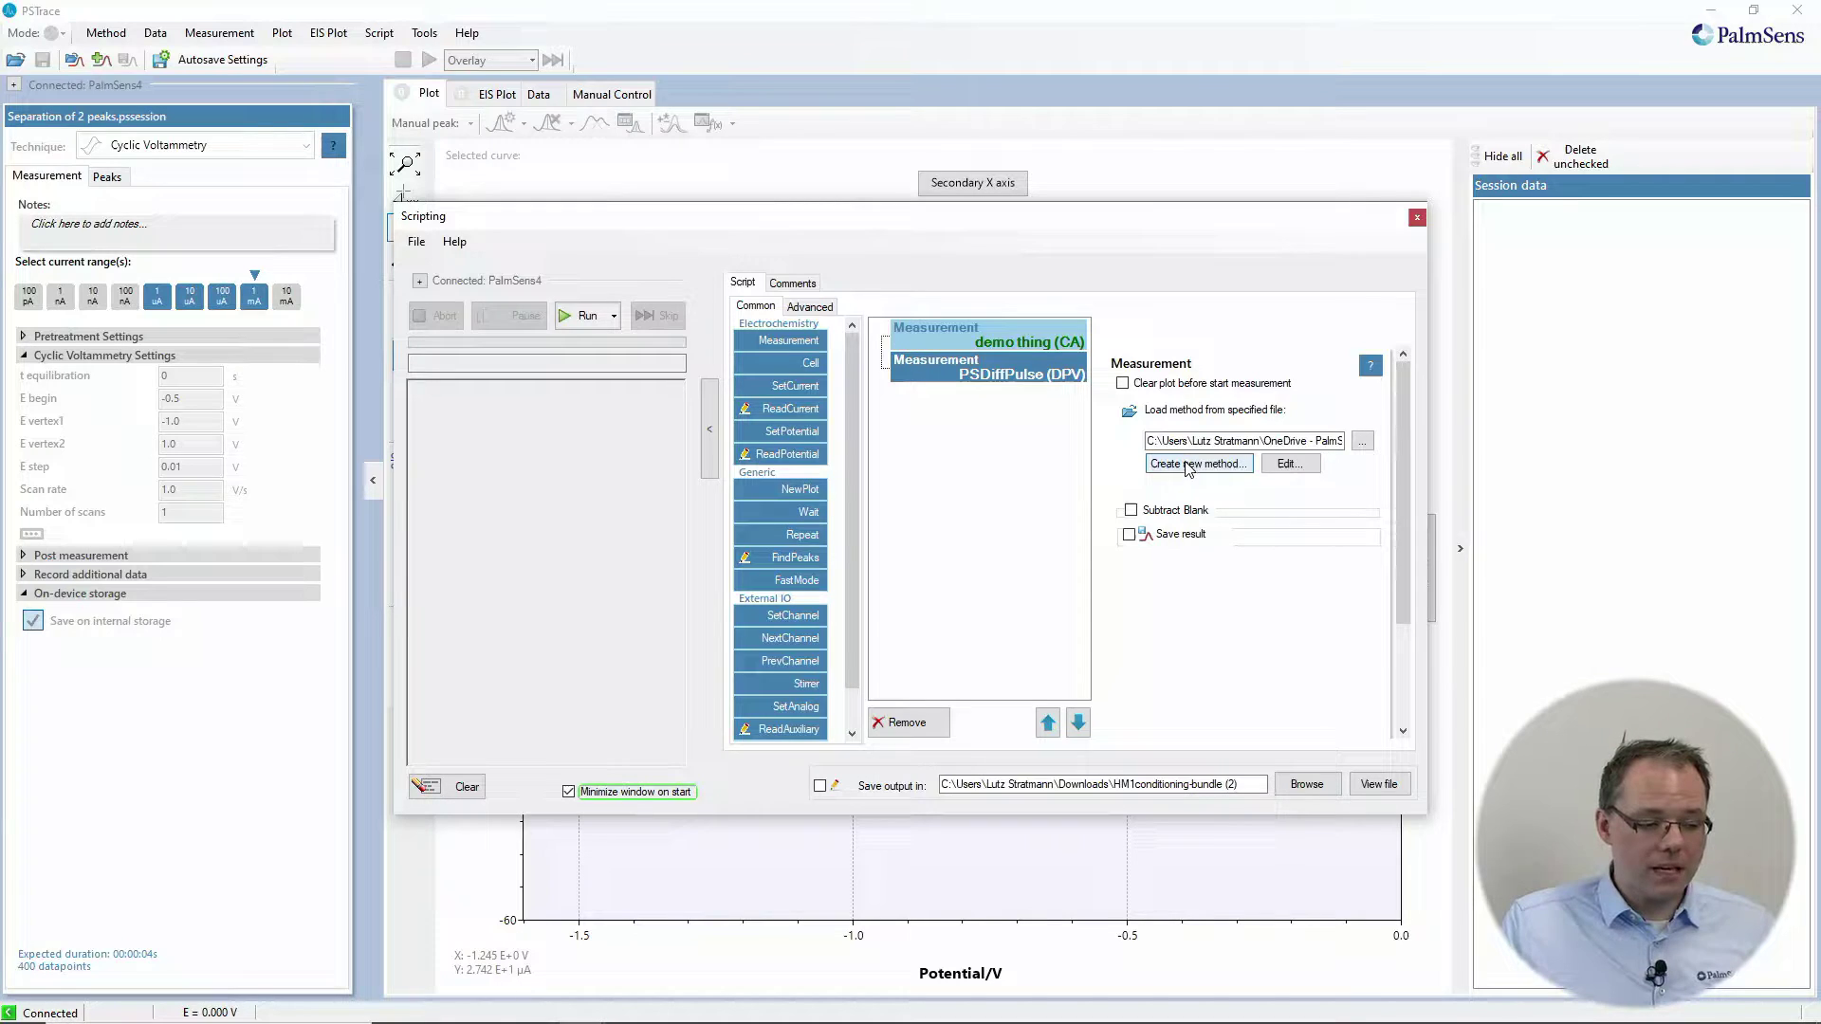
click(1285, 466)
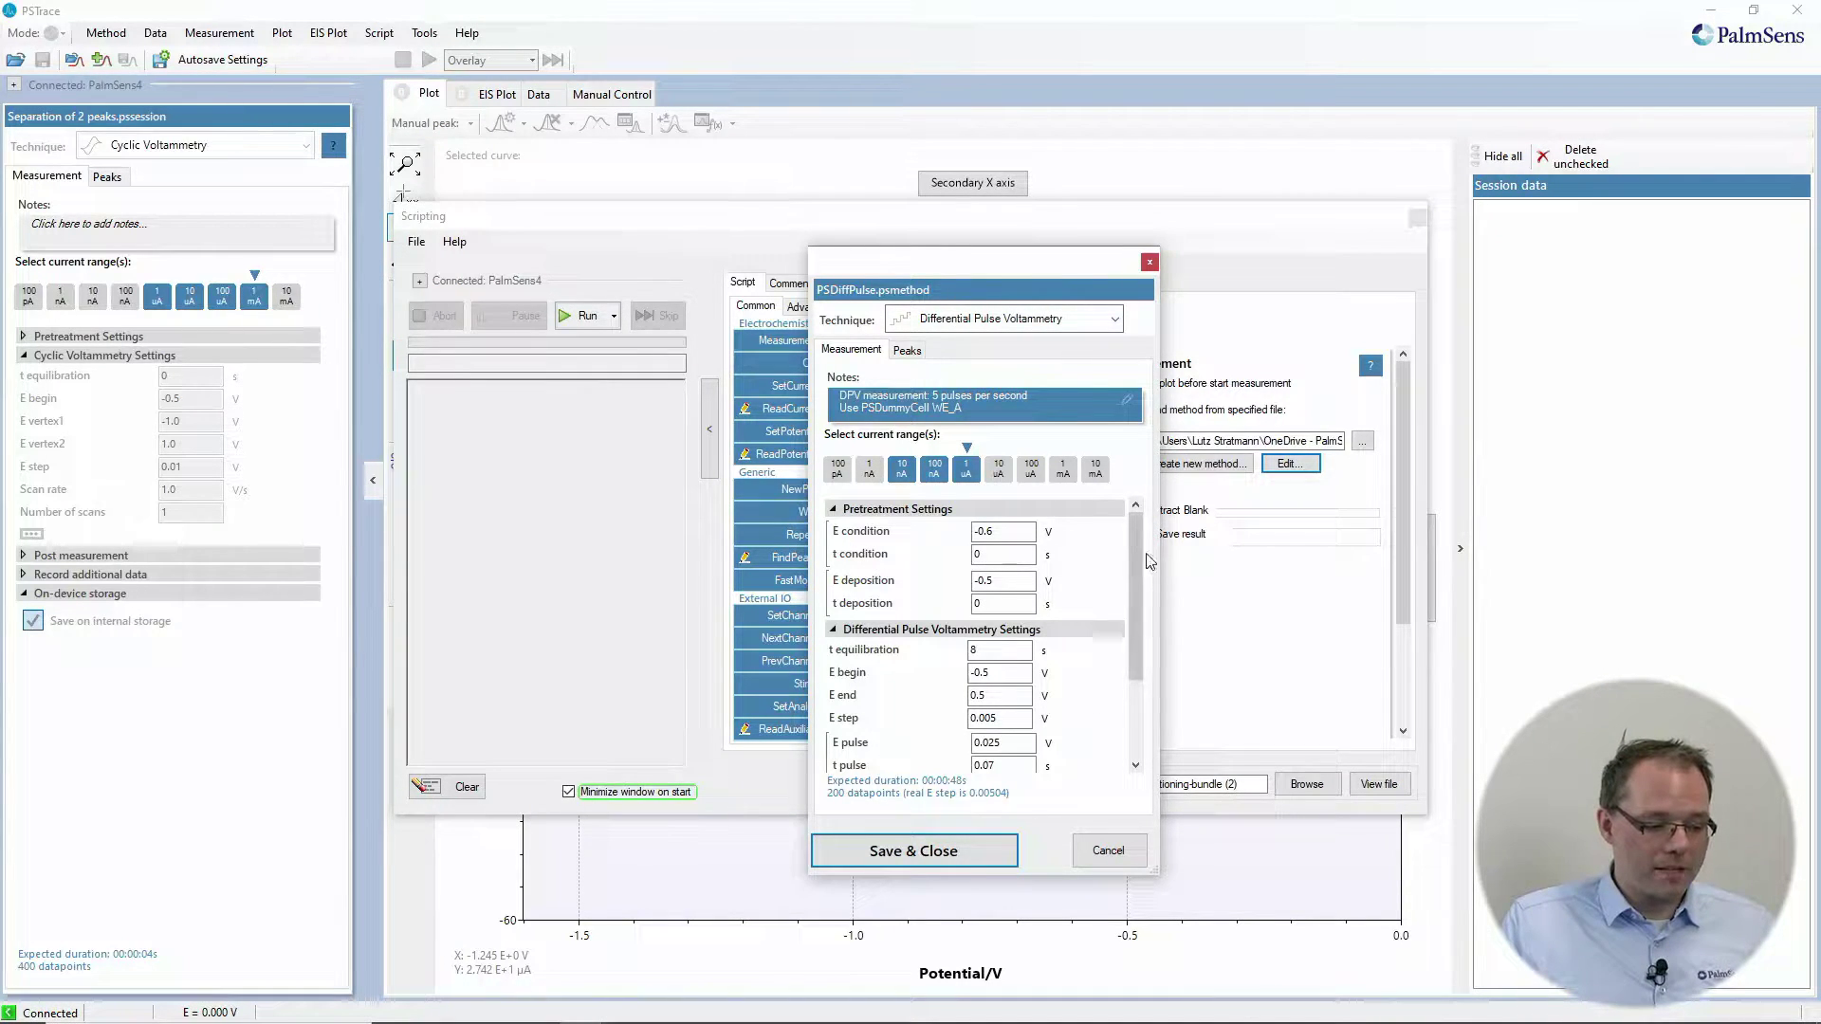
scroll(981, 705, down, 2)
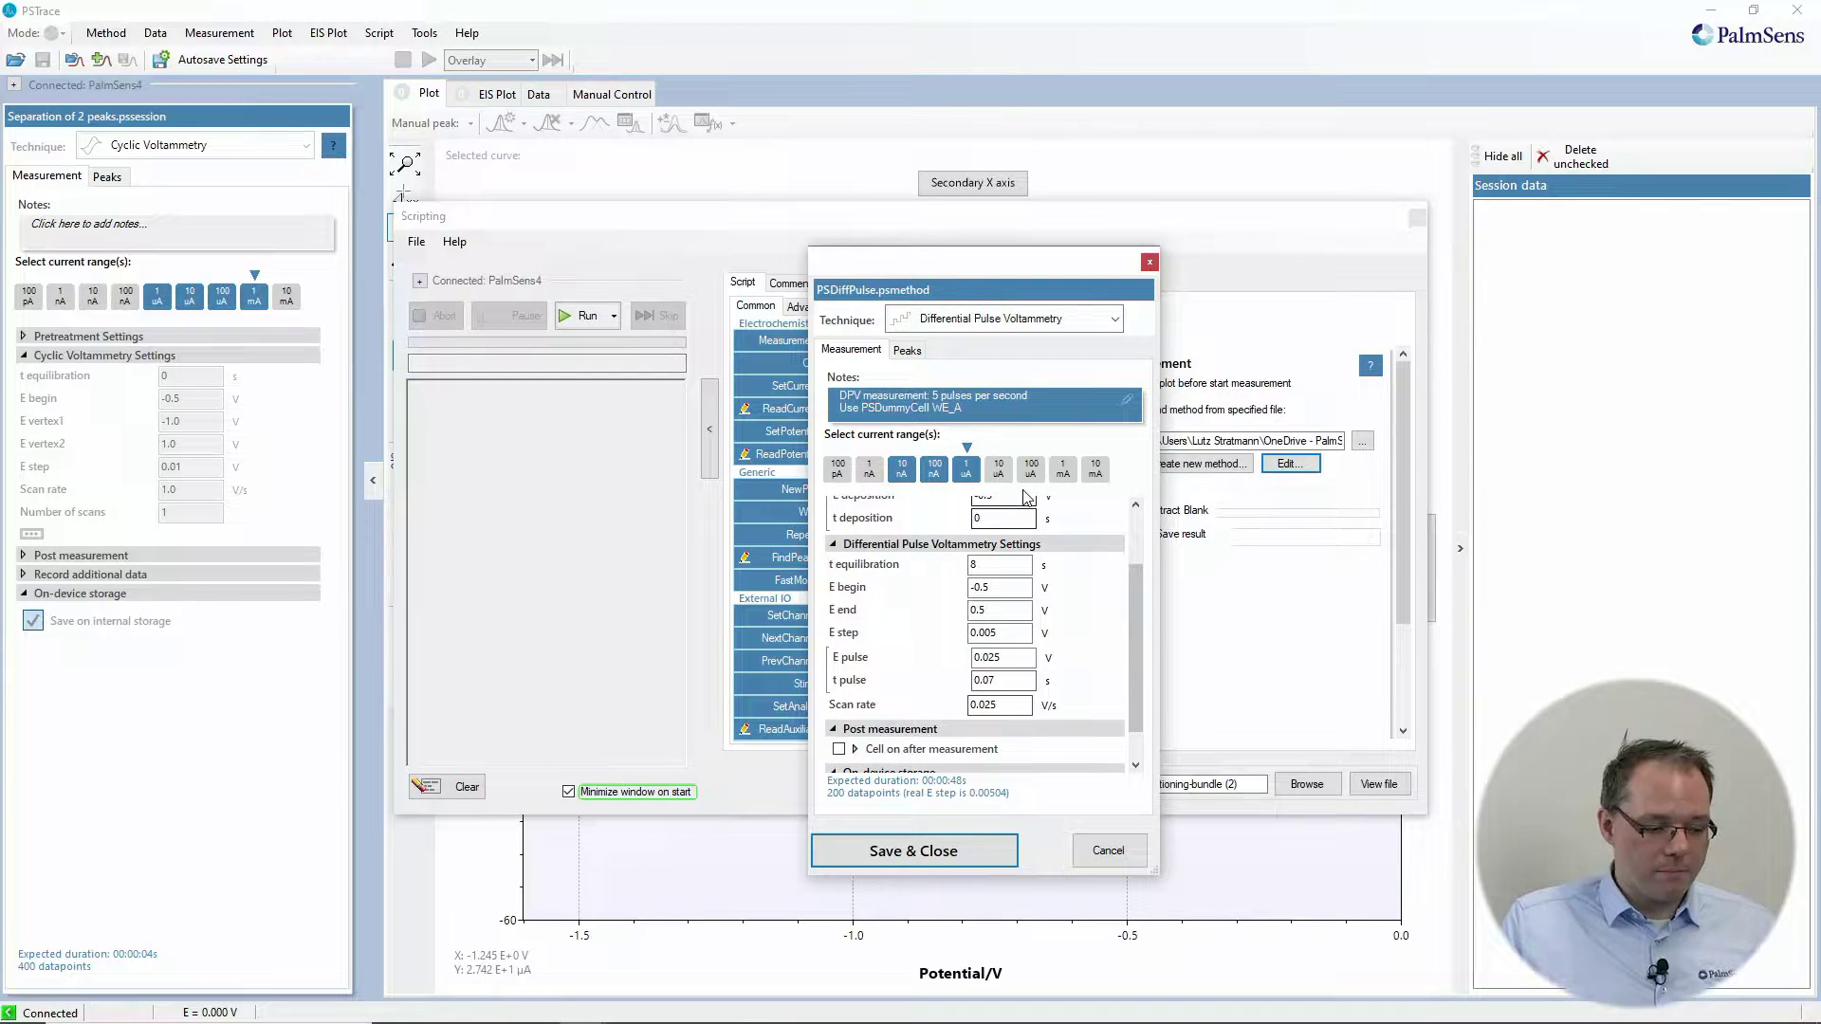
click(1108, 851)
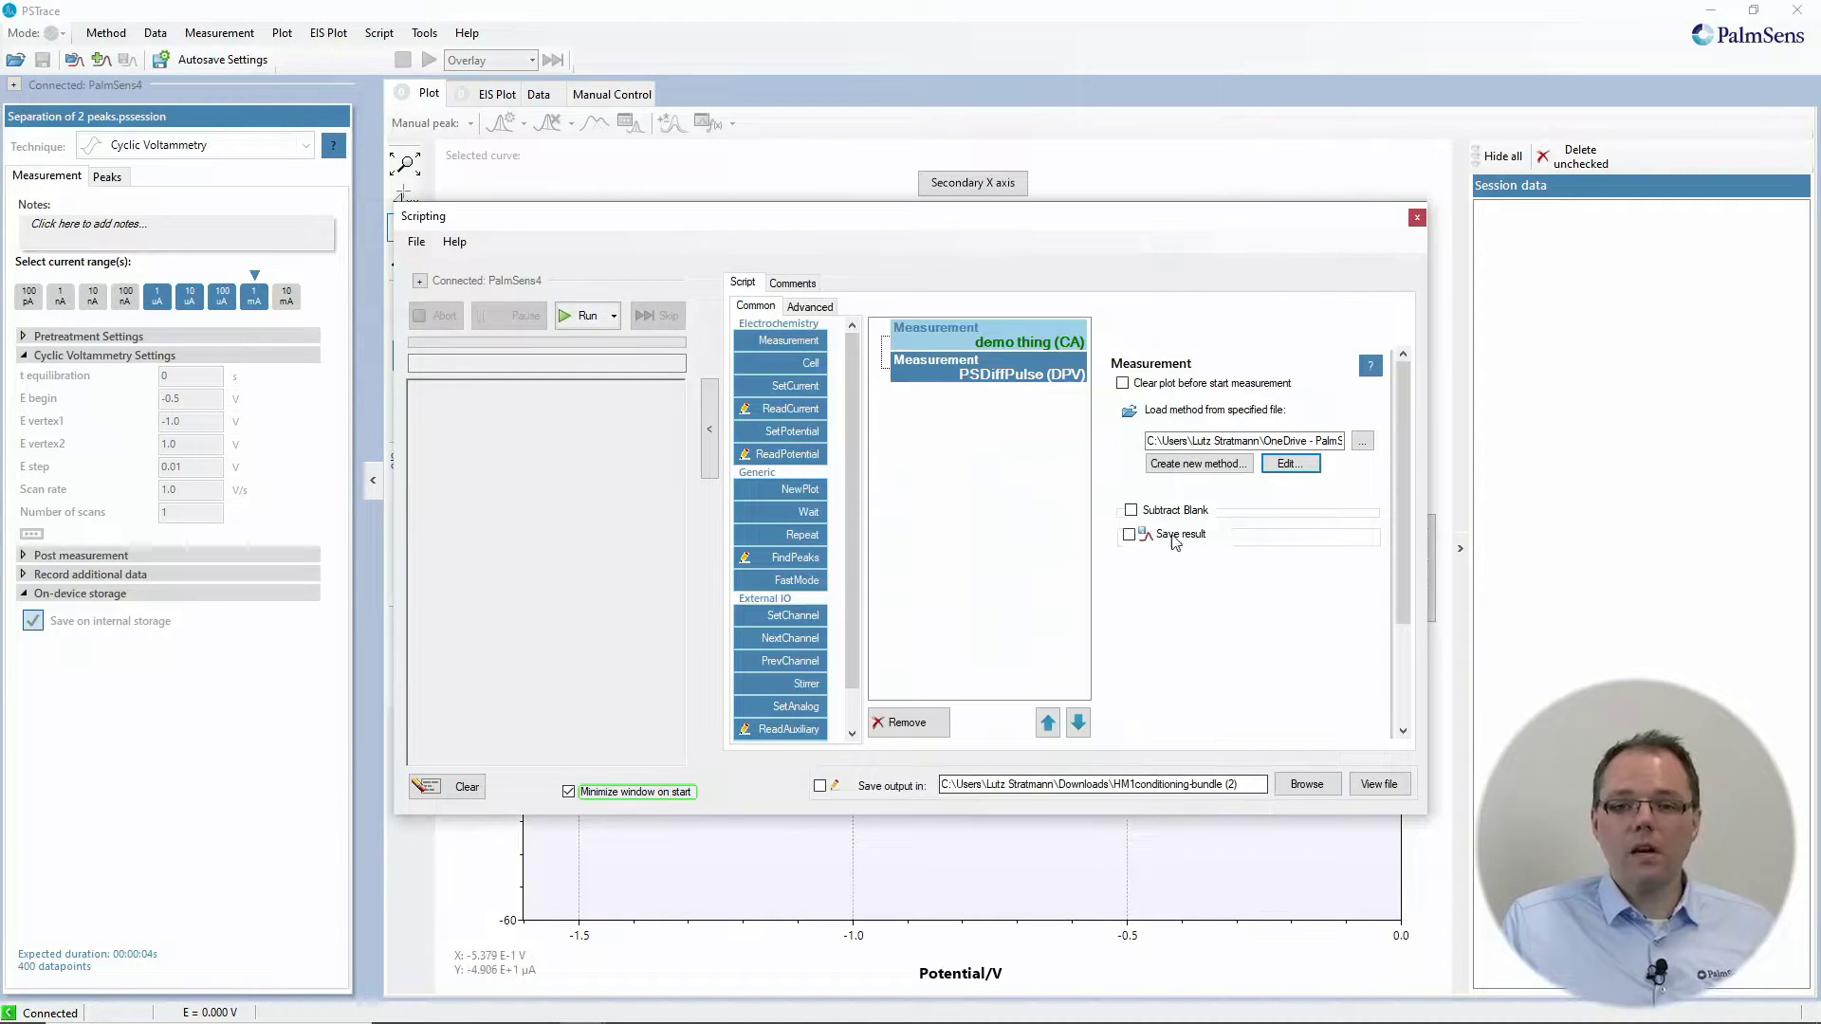
Create and save the 'scriptint tutorial' Linear Sweep Voltammetry method with scan rate 0.1
click(1200, 471)
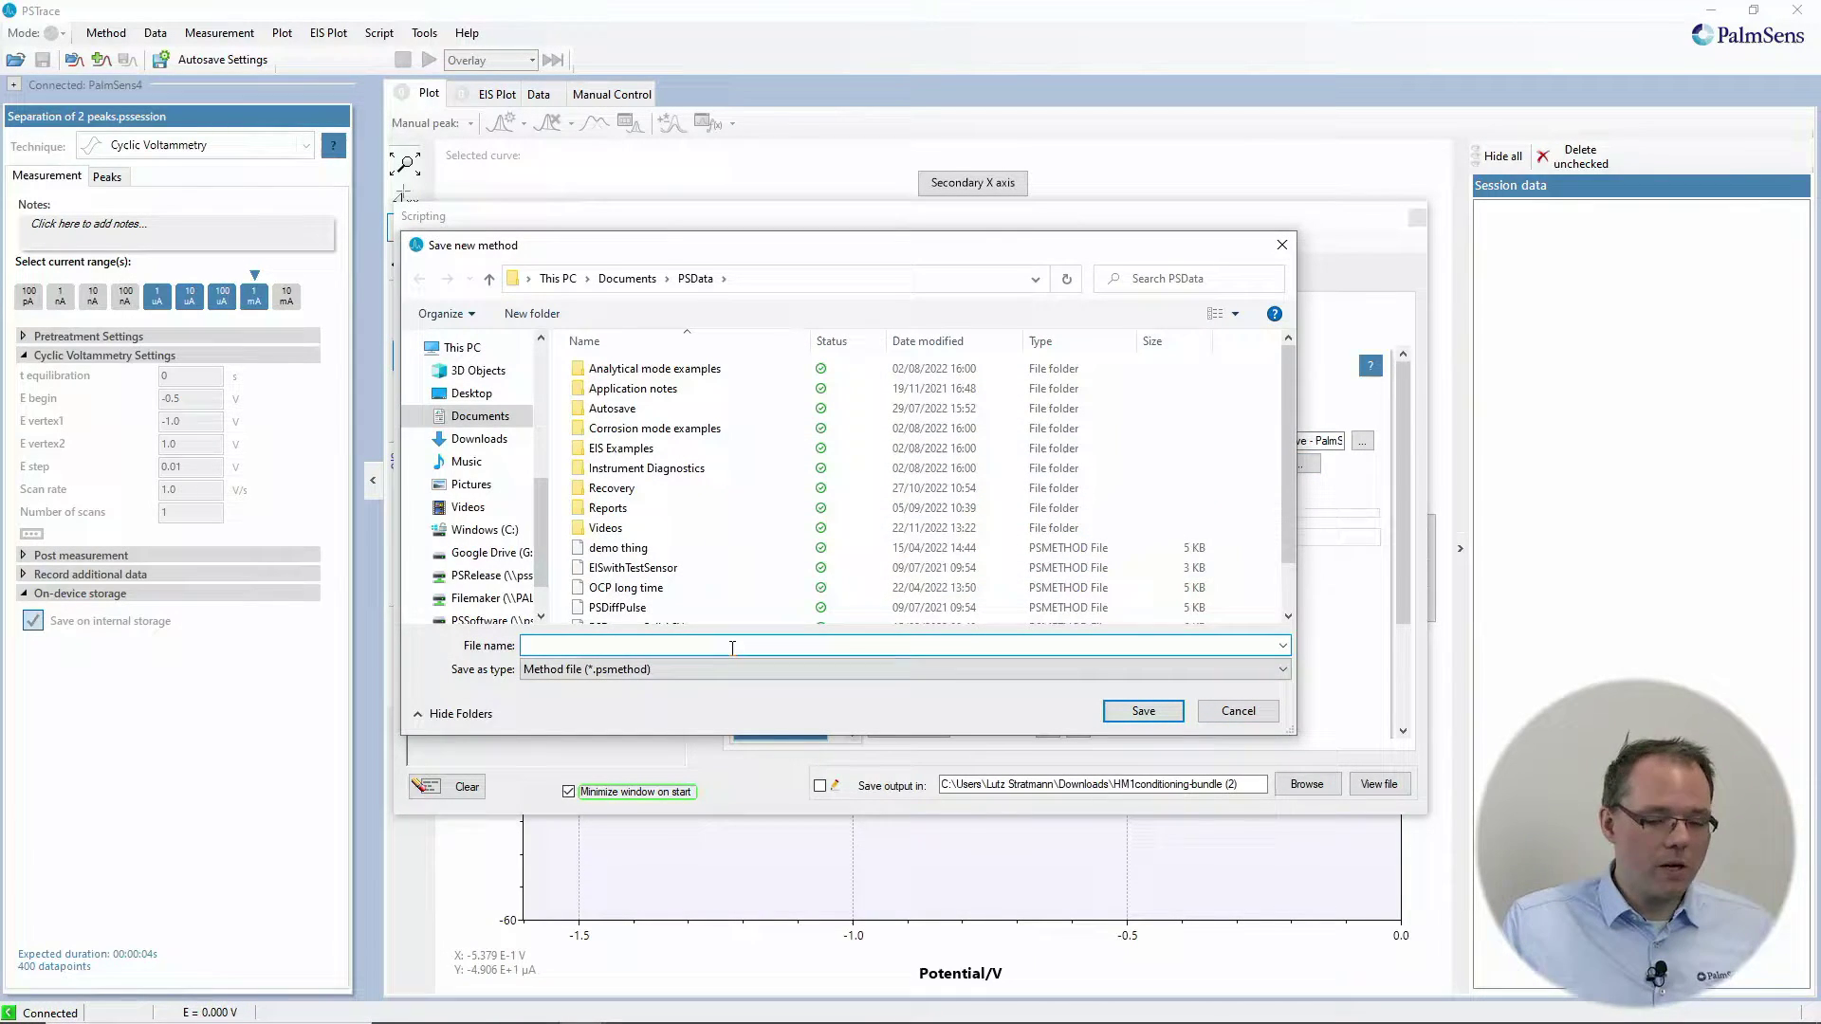
text(sc)
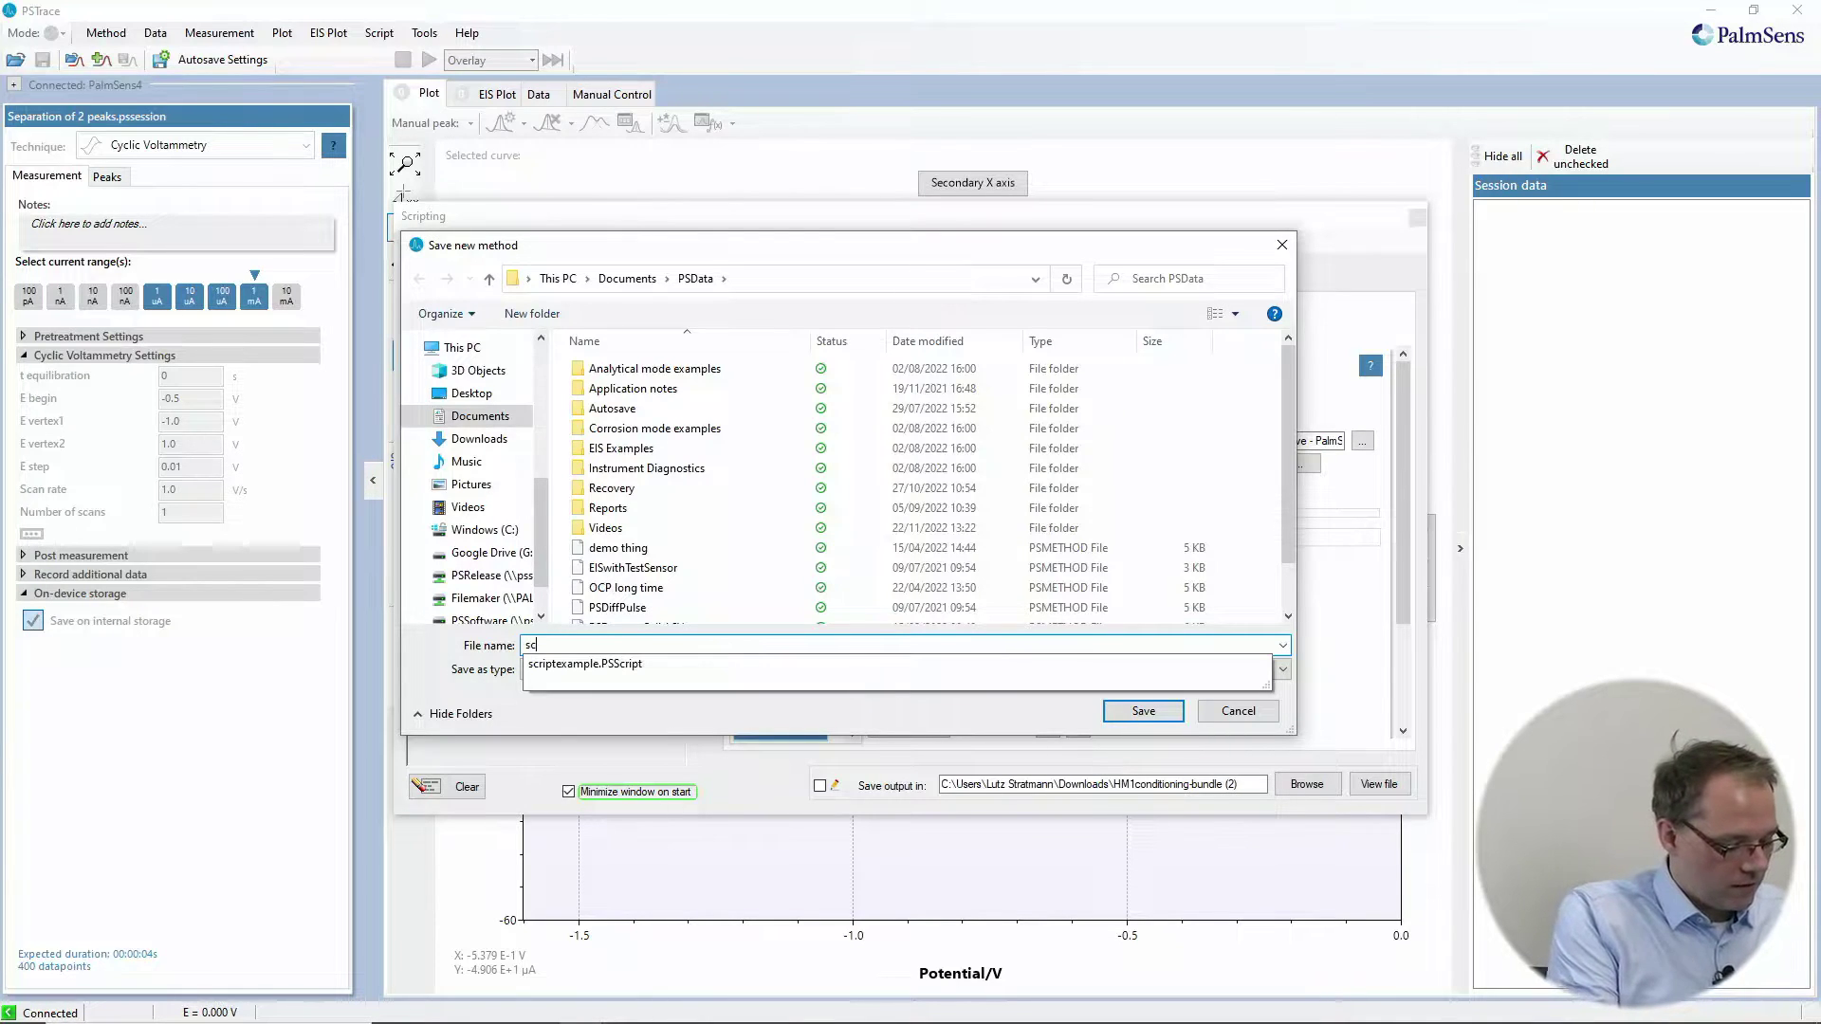
text(ripting tu)
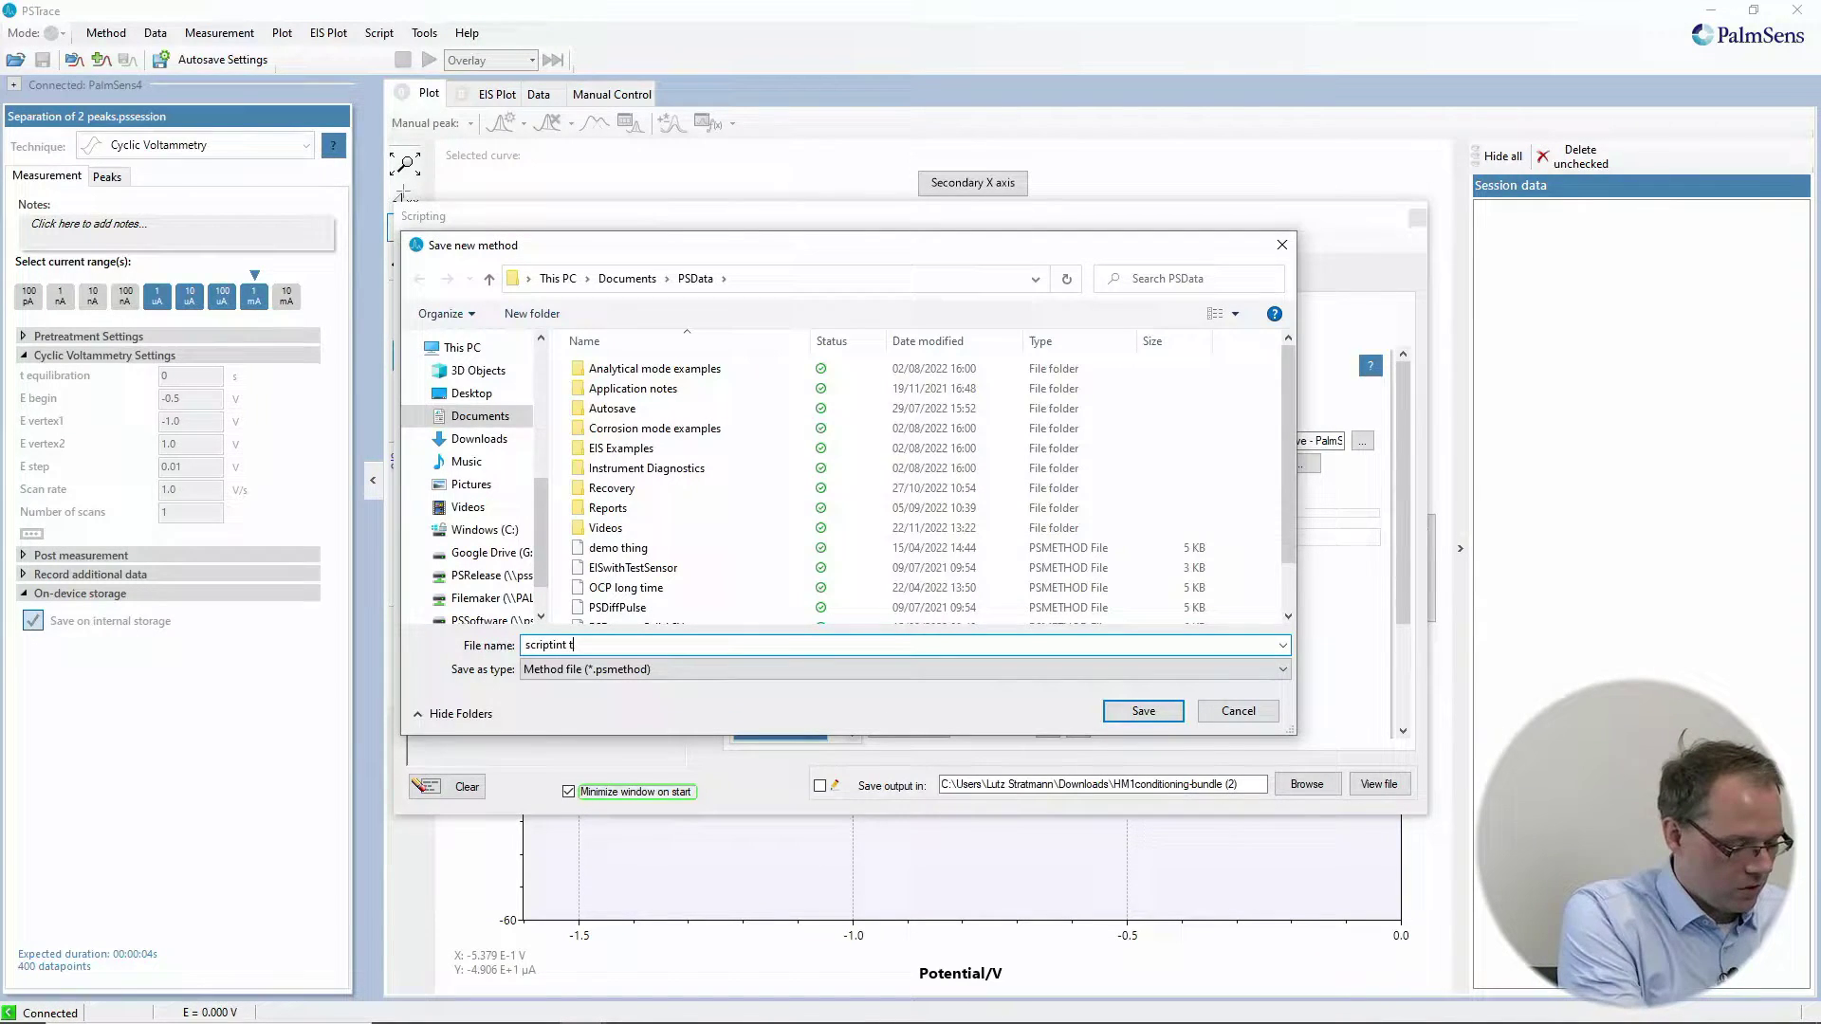
text(torial)
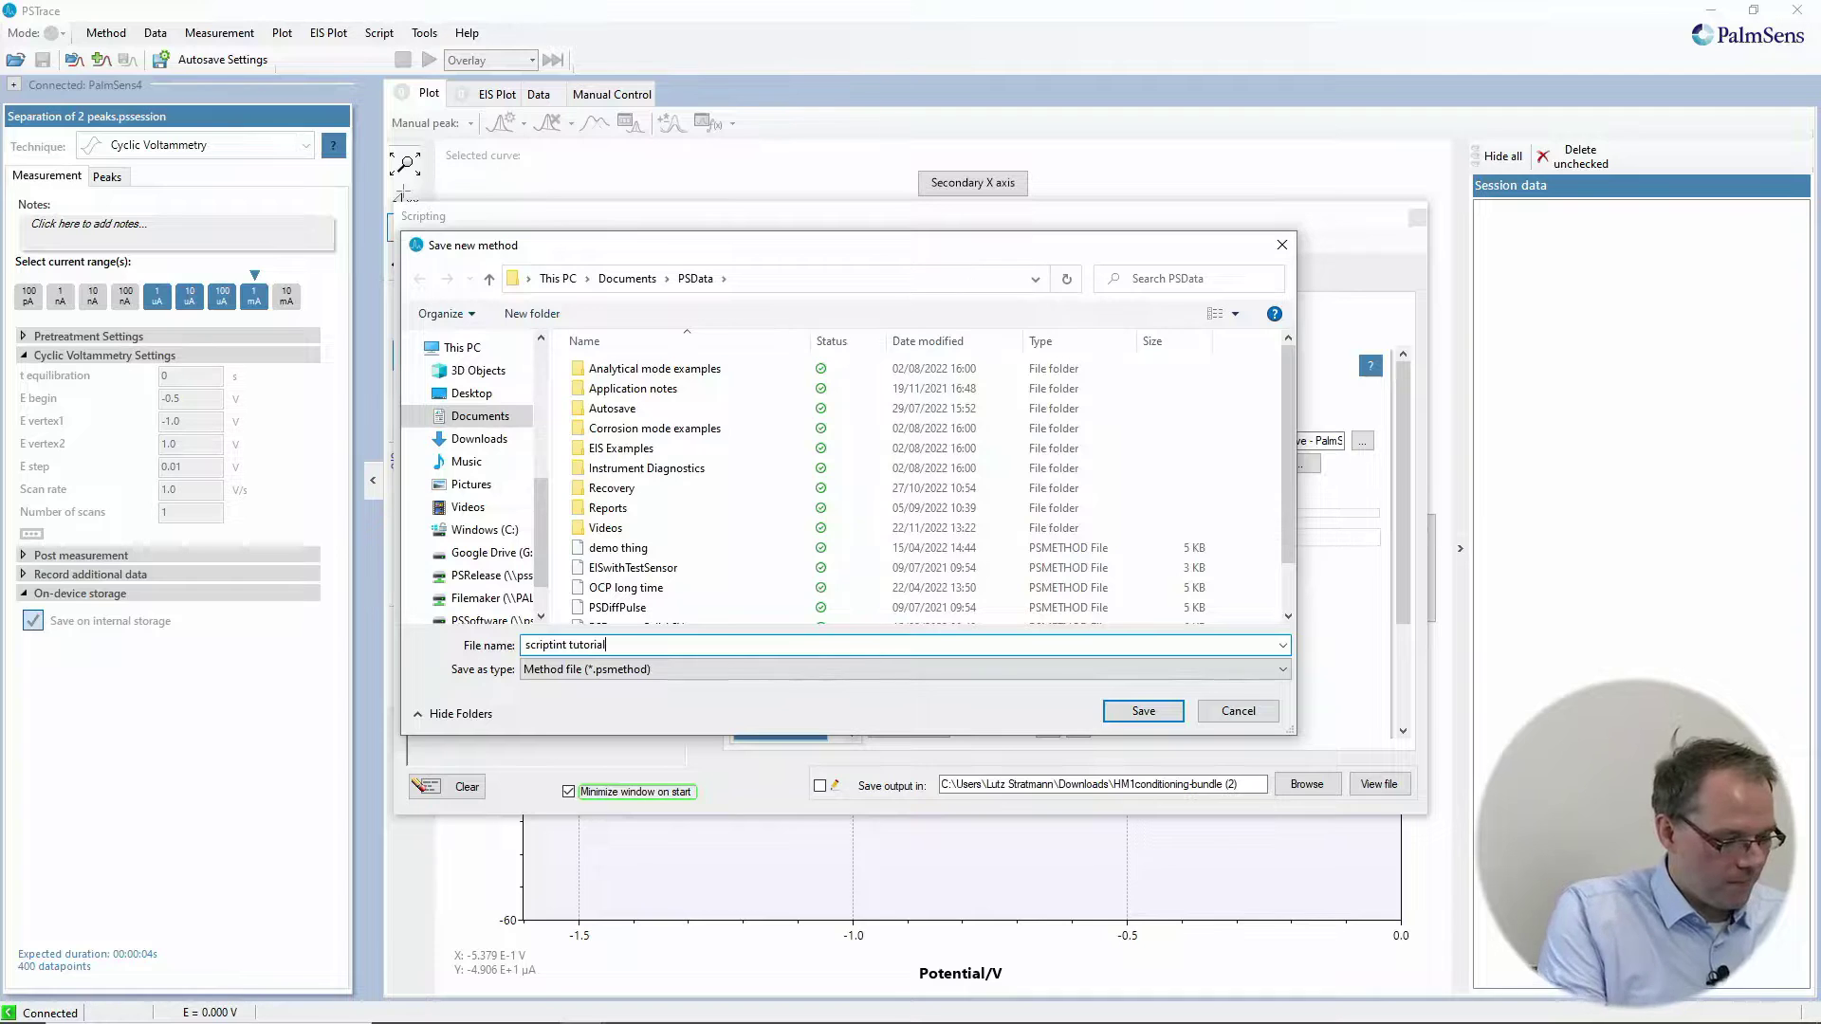
key(Return)
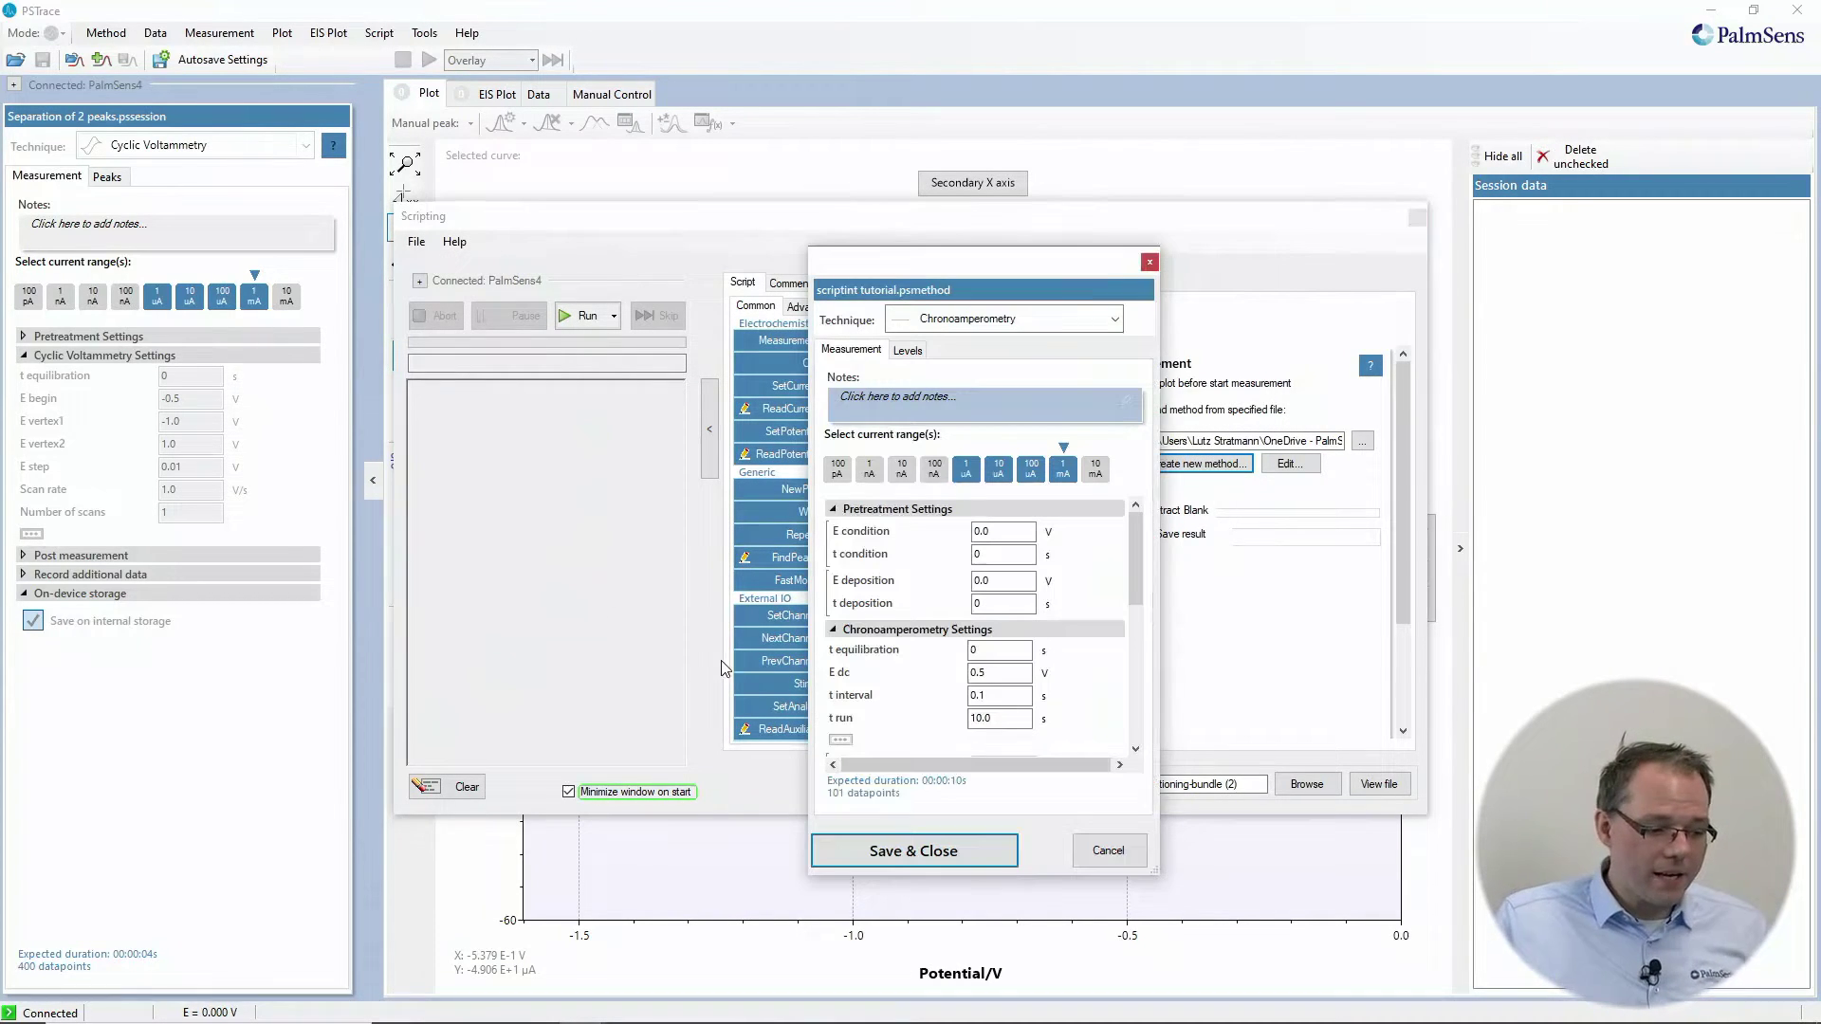
click(1012, 321)
click(982, 368)
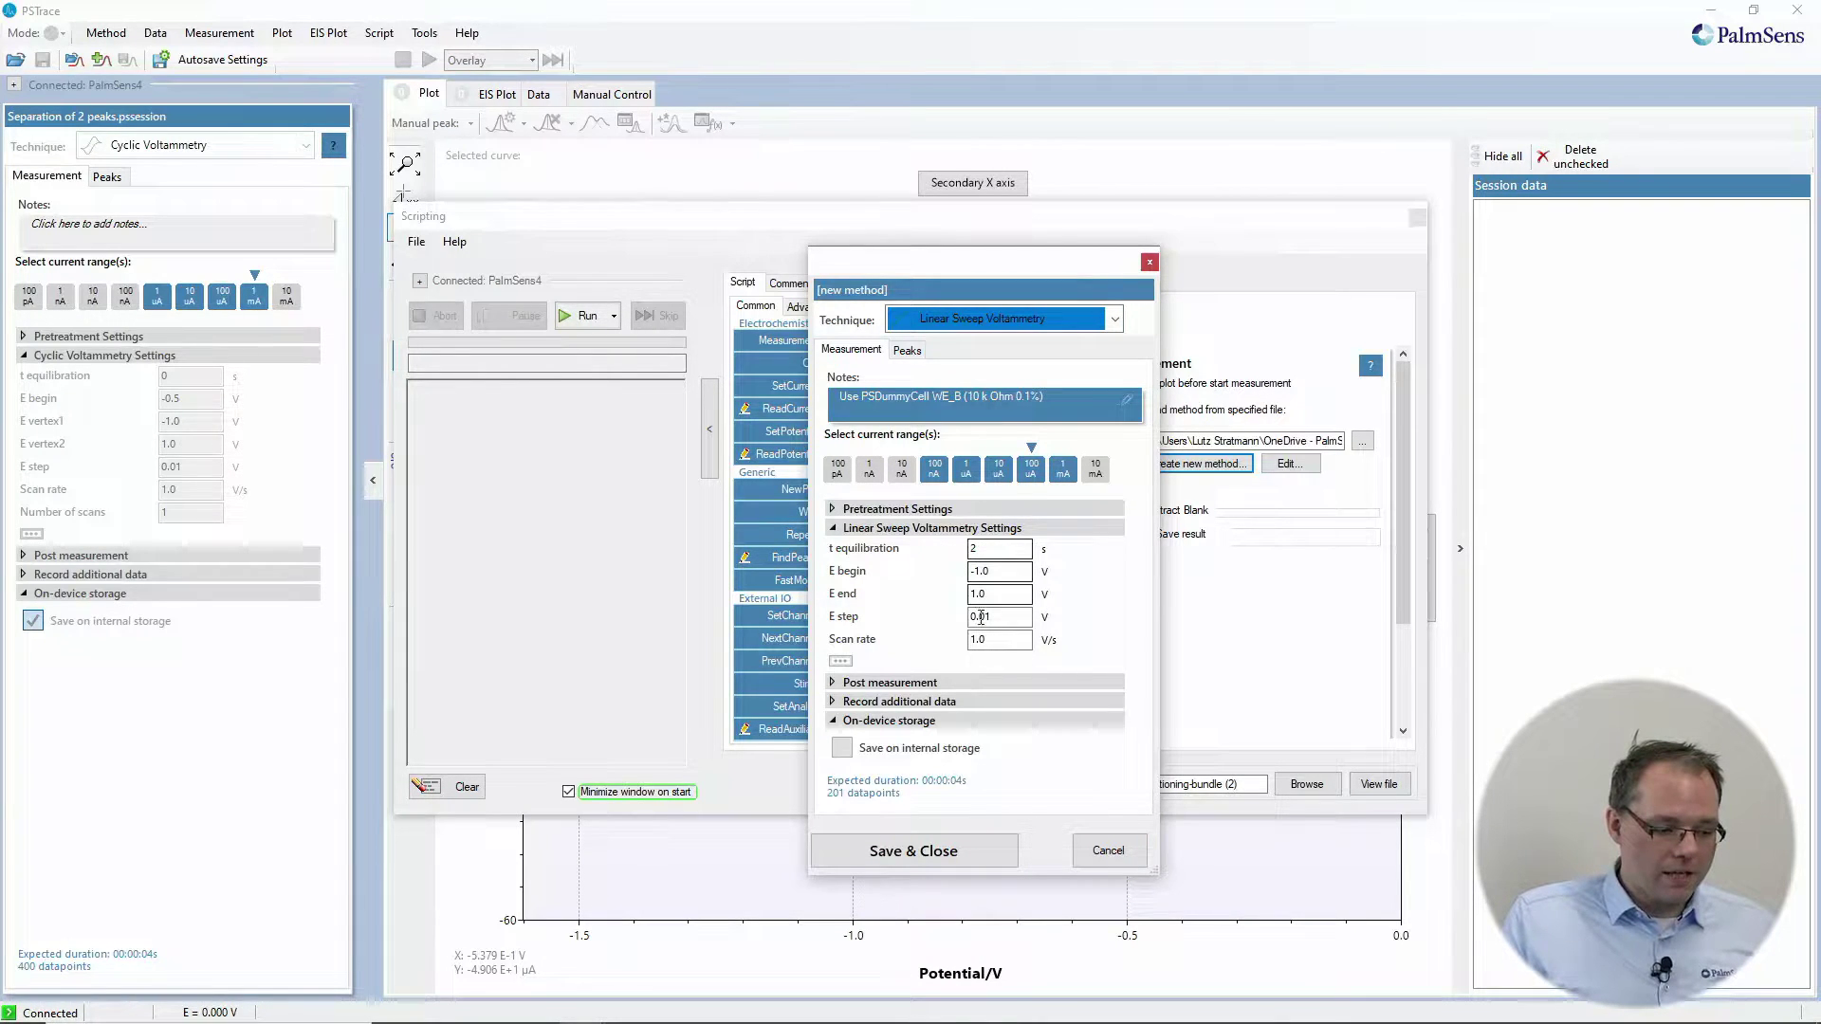
key(Tab)
key(Tab)
key(Tab)
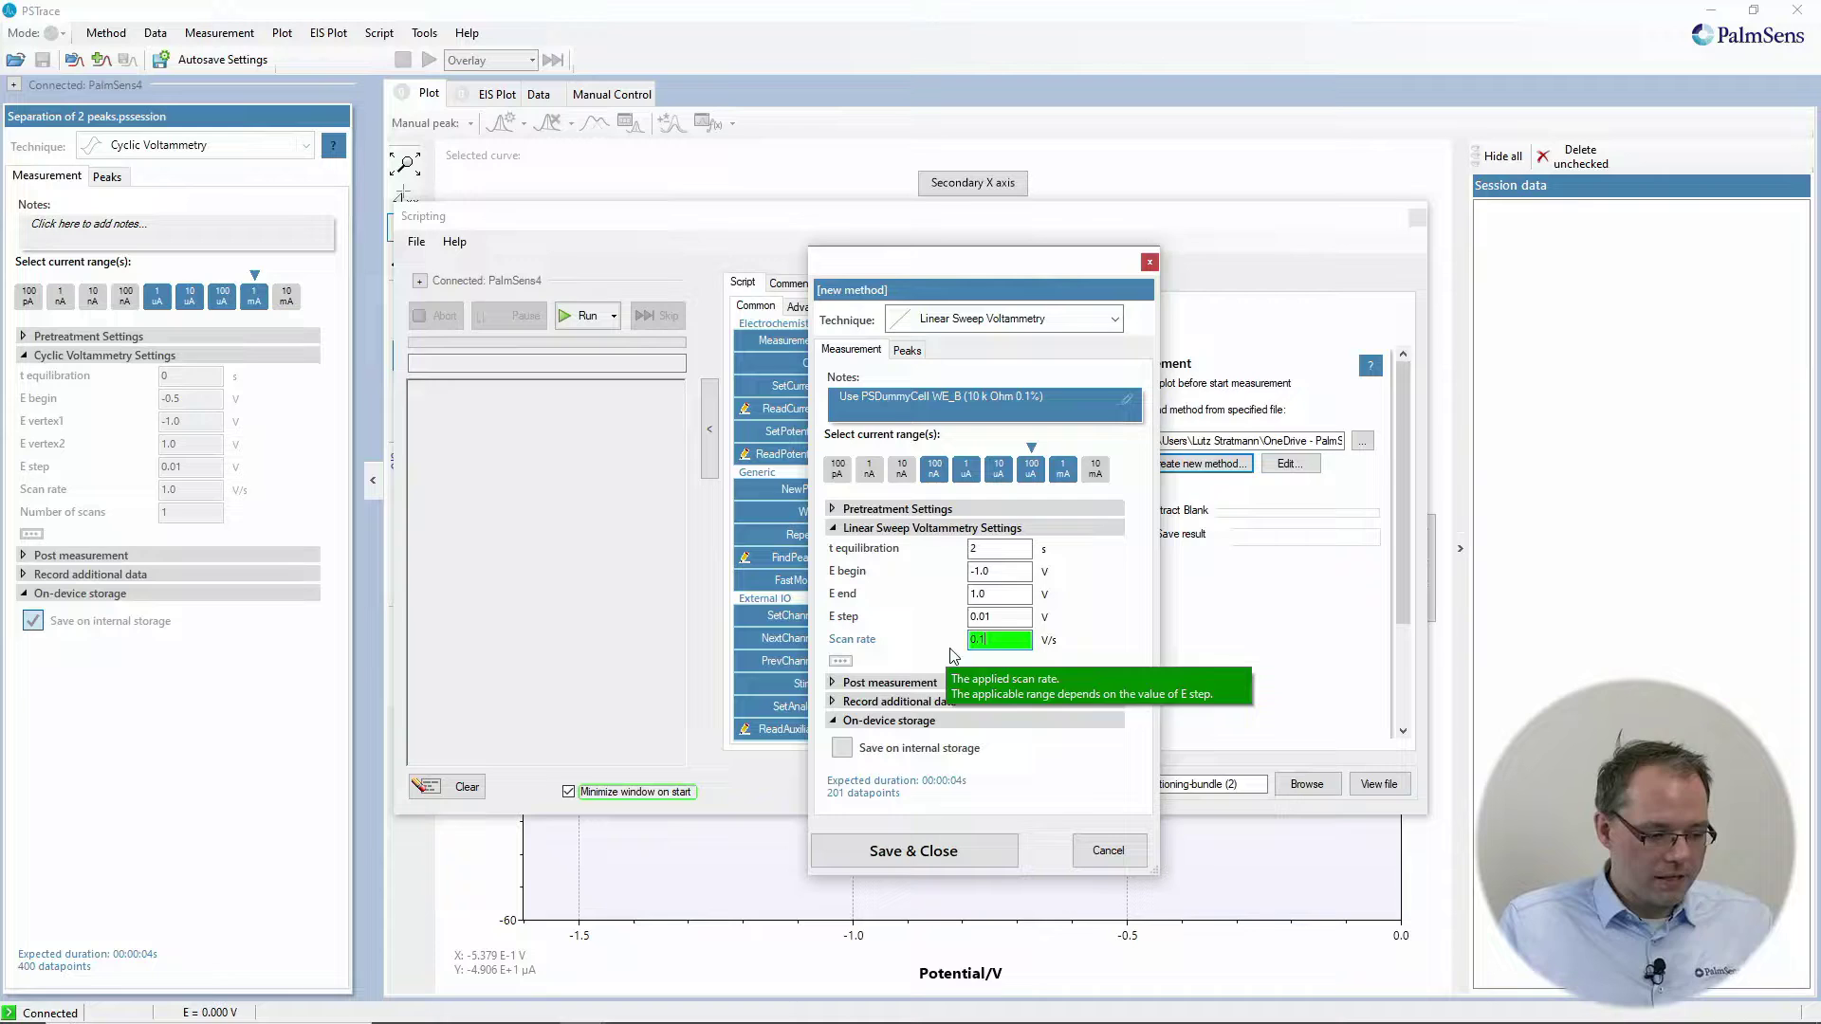
text(0.1)
click(1000, 621)
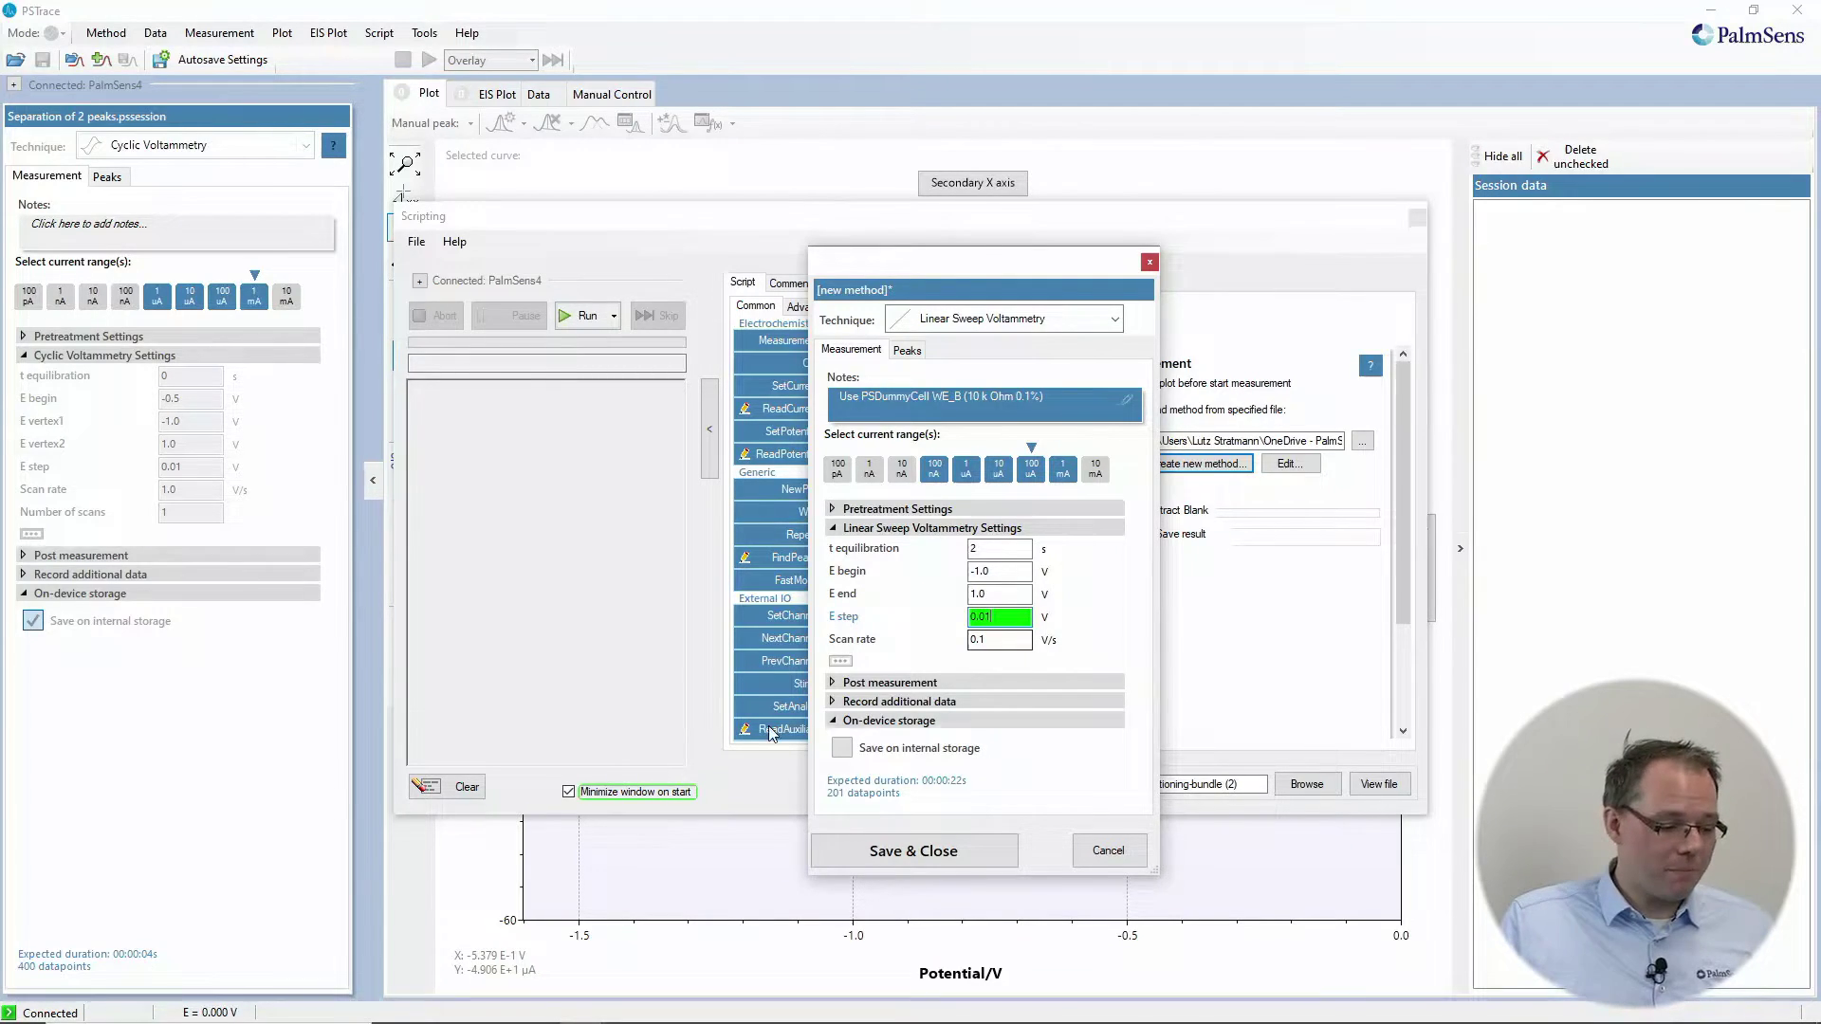
click(879, 863)
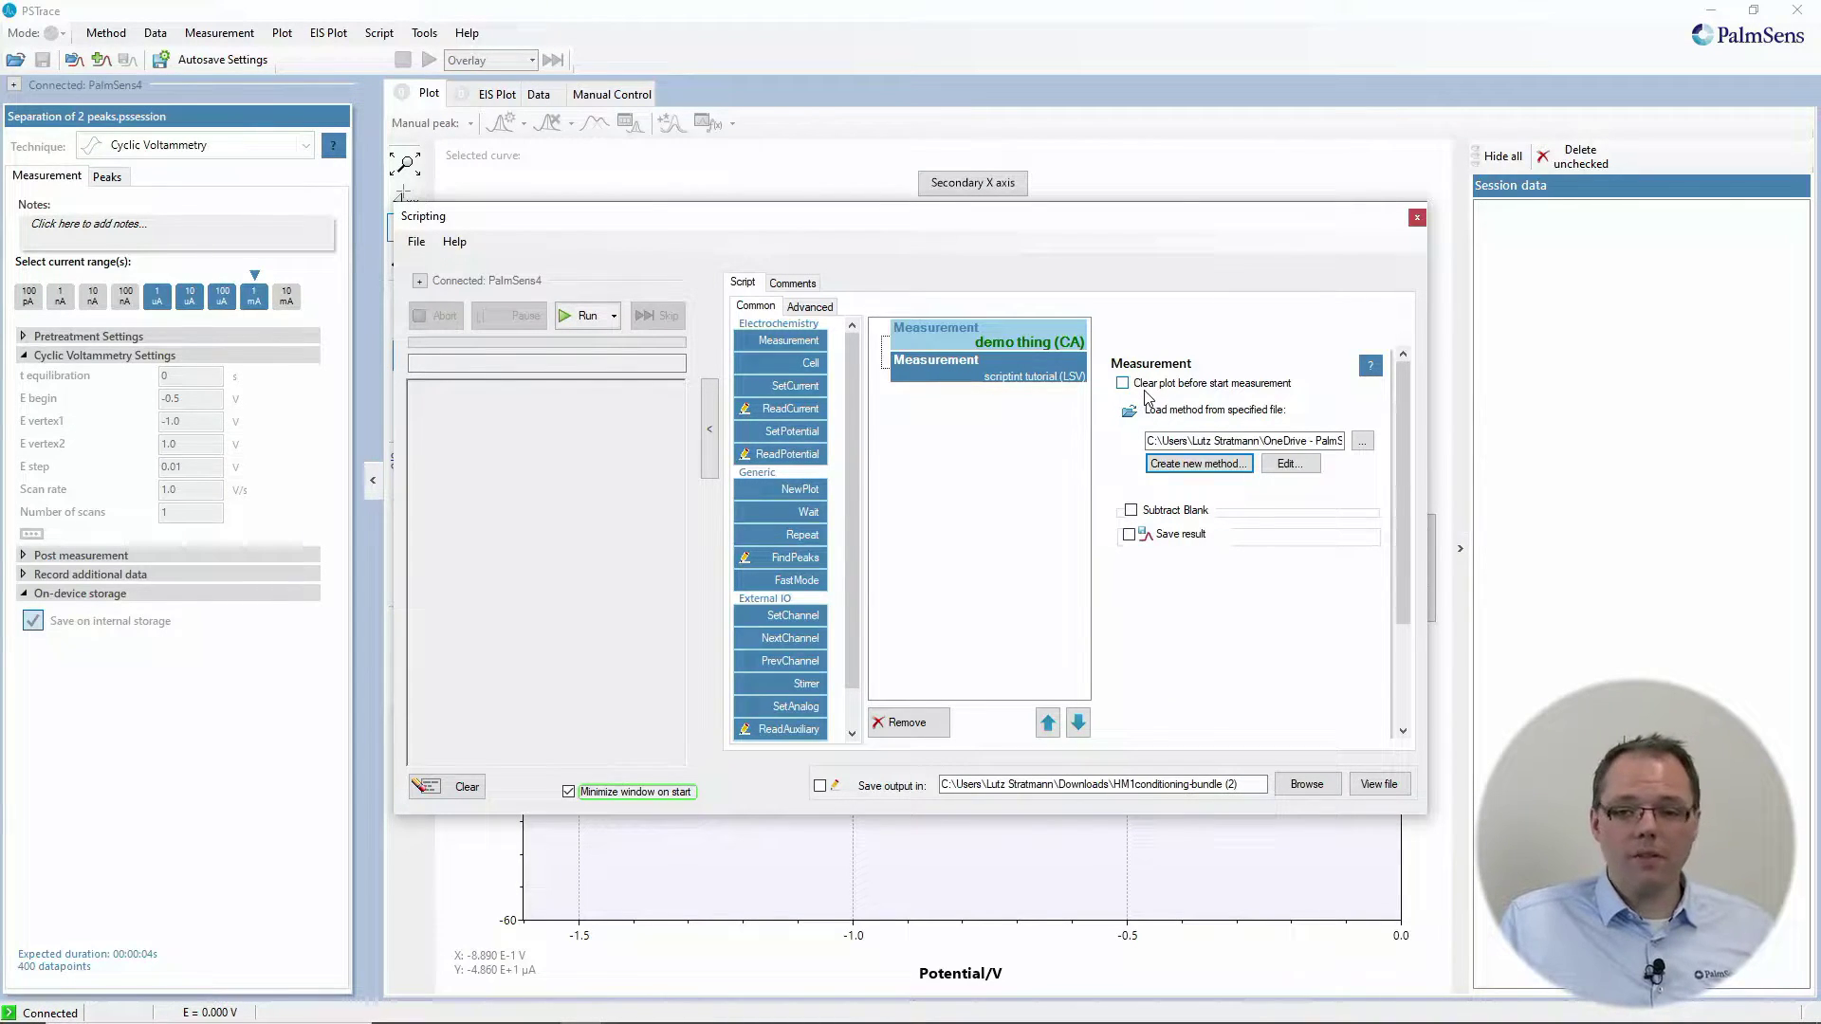
Turn on Save result with CSV format ticked, then switch Save result back off
click(1131, 536)
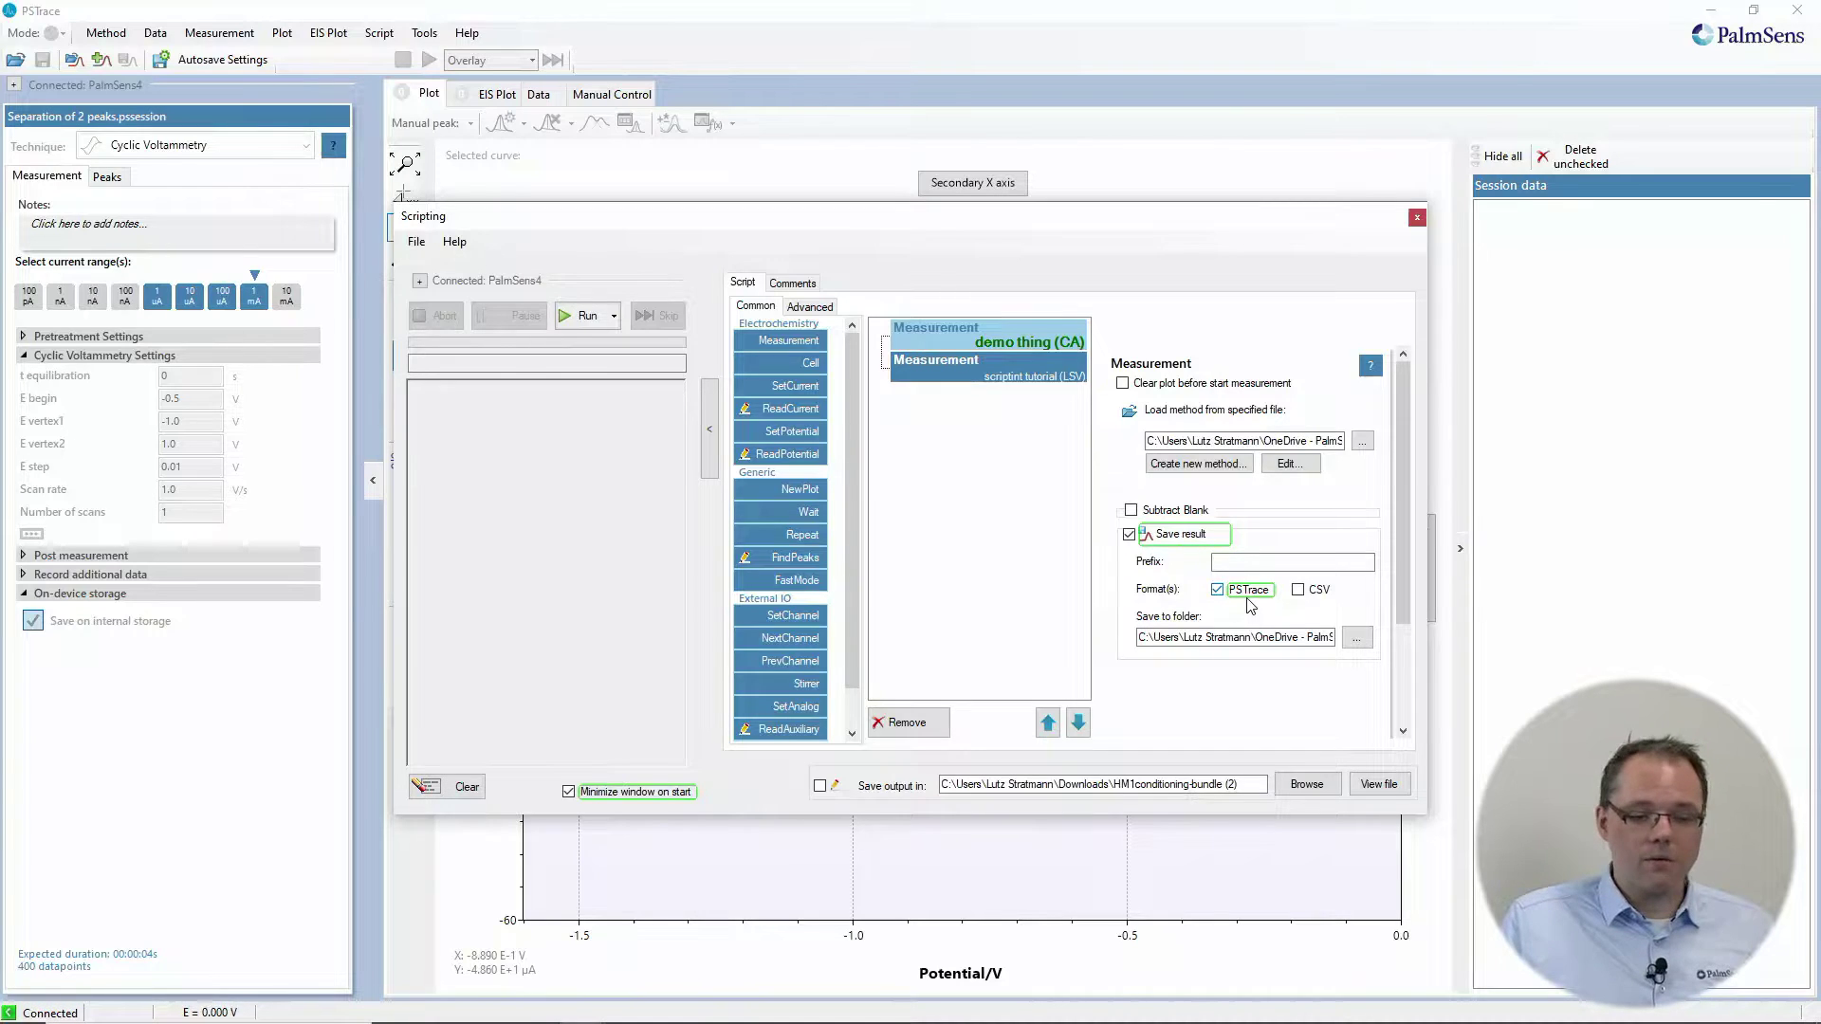
click(1298, 590)
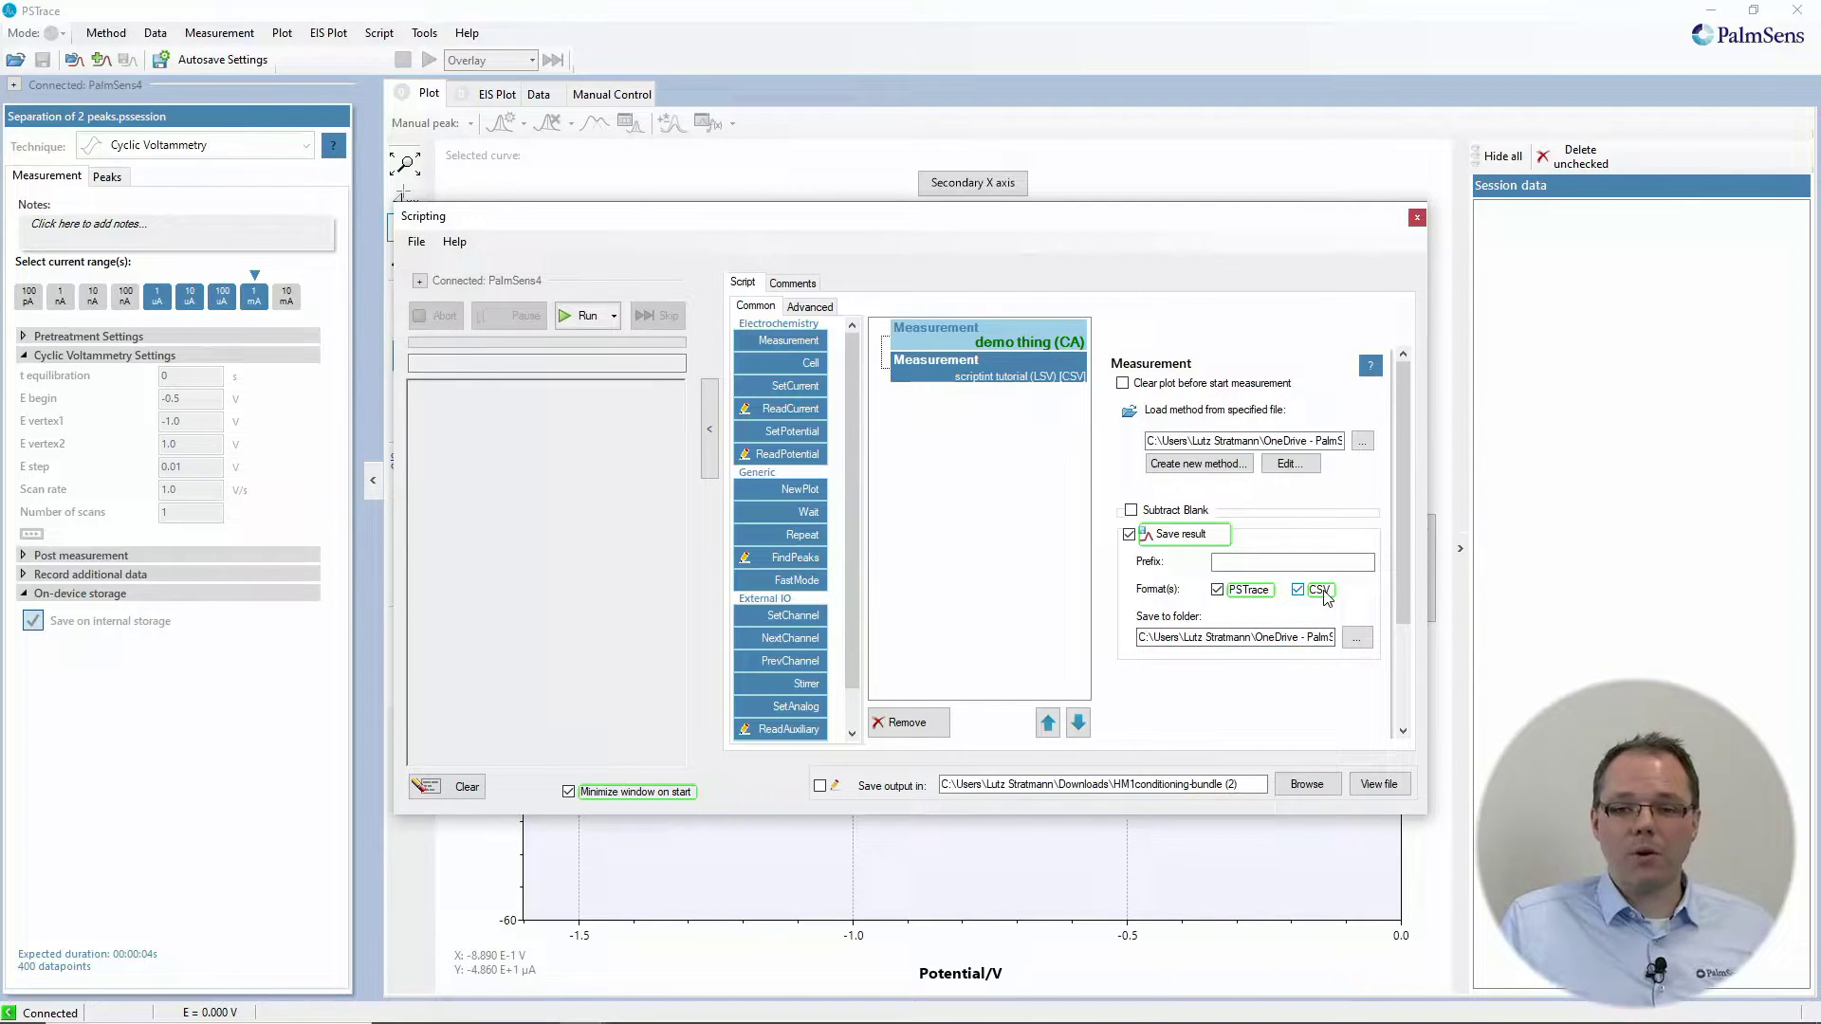
click(1252, 564)
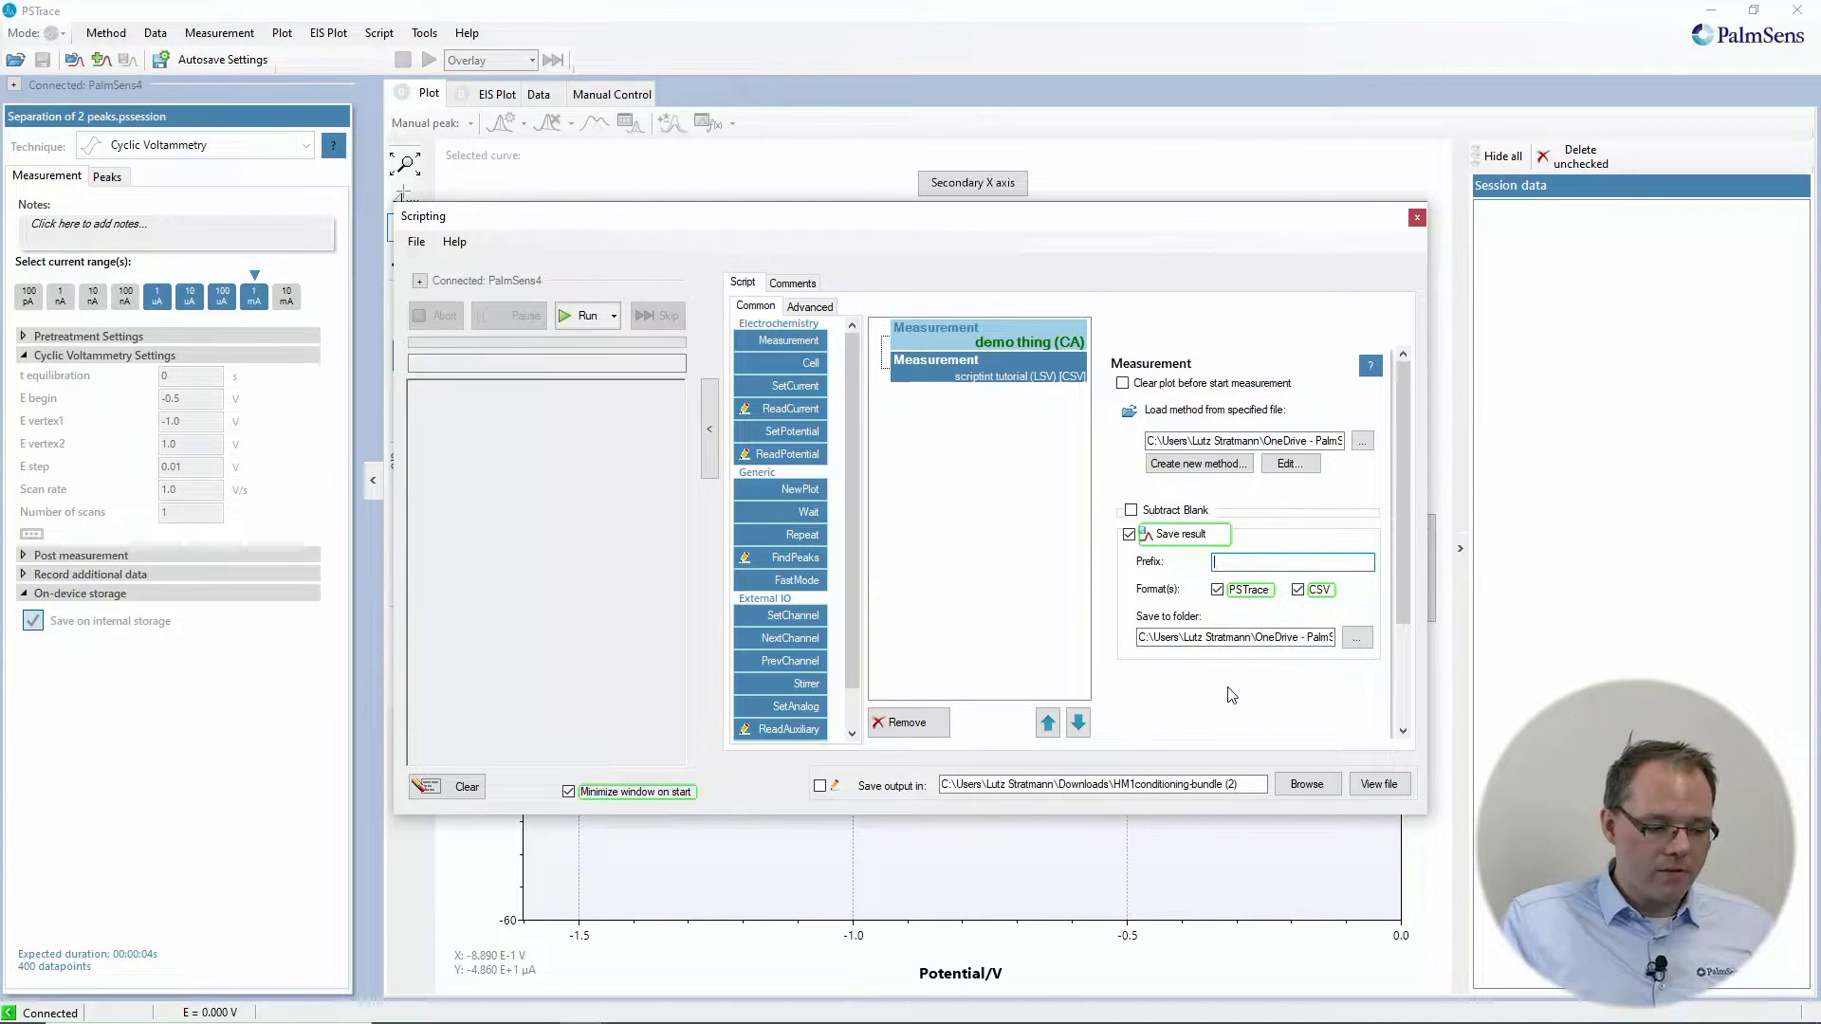
click(1128, 535)
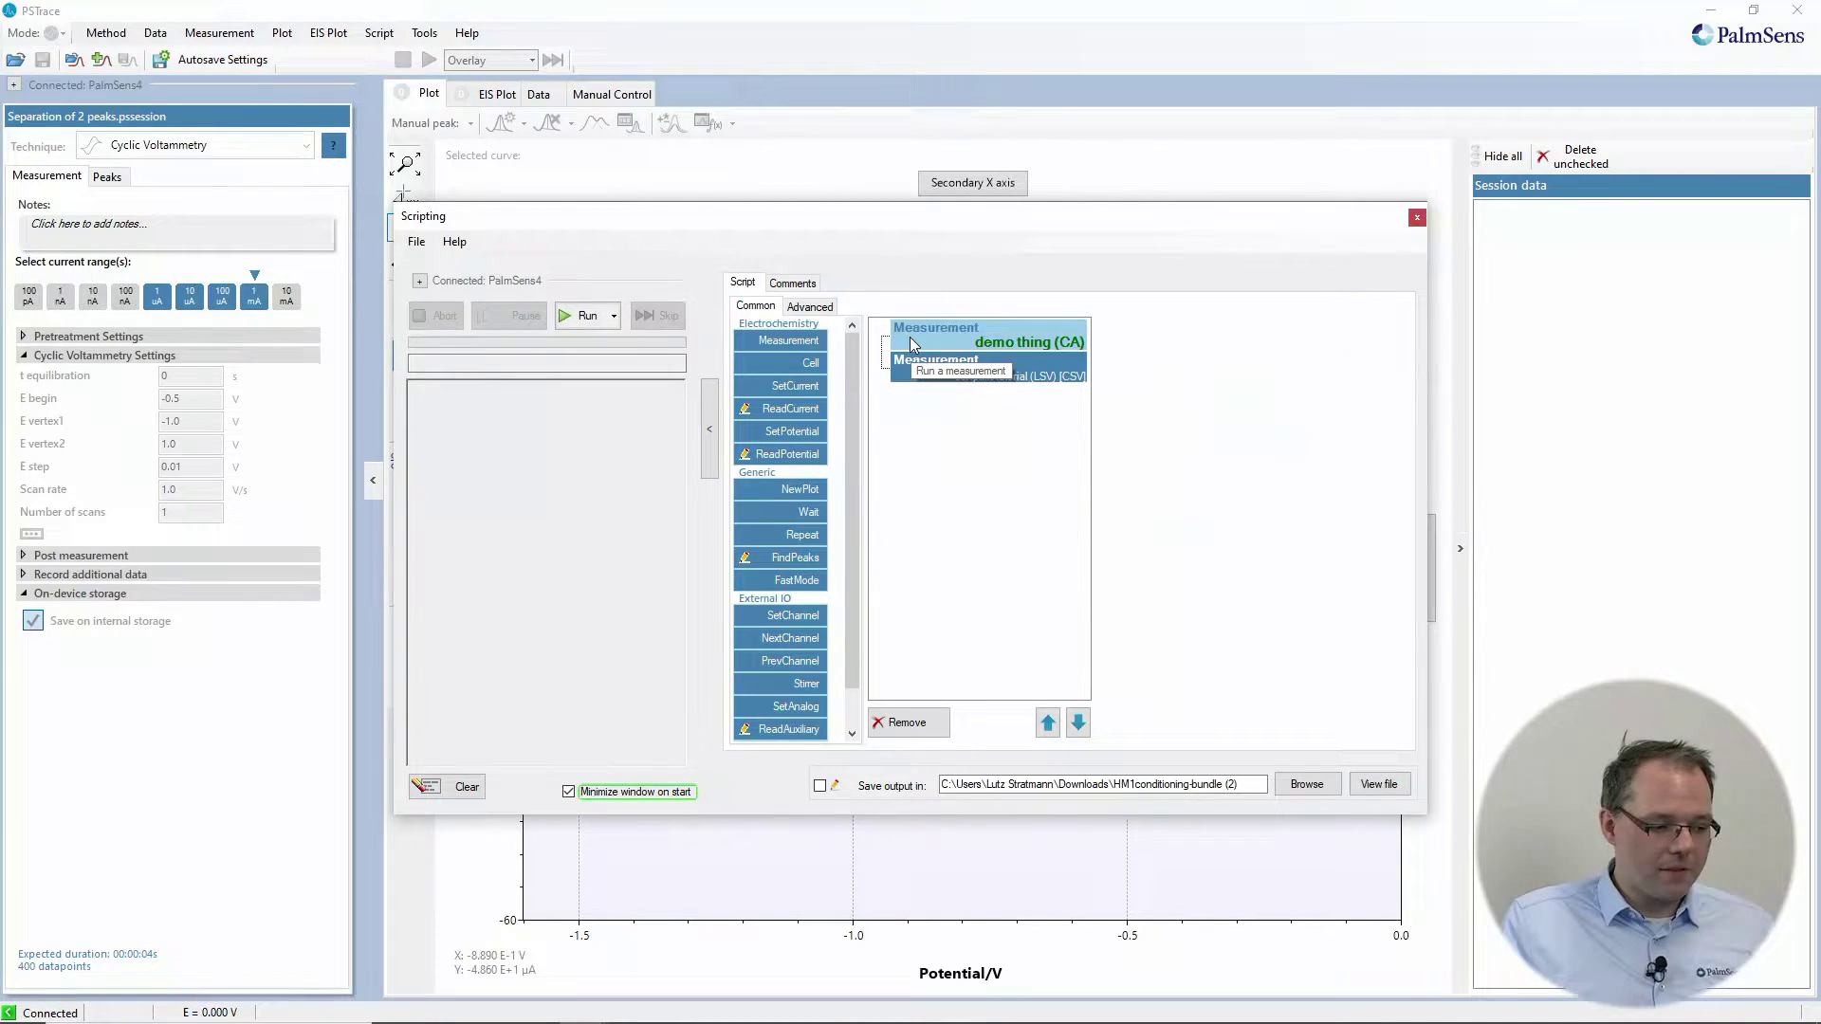
Insert a Wait step between the two measurement steps
click(967, 381)
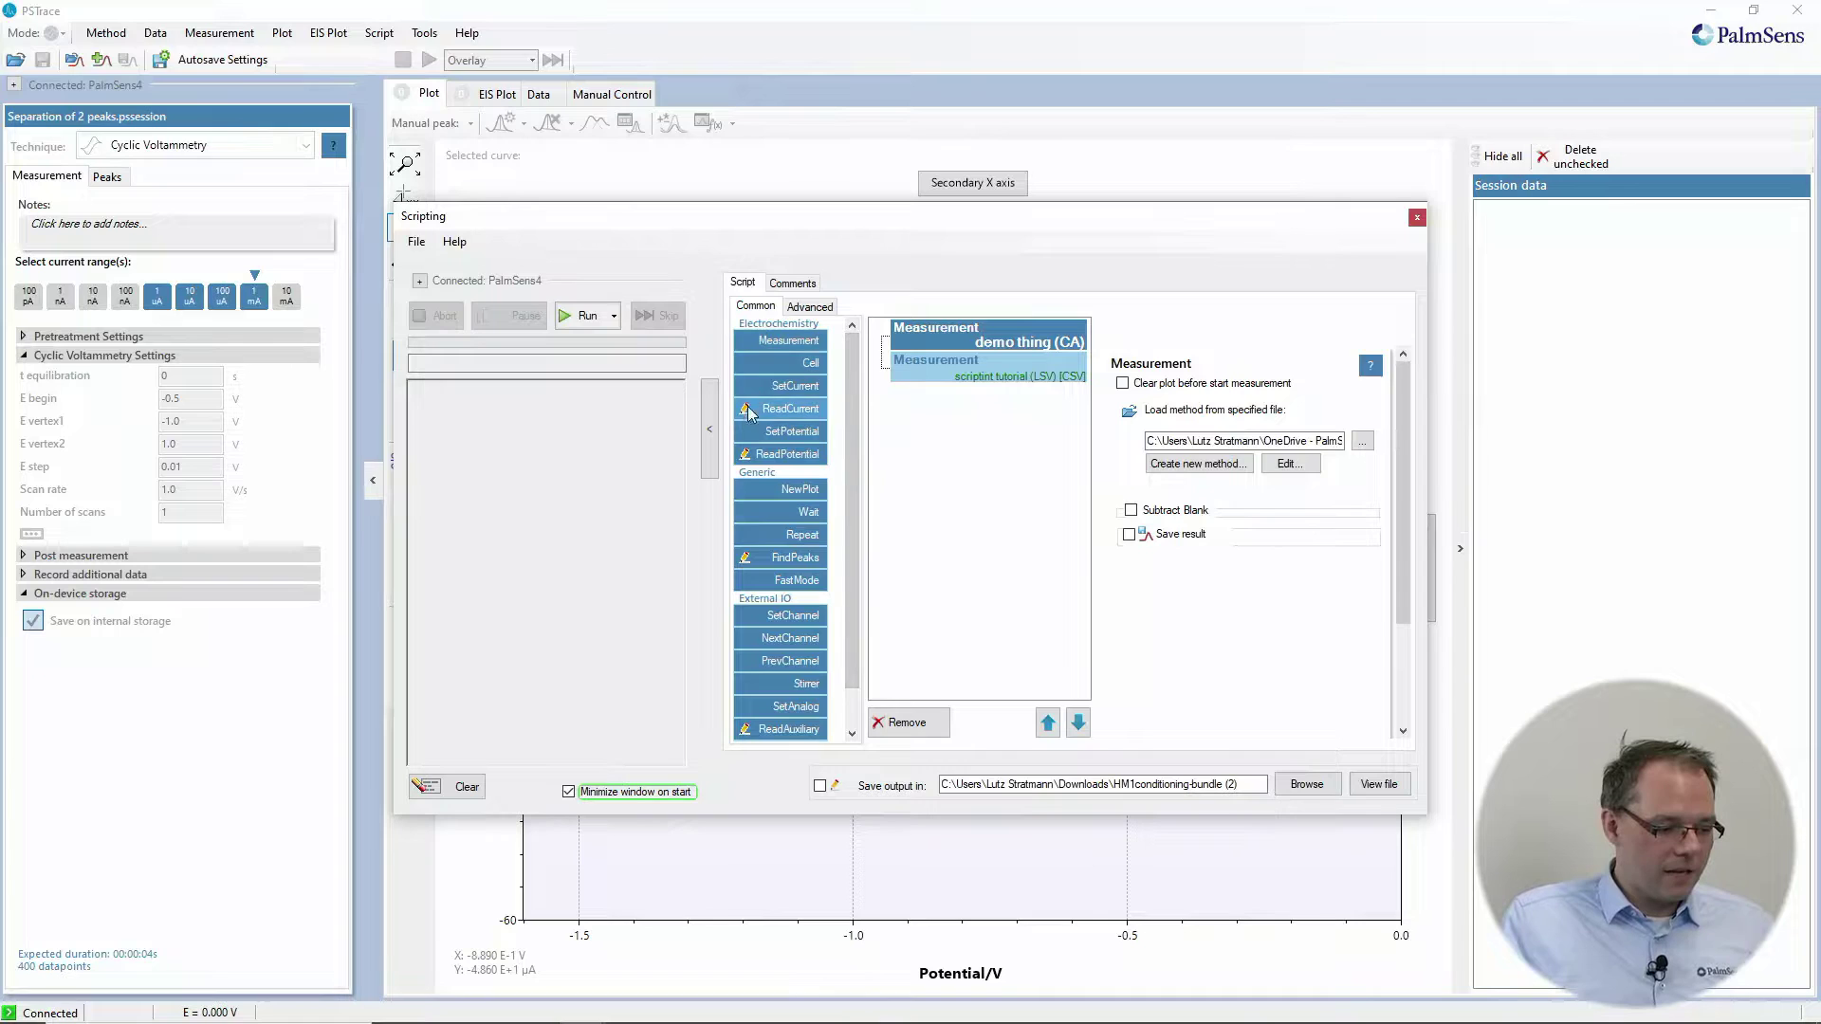
click(785, 524)
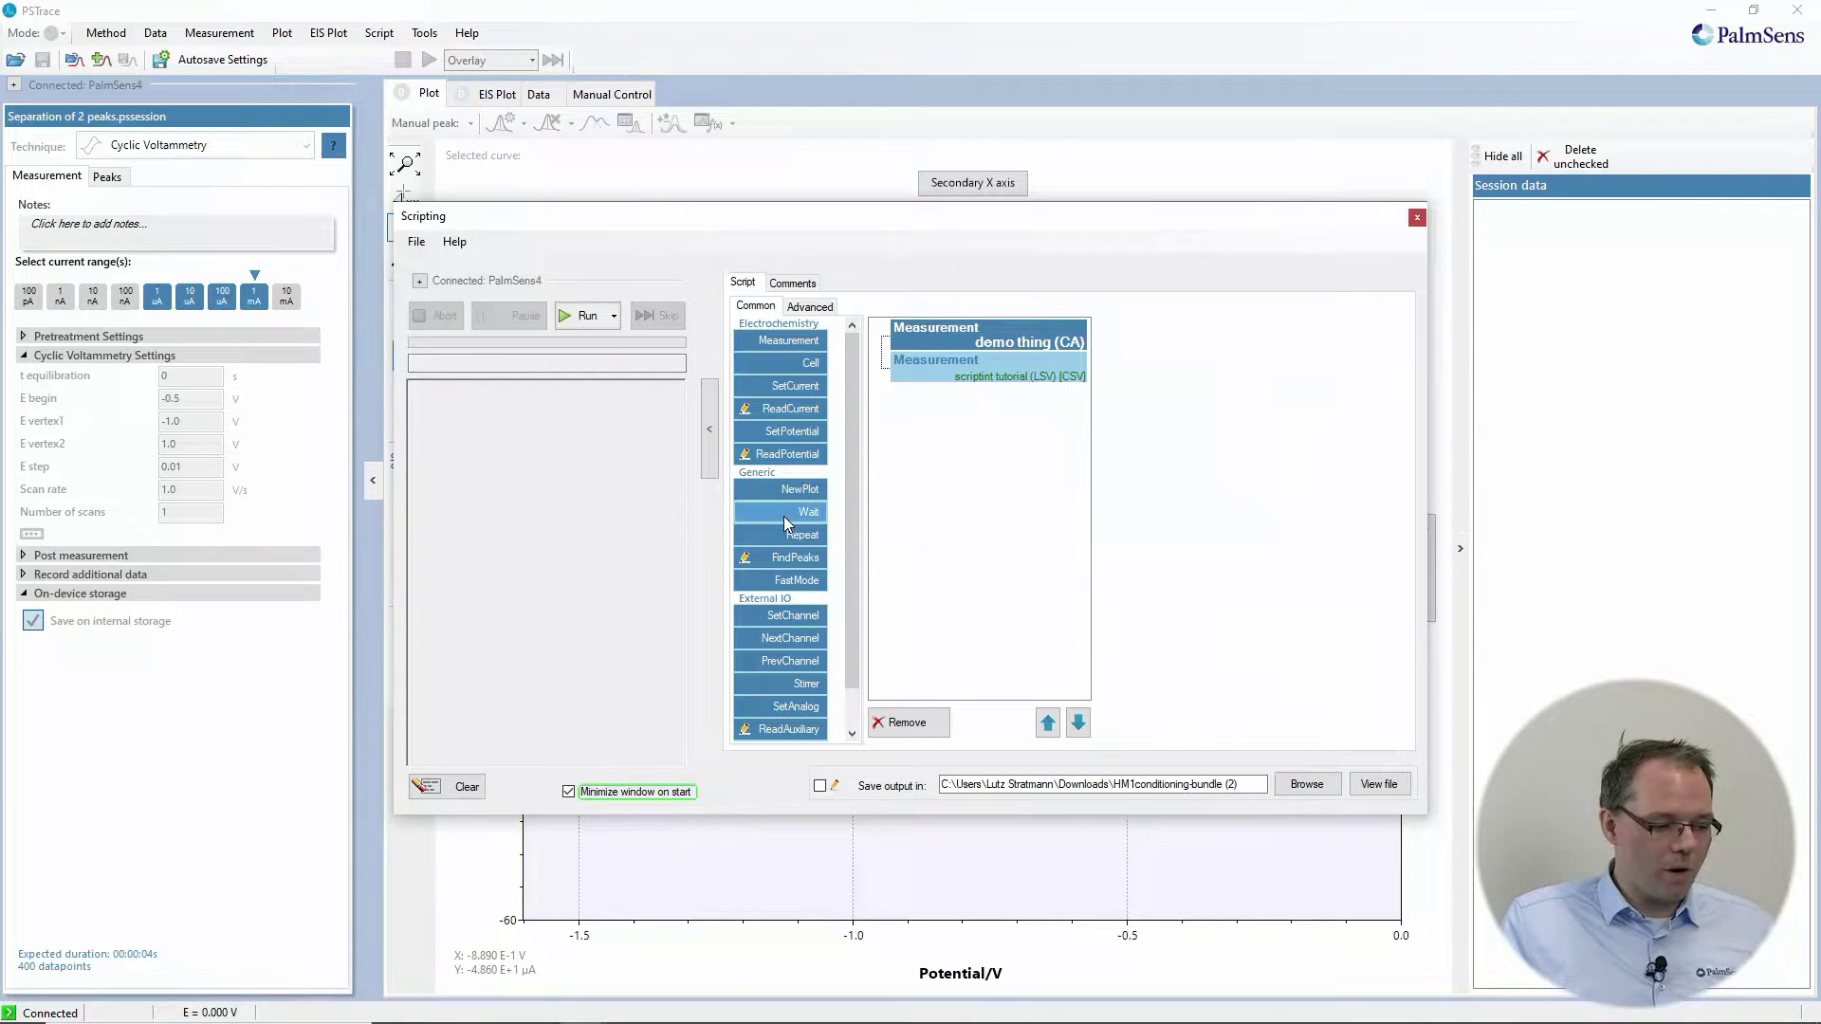
drag(783, 524, 978, 352)
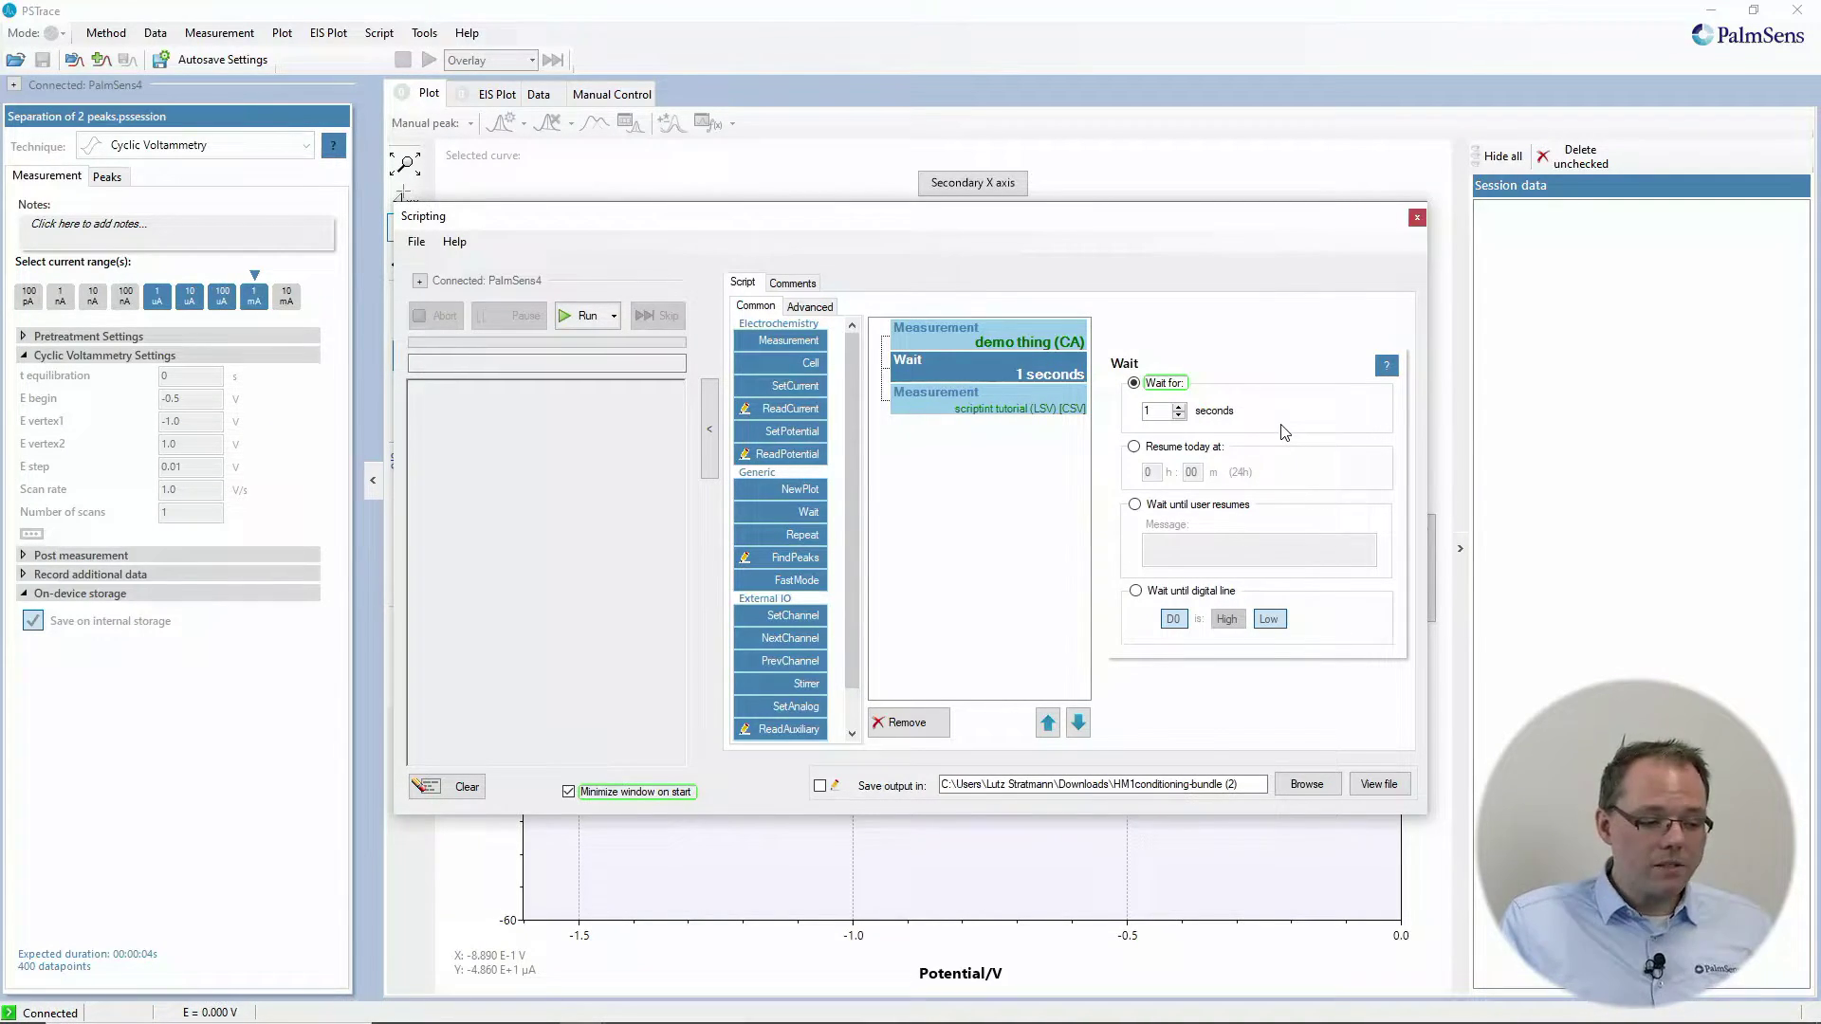
Change the Wait condition from a duration to 'Wait until digital line' D0 Low
drag(1153, 412, 1134, 431)
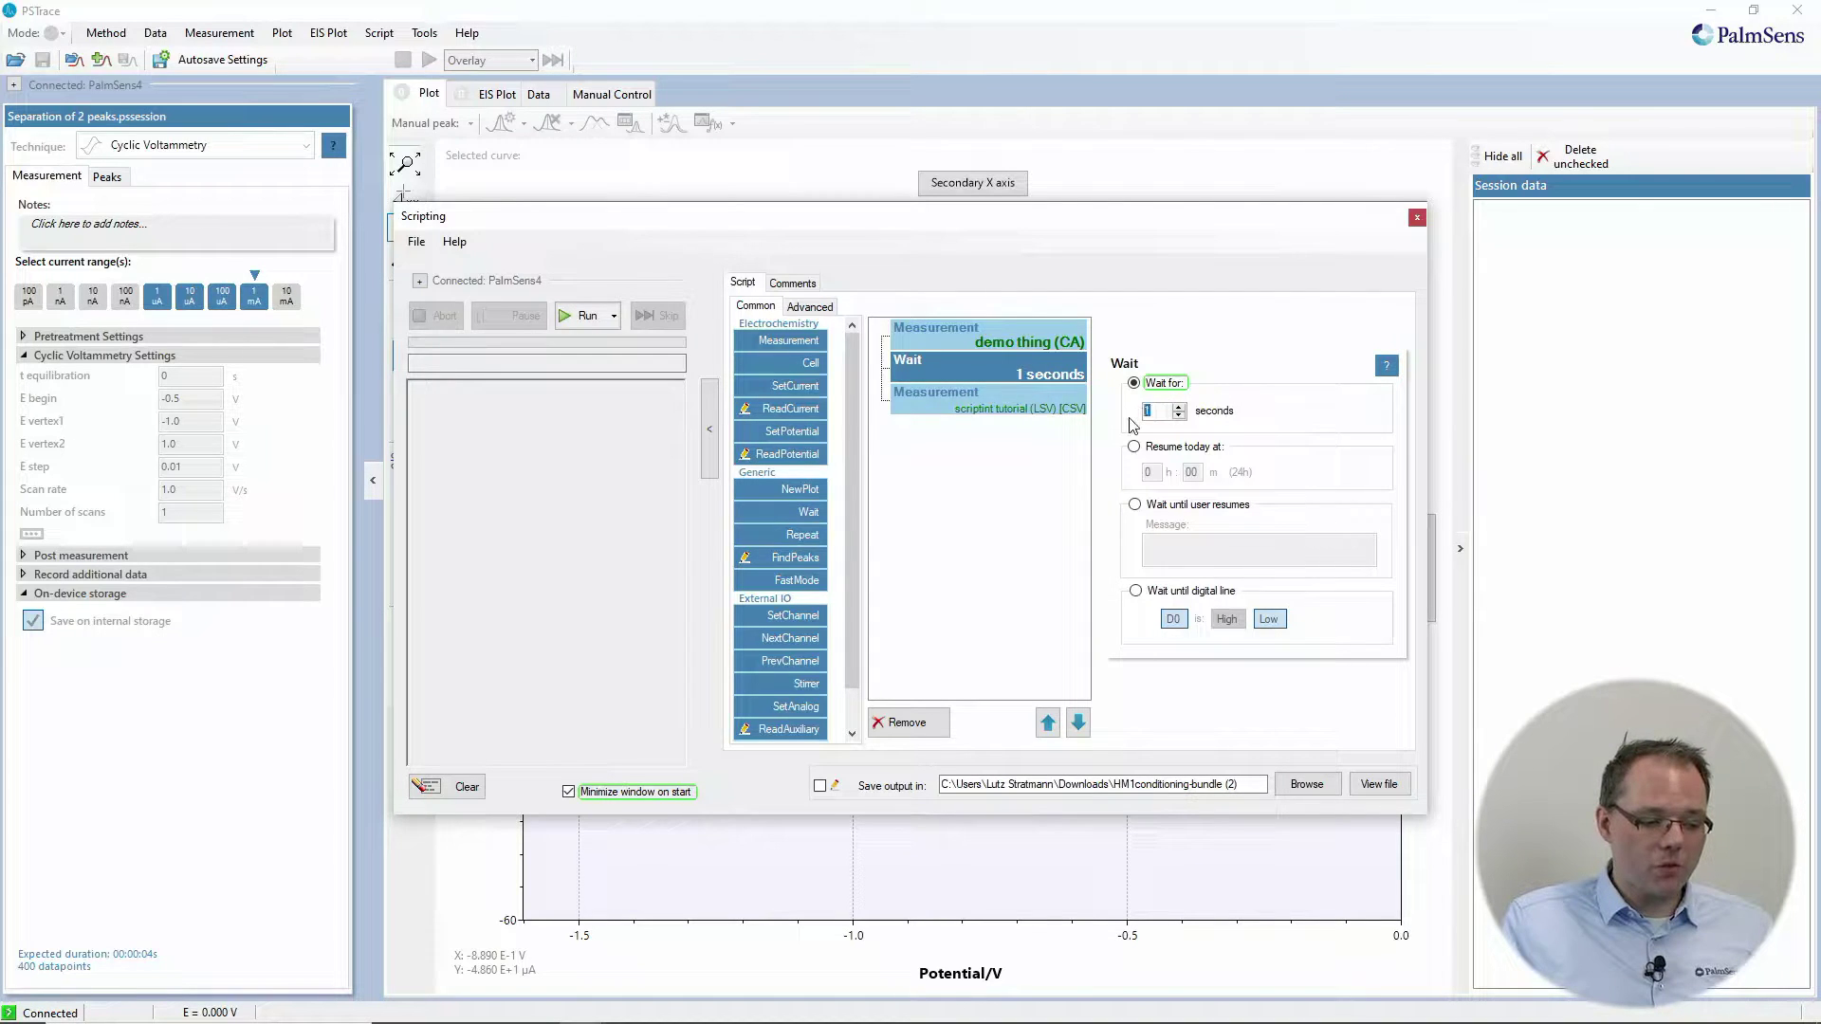
text(300)
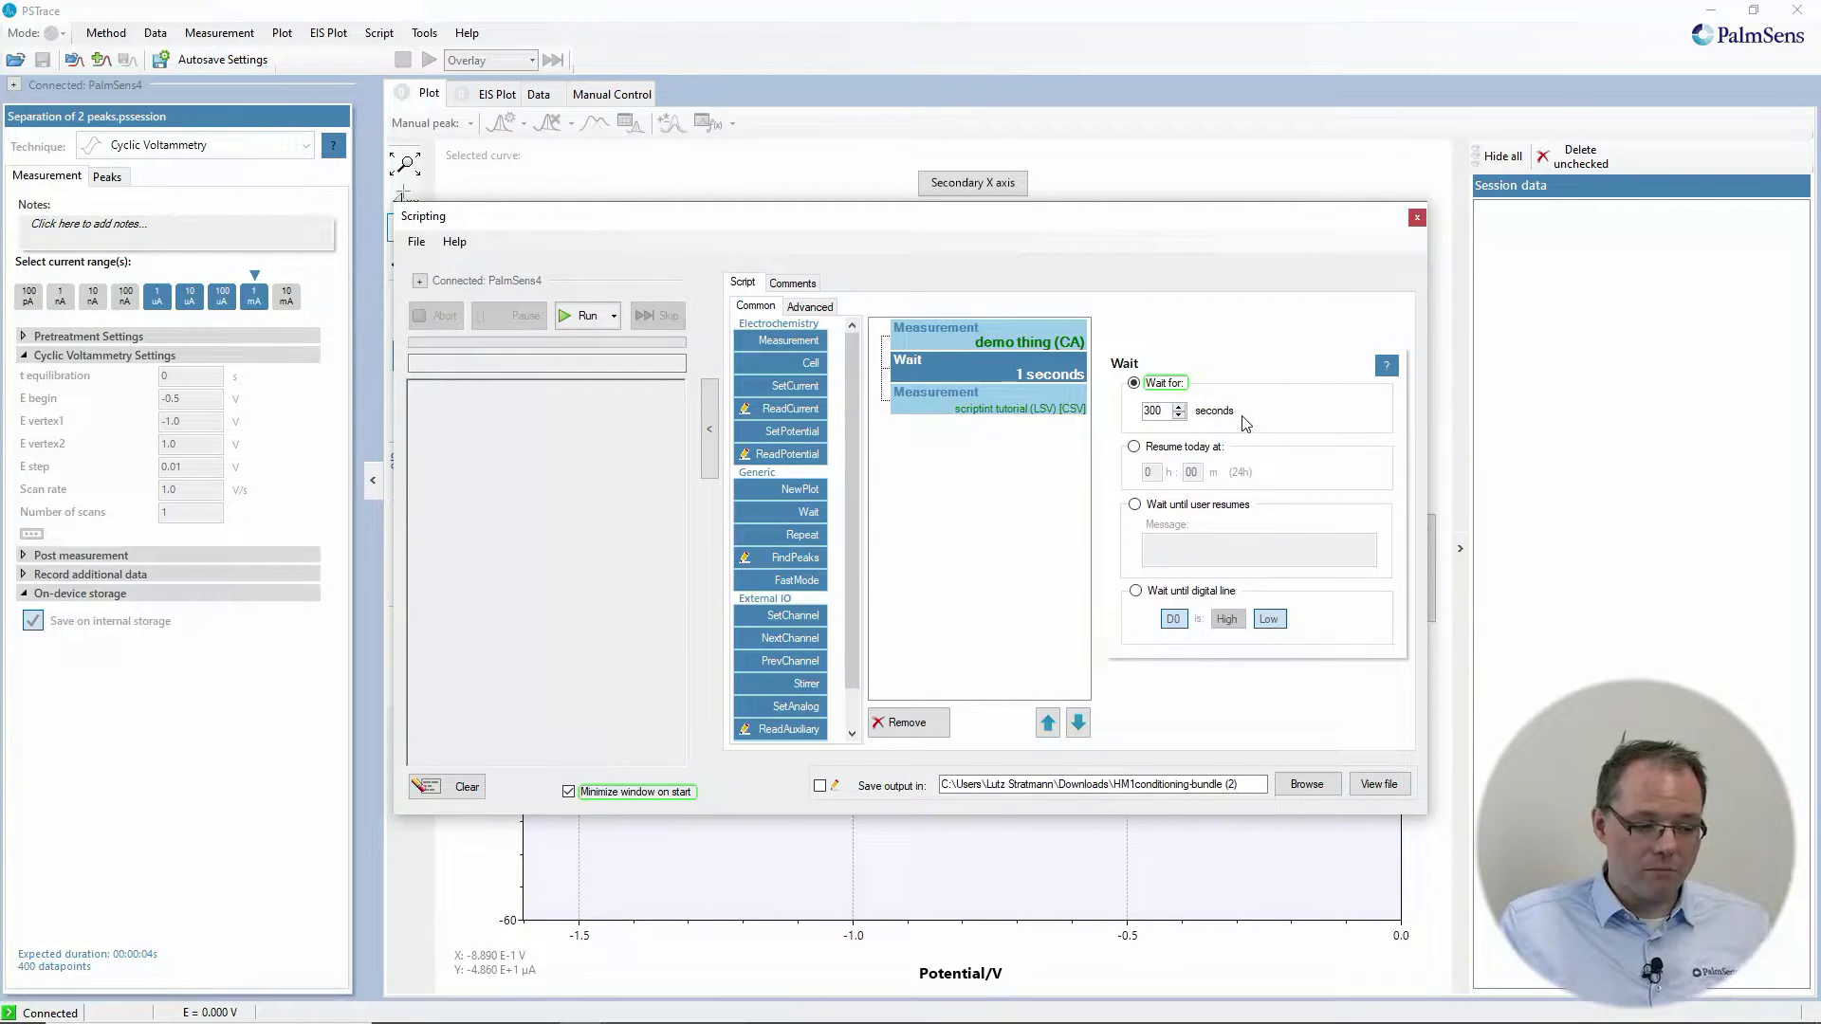
click(1133, 448)
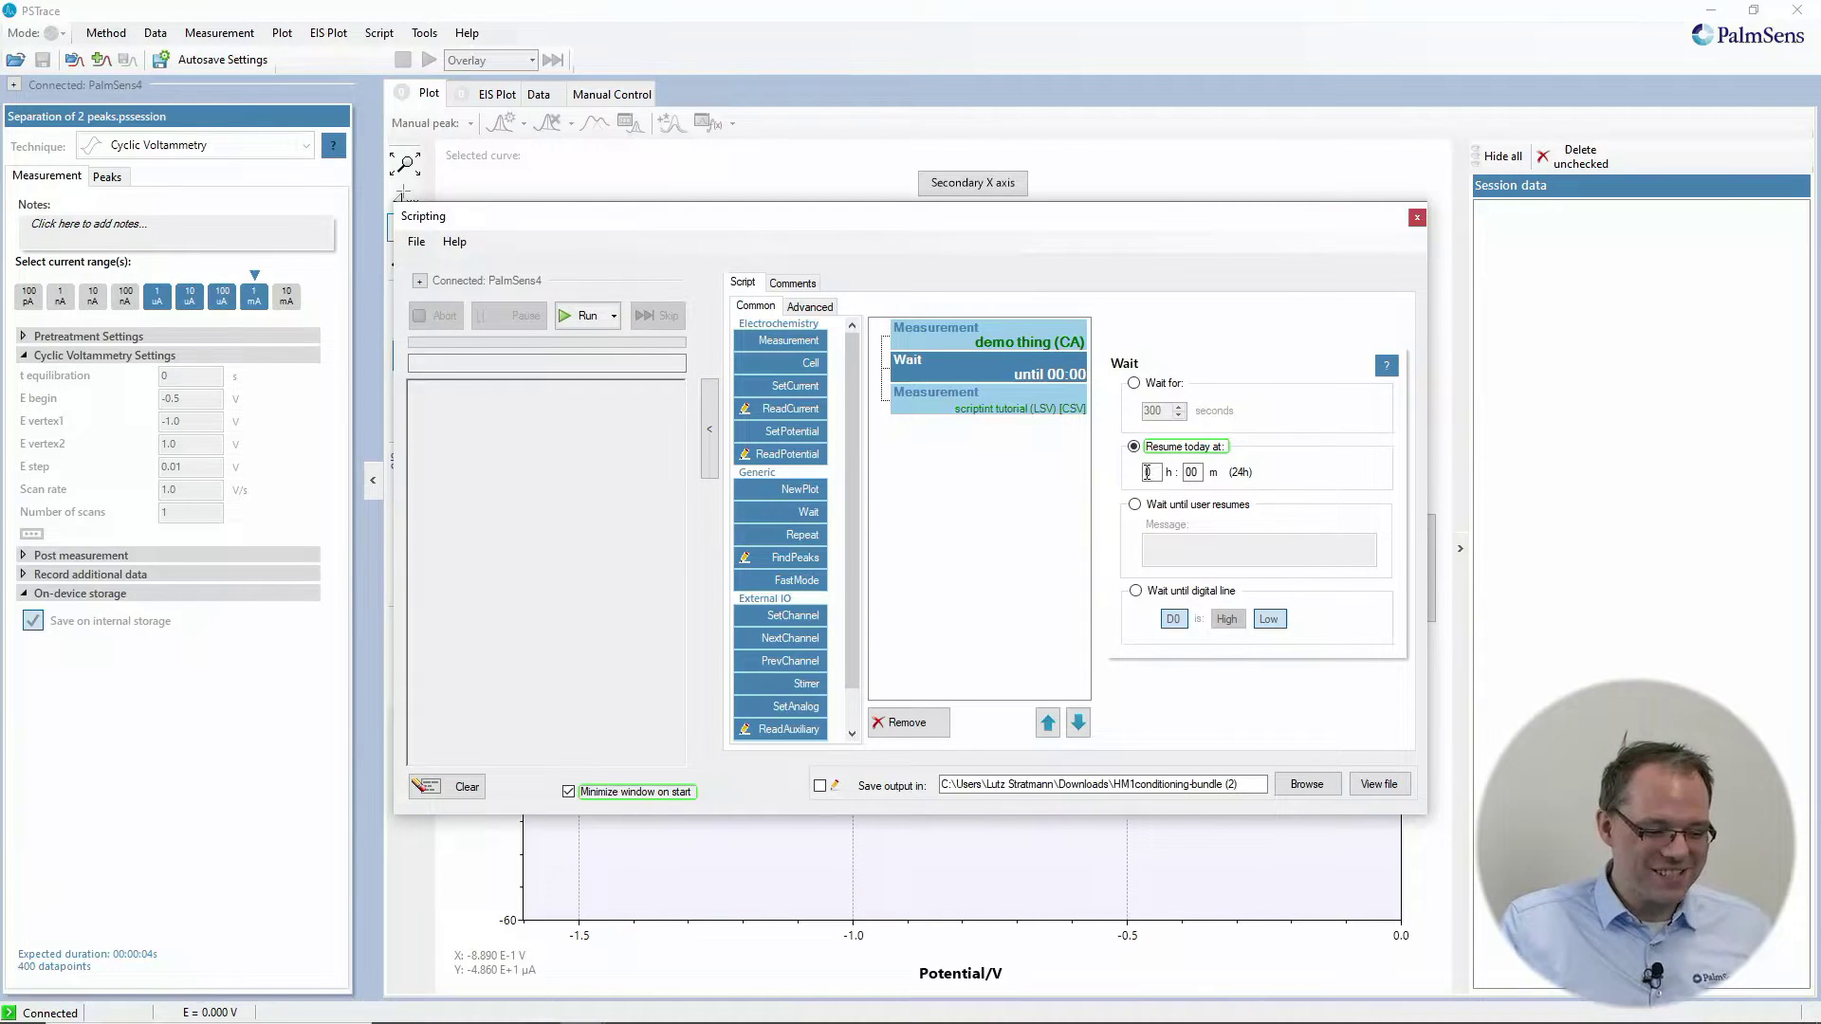
click(1135, 504)
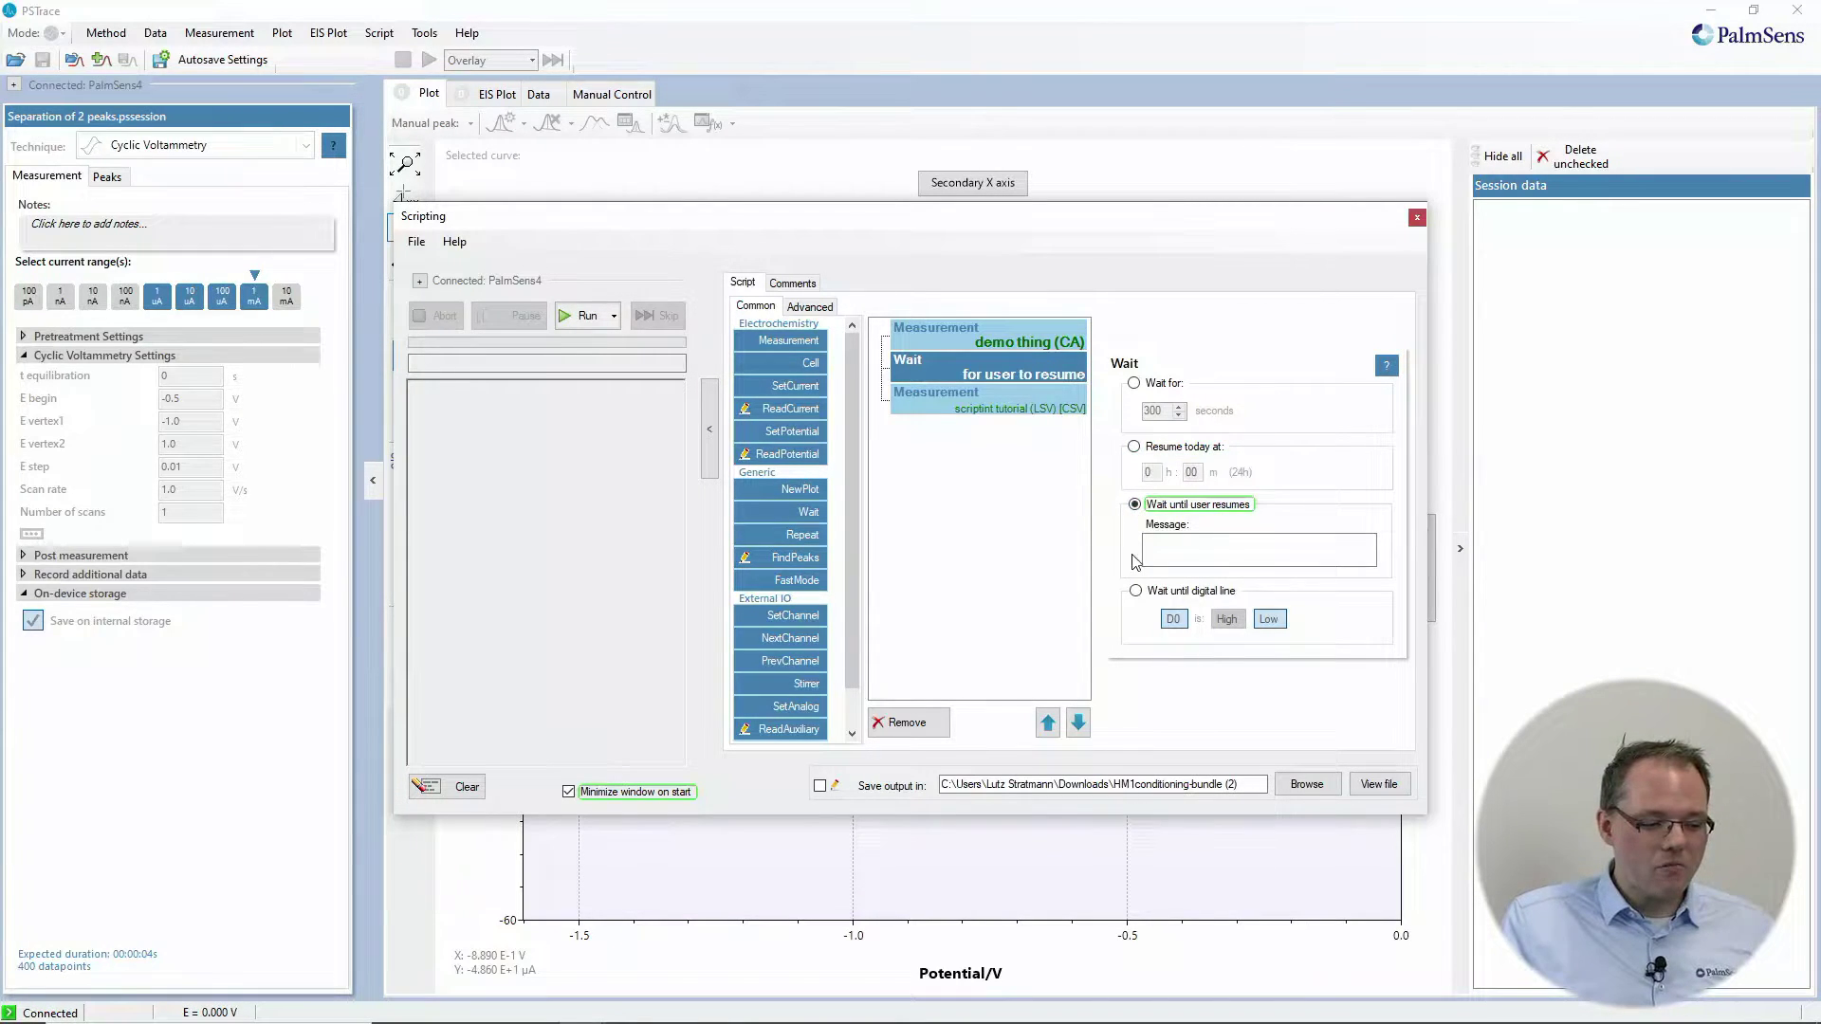
click(1143, 549)
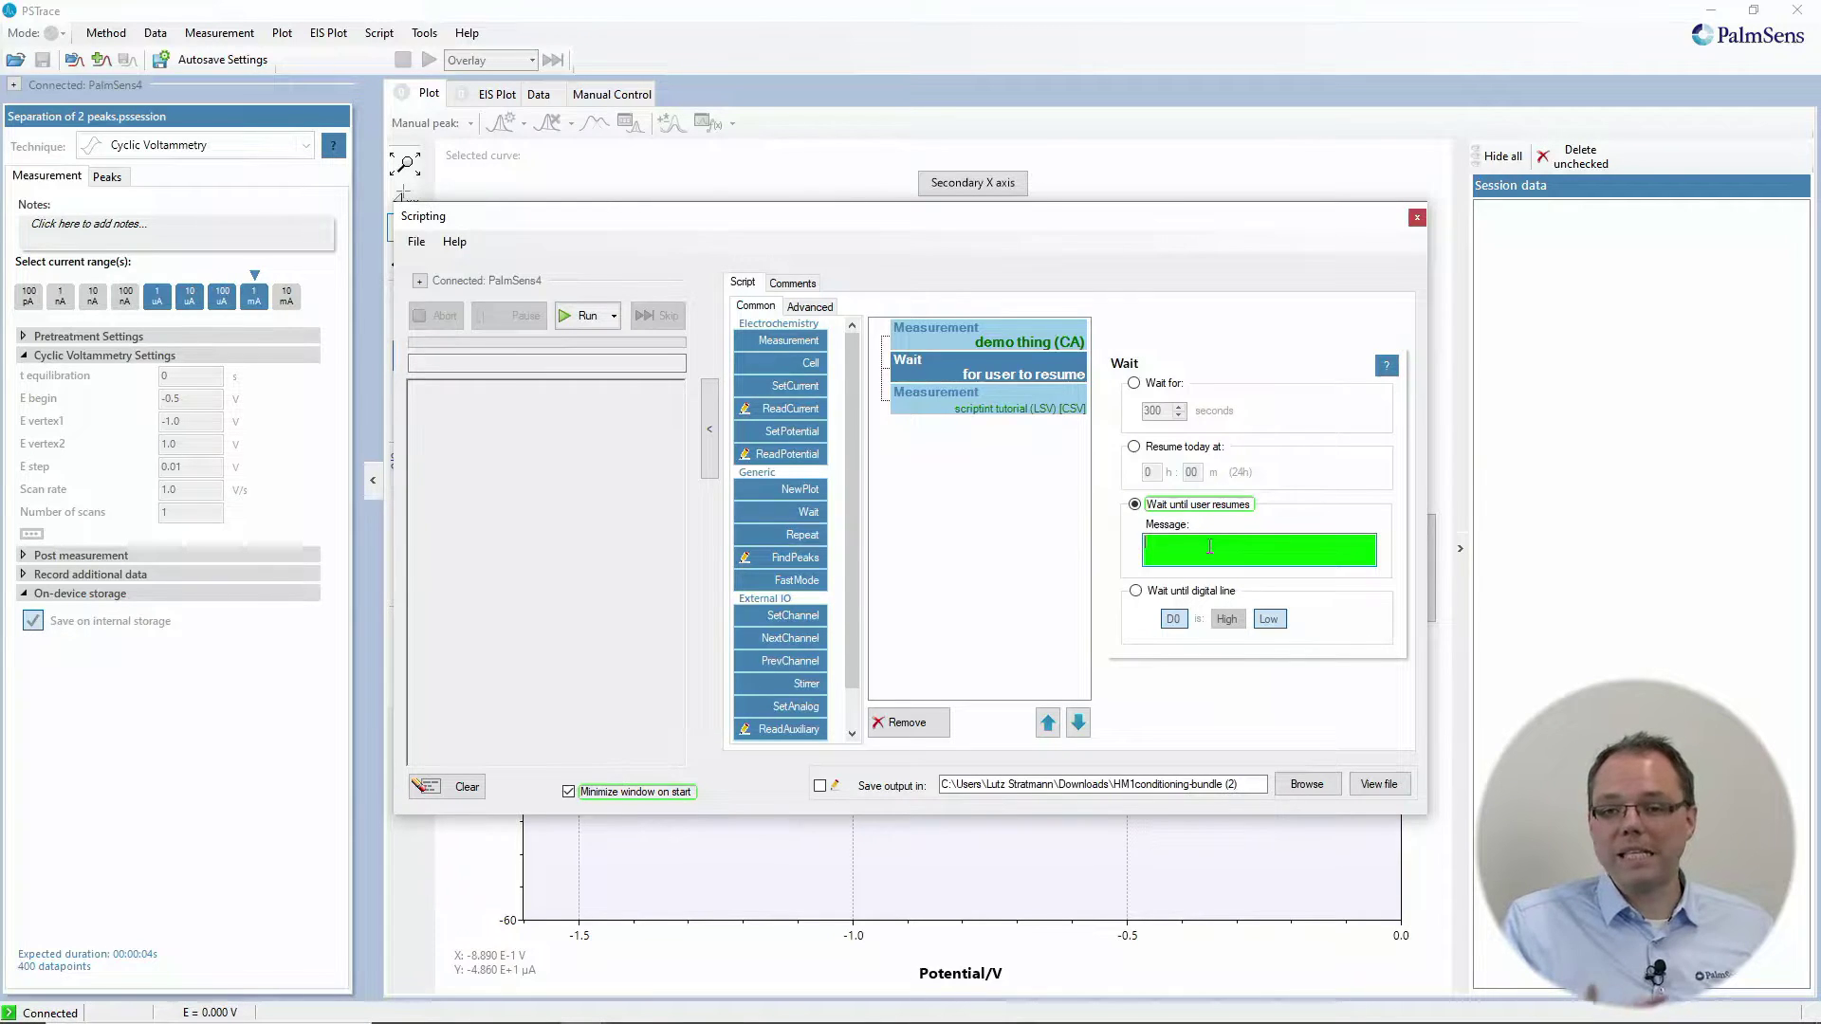
click(1136, 591)
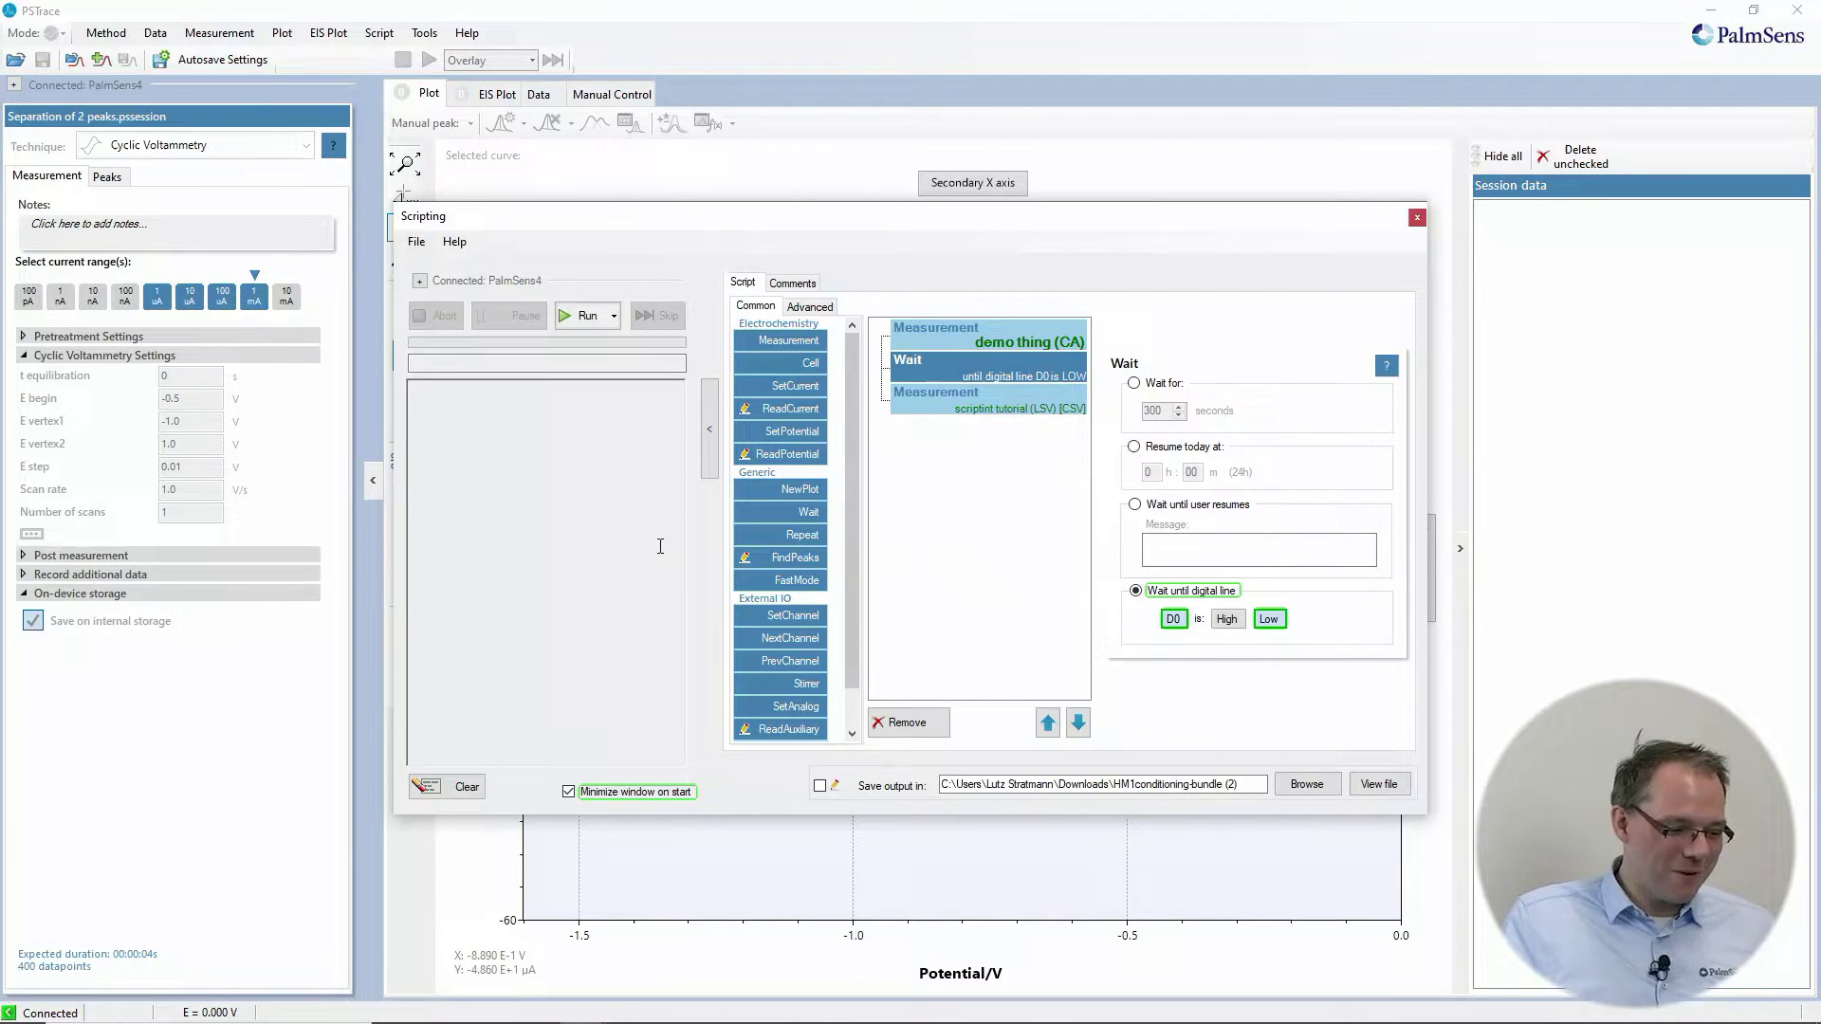
Add a Repeat block, move the LSV measurement into it, and remove the other steps
click(804, 538)
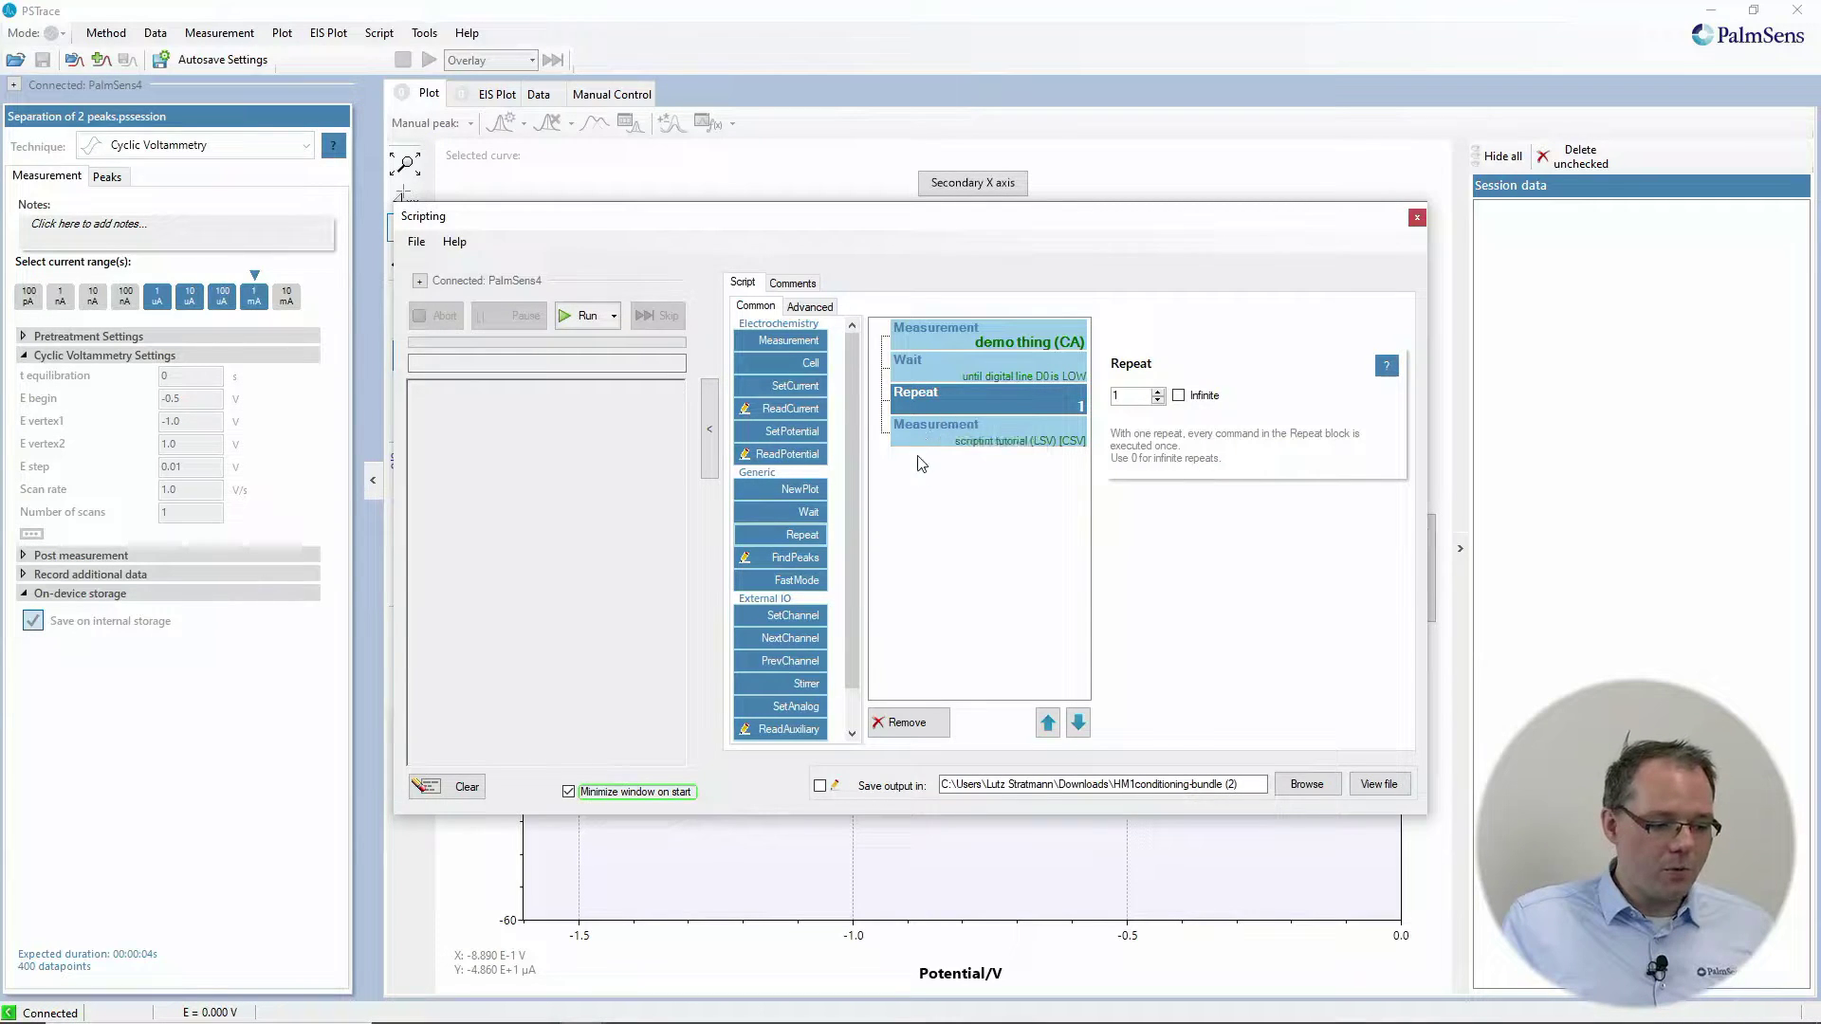
drag(936, 435, 949, 405)
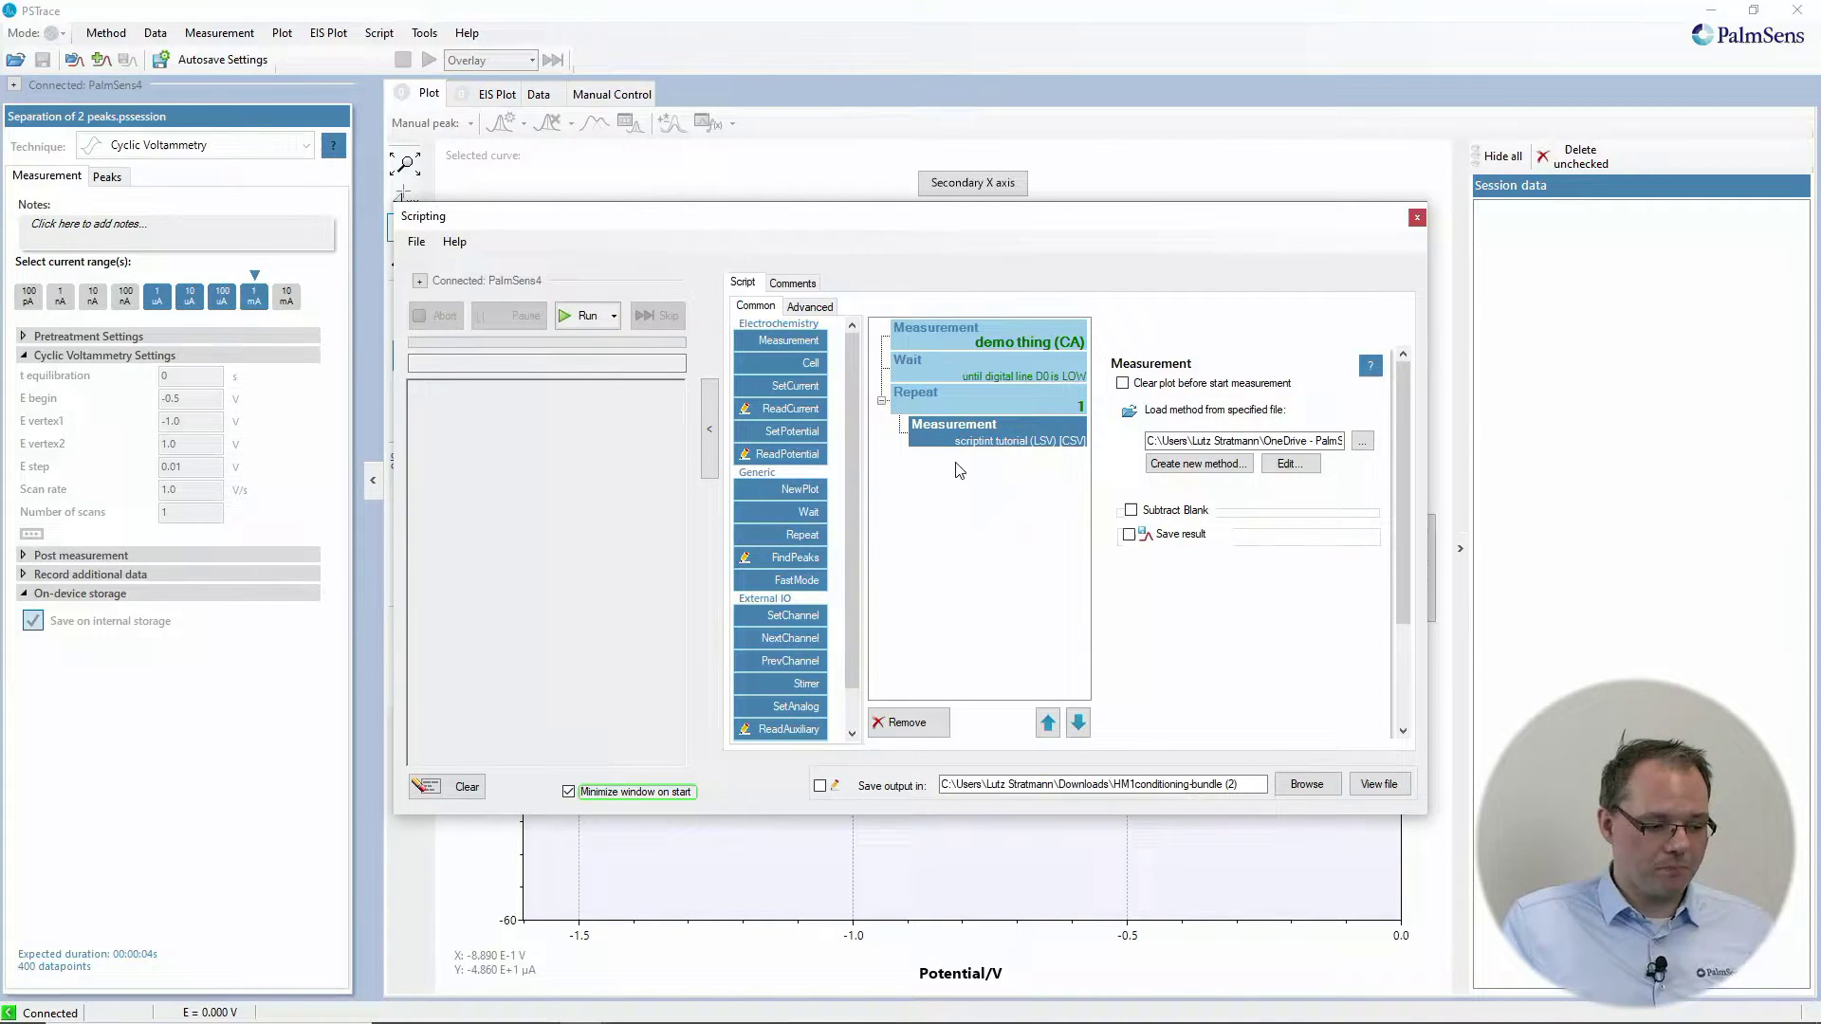
click(958, 374)
click(991, 337)
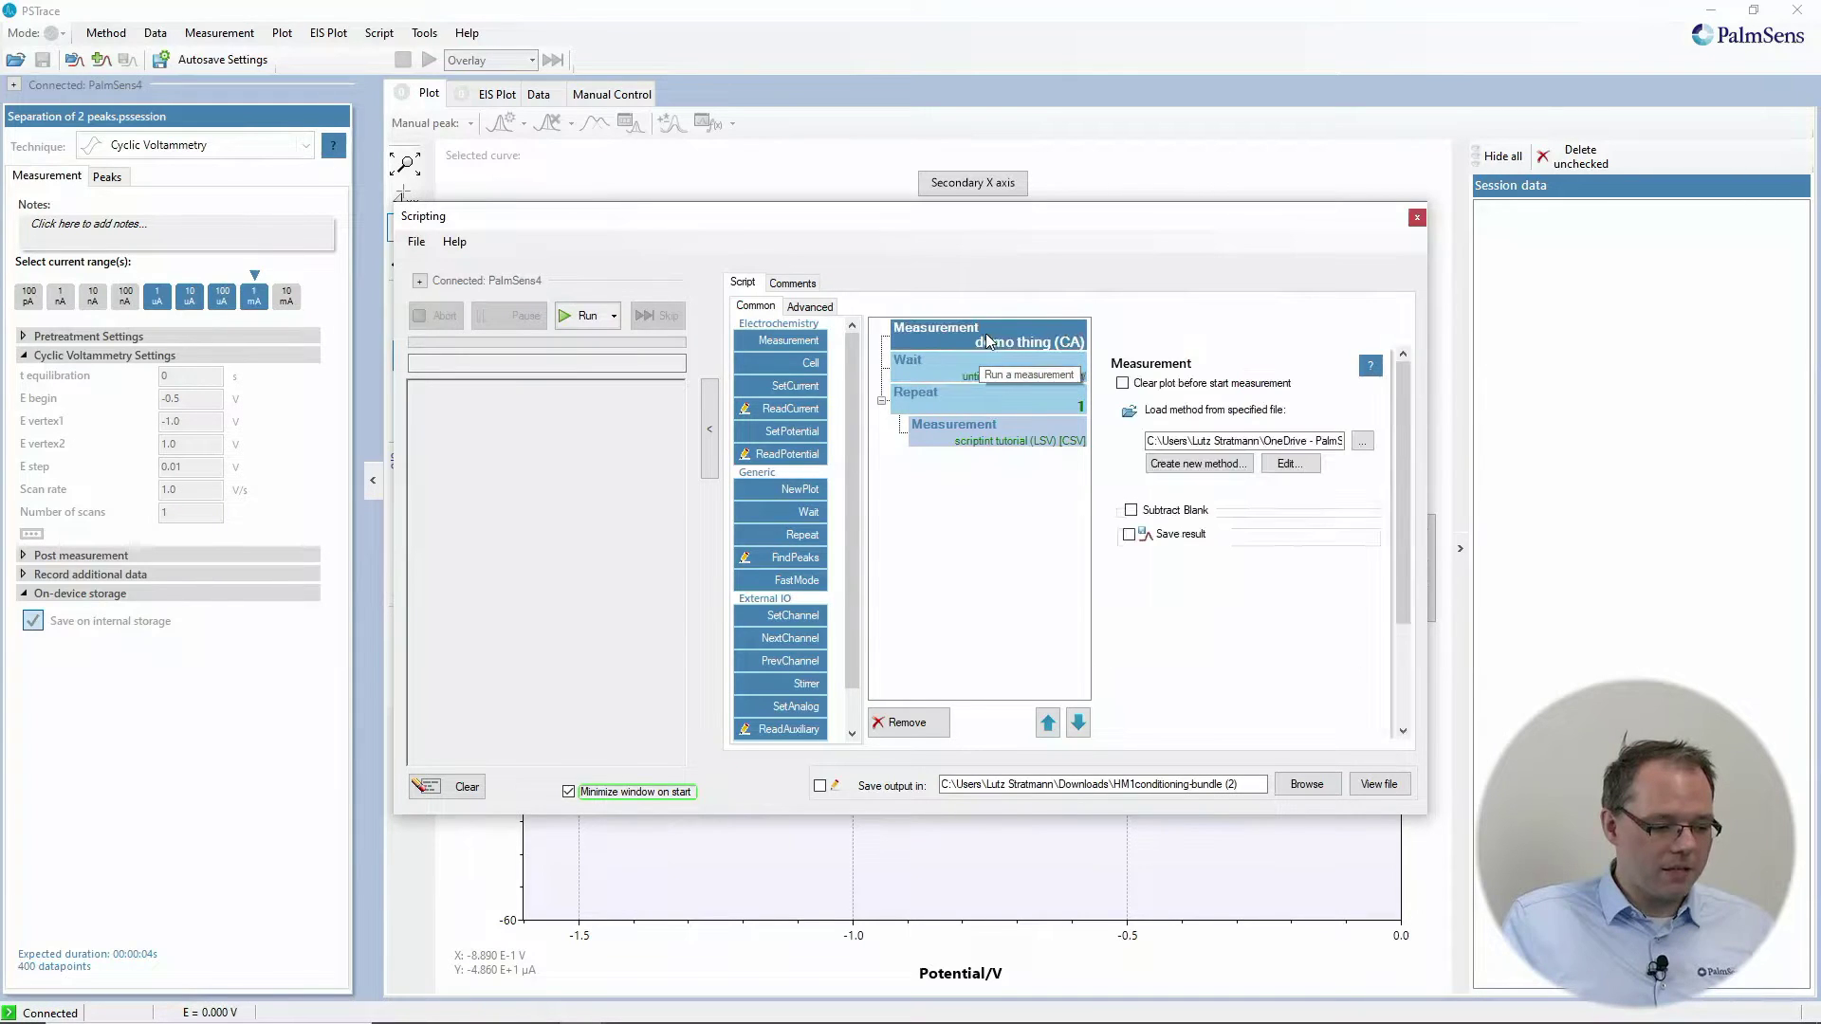
click(906, 723)
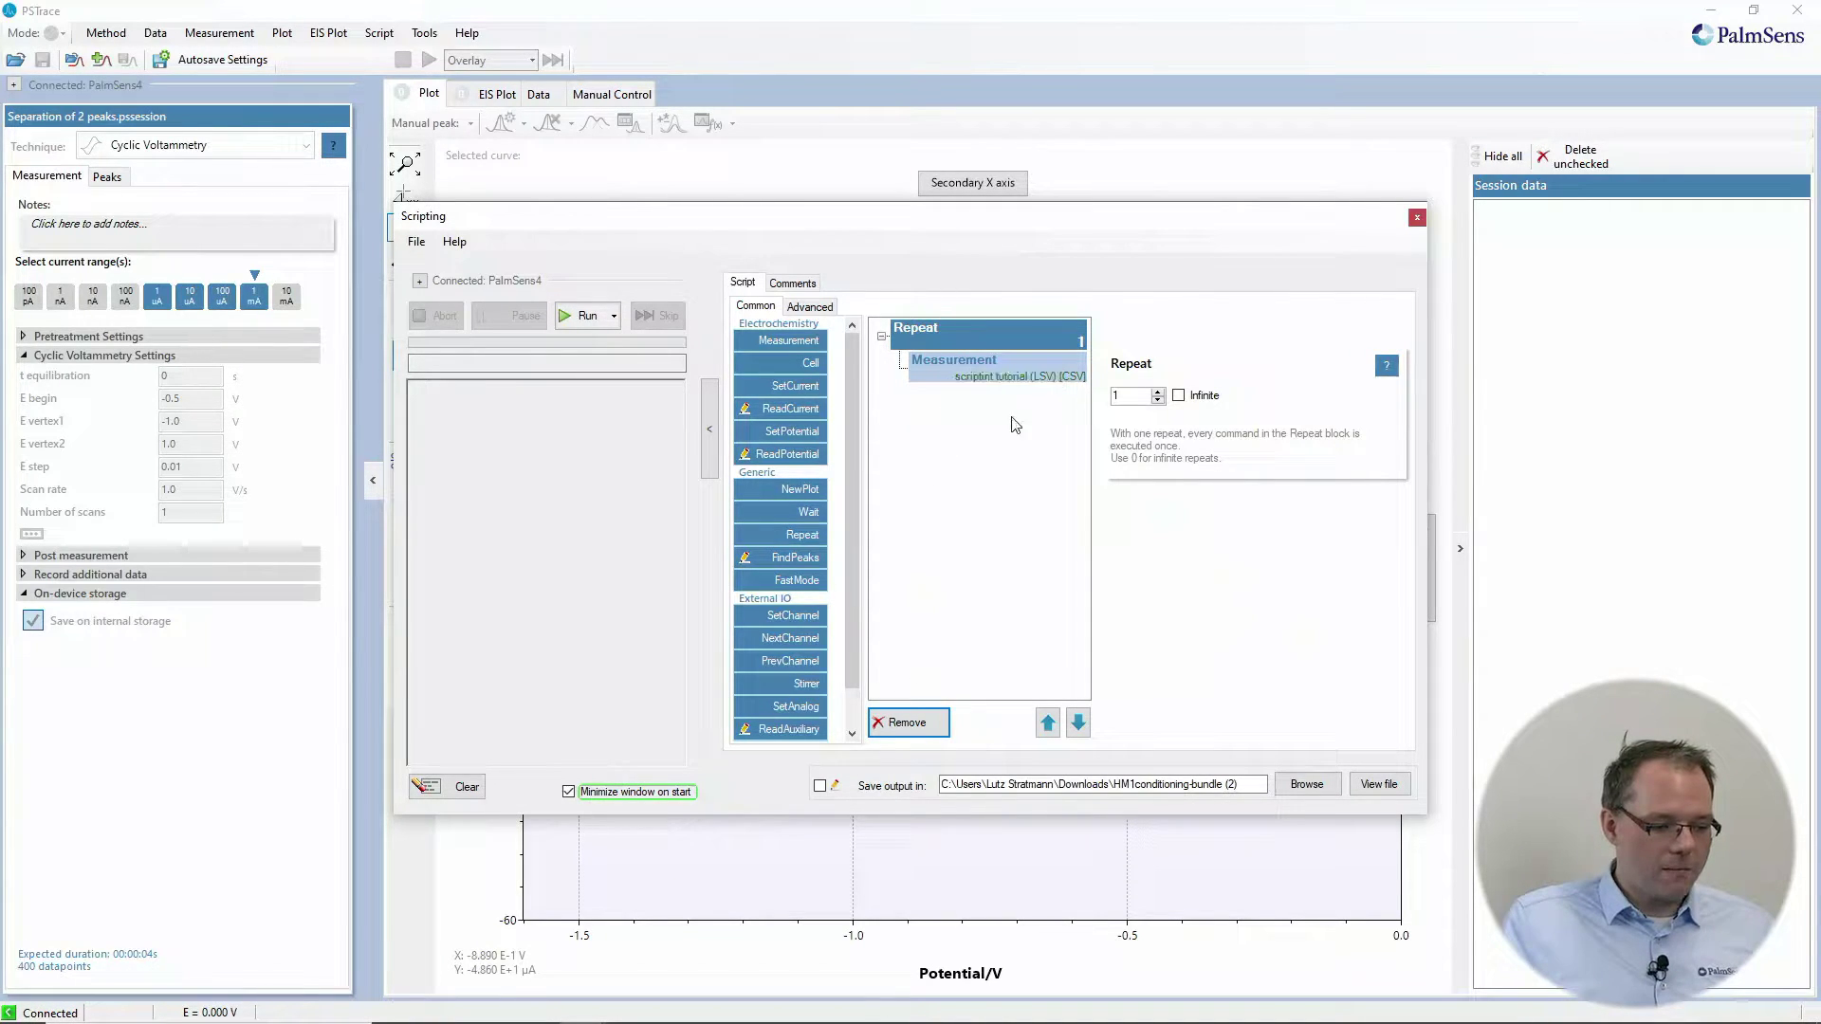
Set the repeat count to 3 and place a one-second Wait after the measurement
double_click(1119, 397)
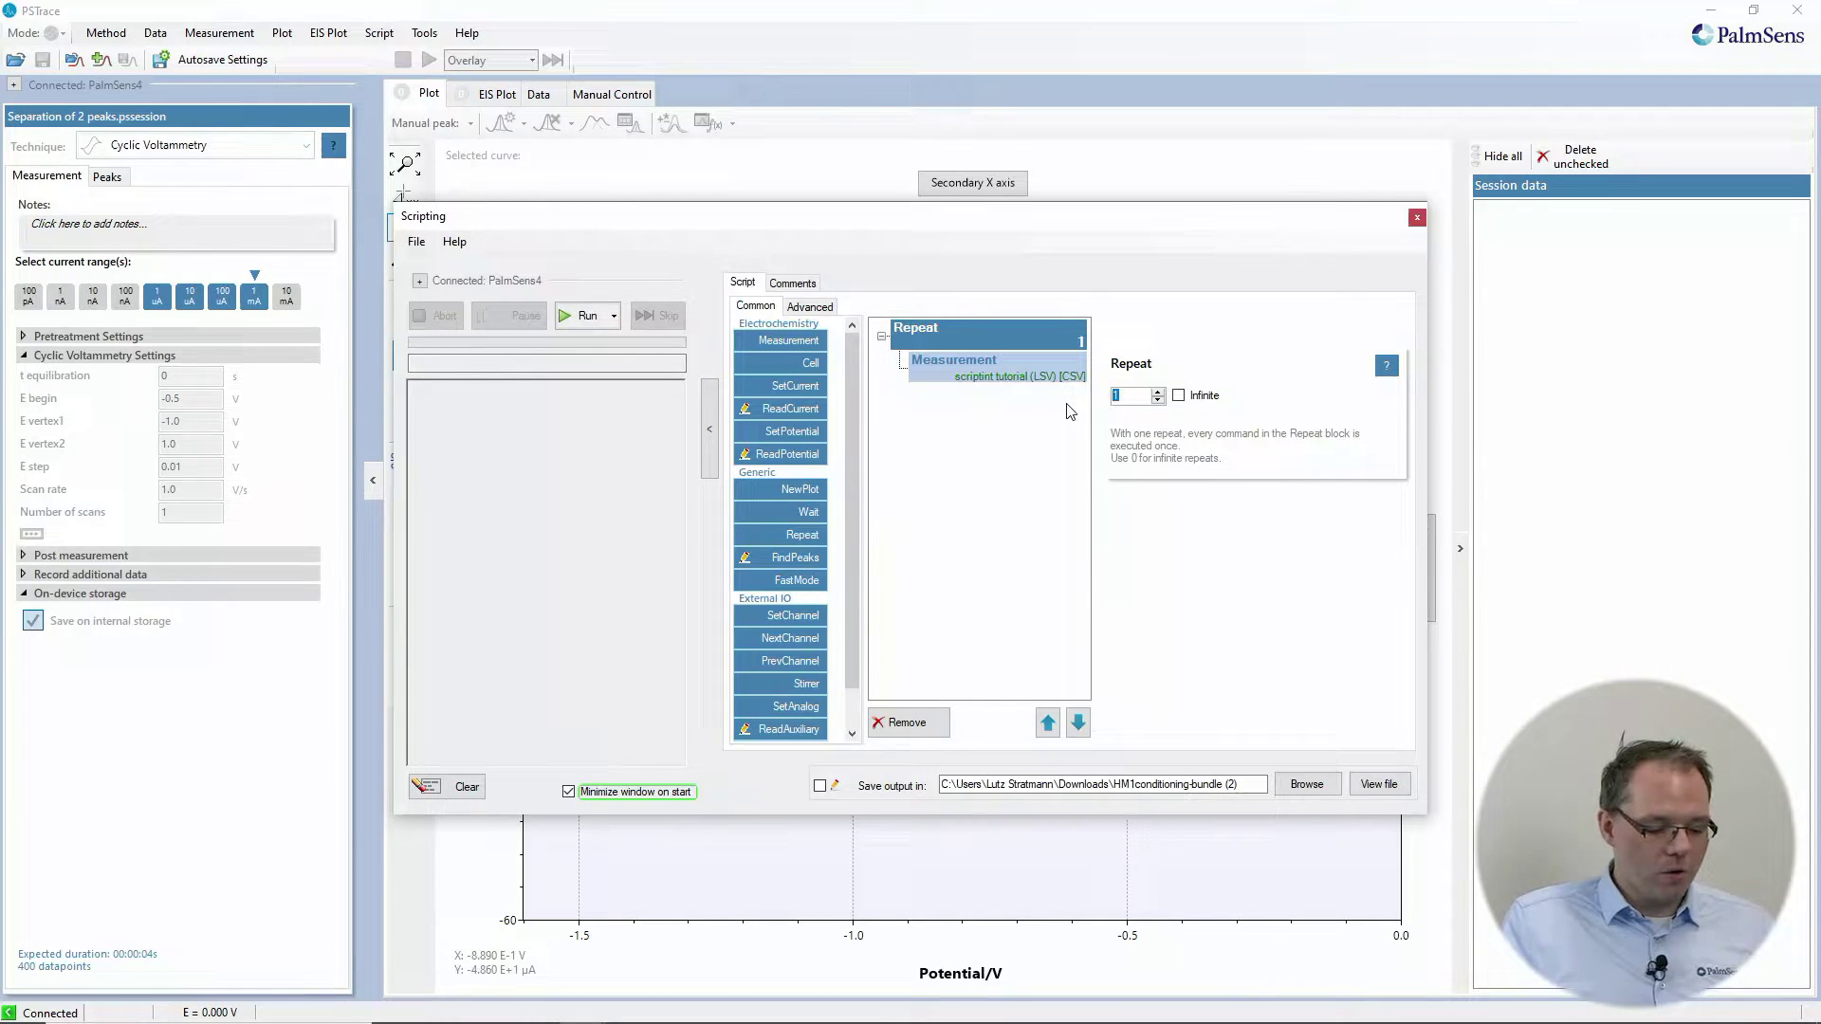
text(3)
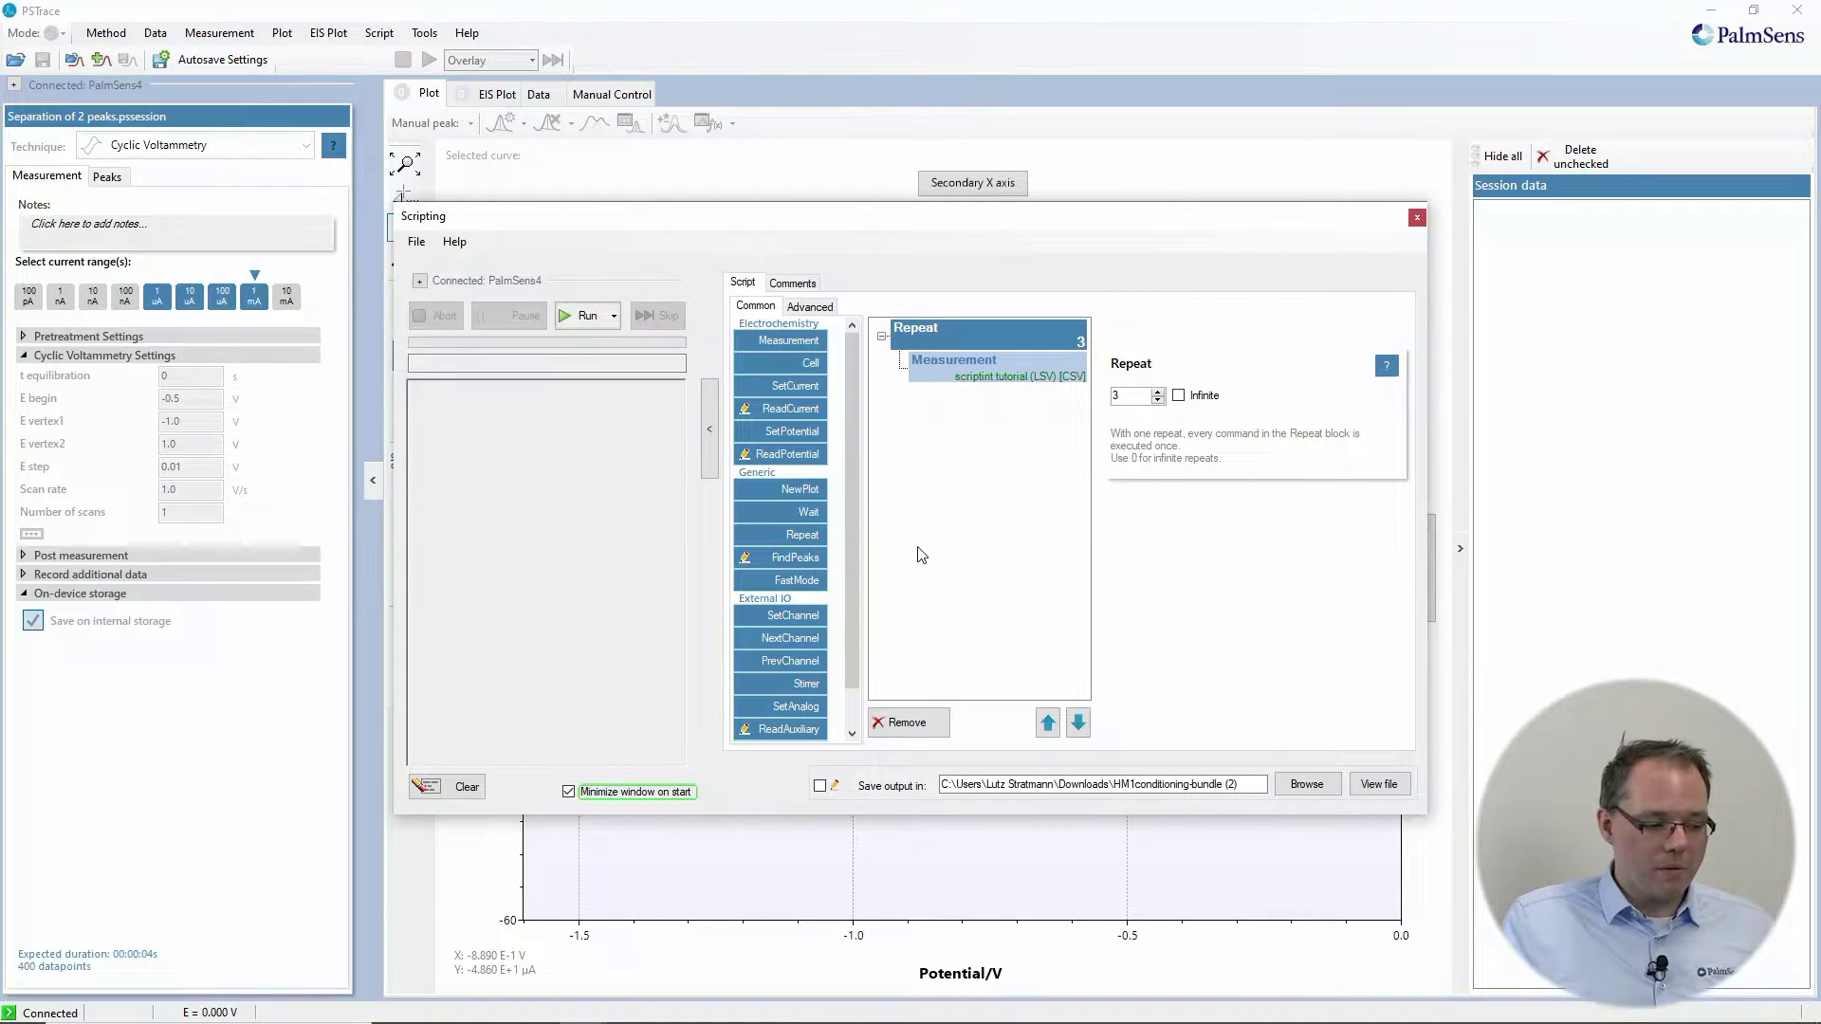
click(806, 512)
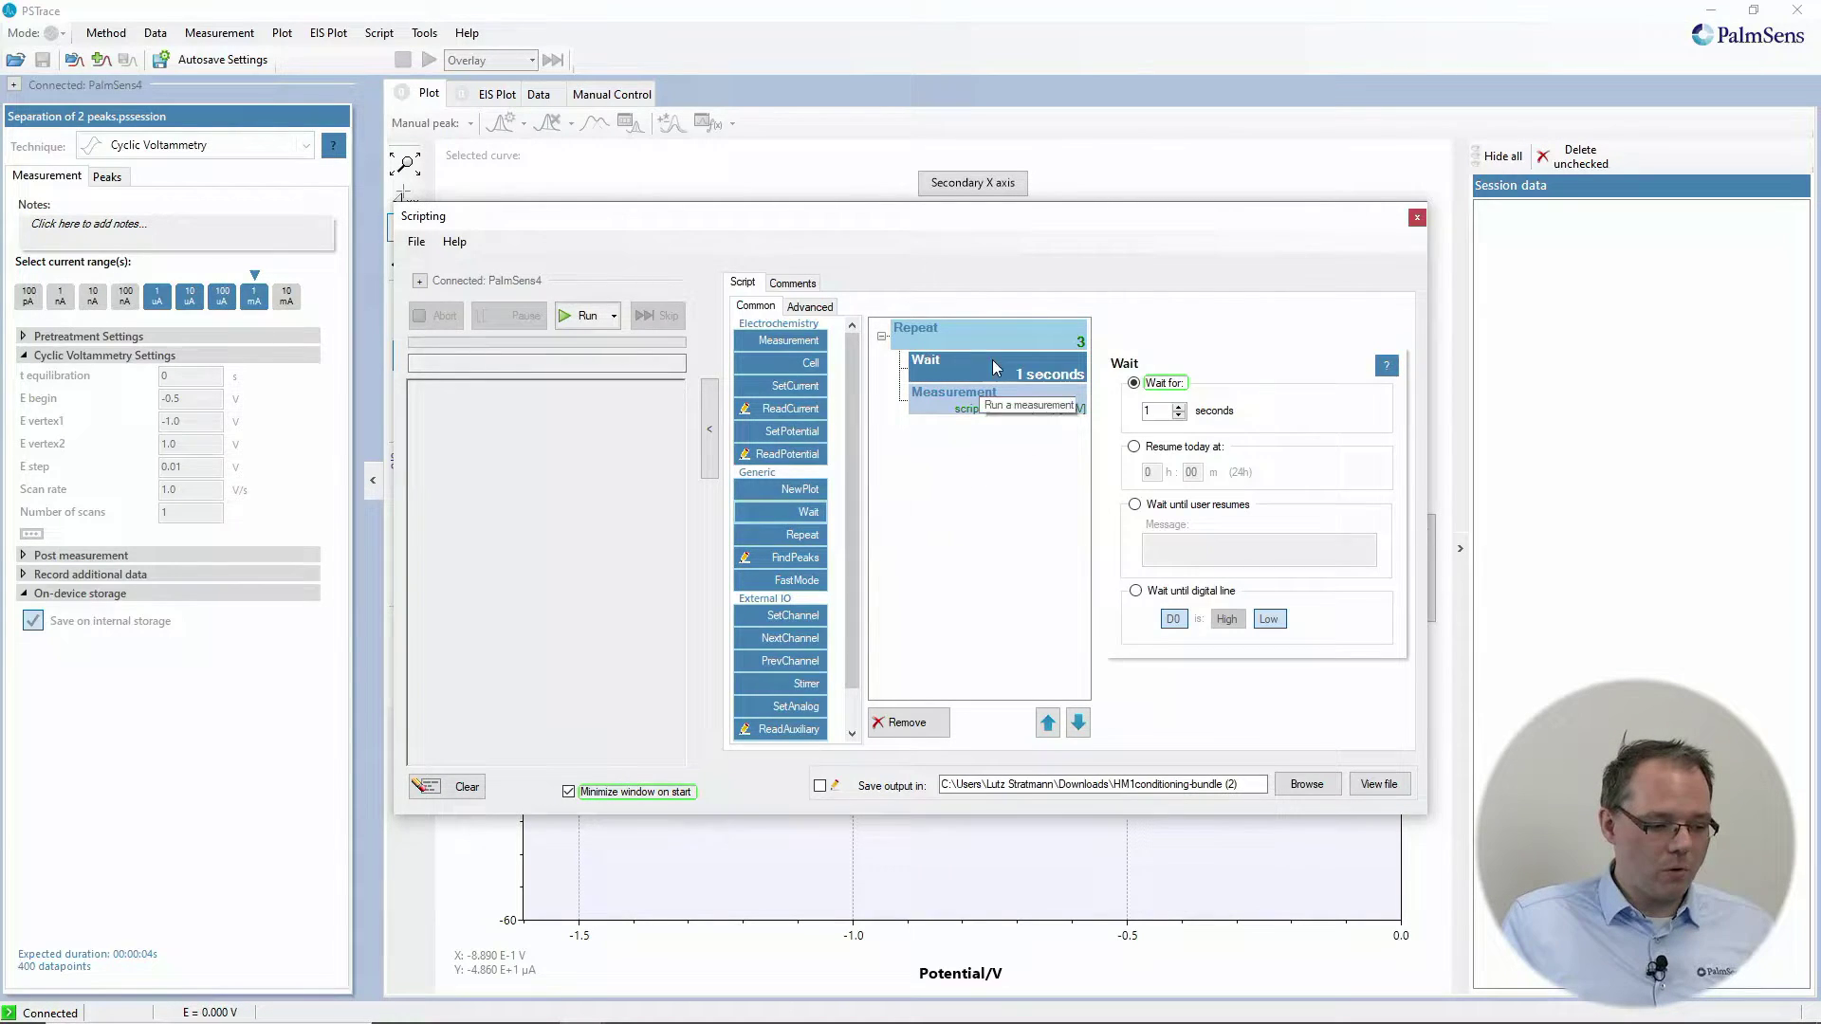
drag(987, 370, 978, 413)
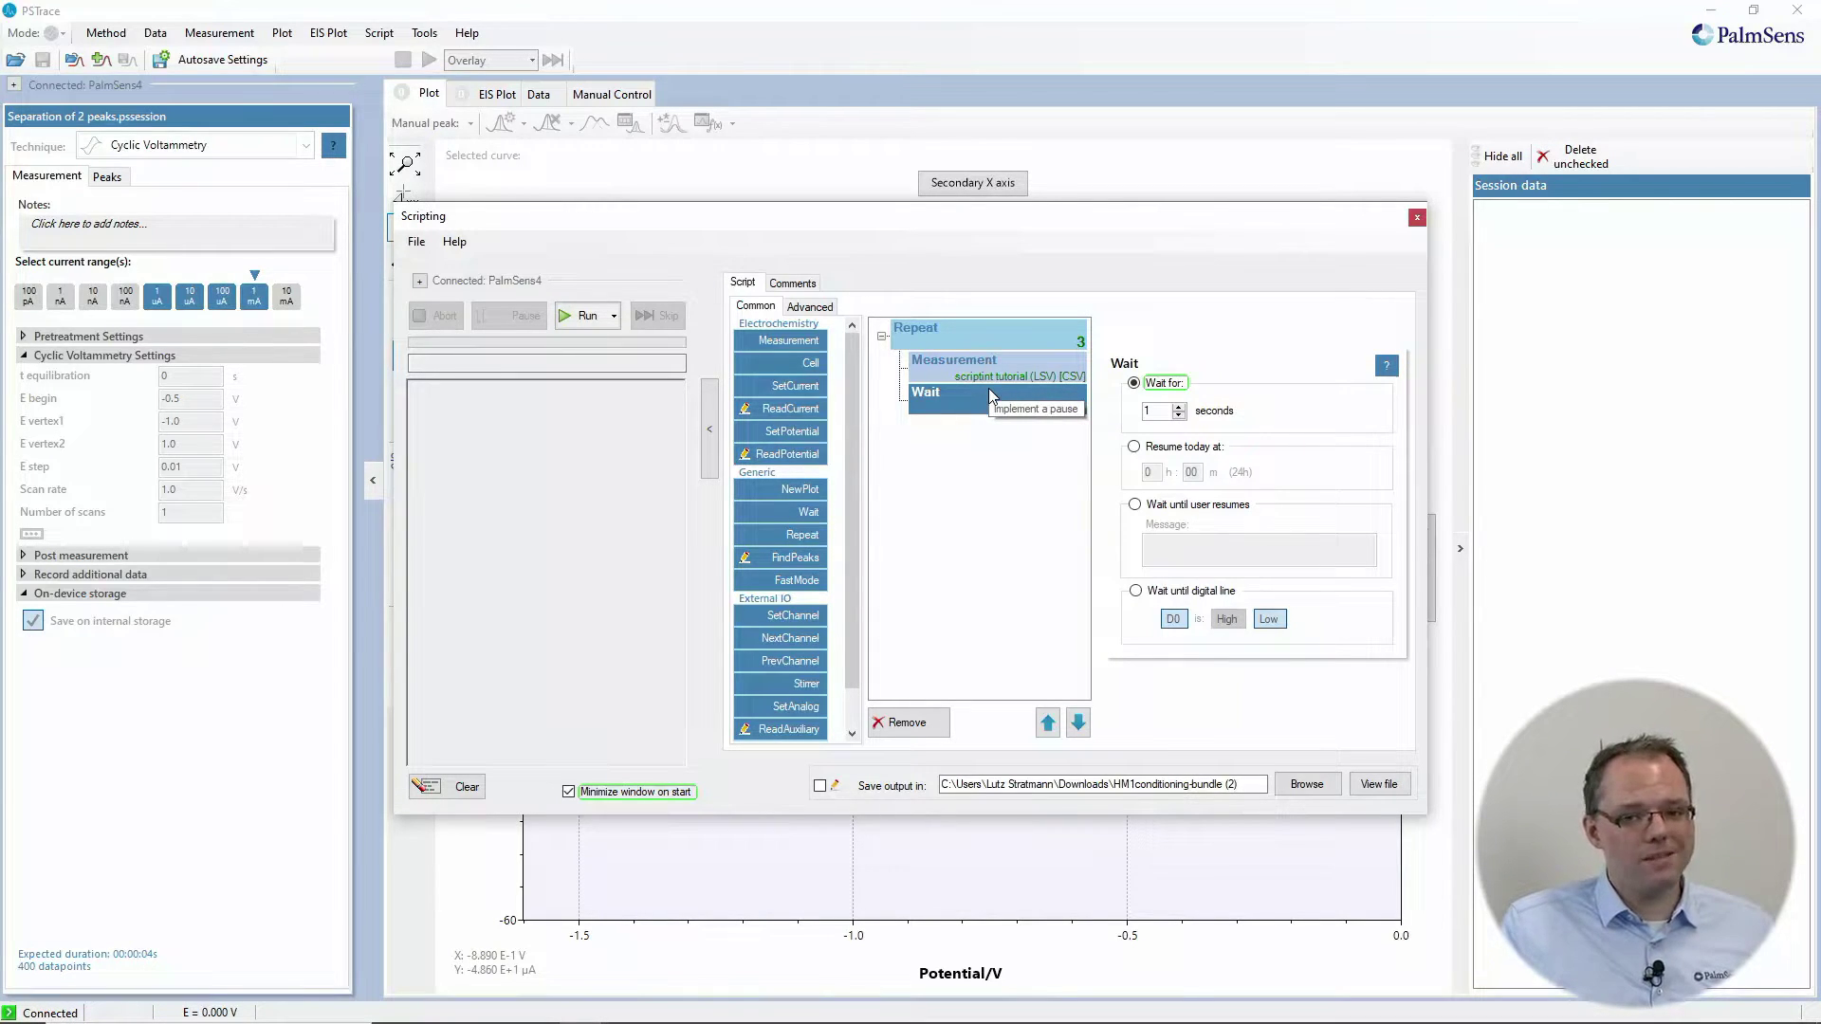
Run the script for three LSV curves, abort it, and restore the Scripting window
click(584, 315)
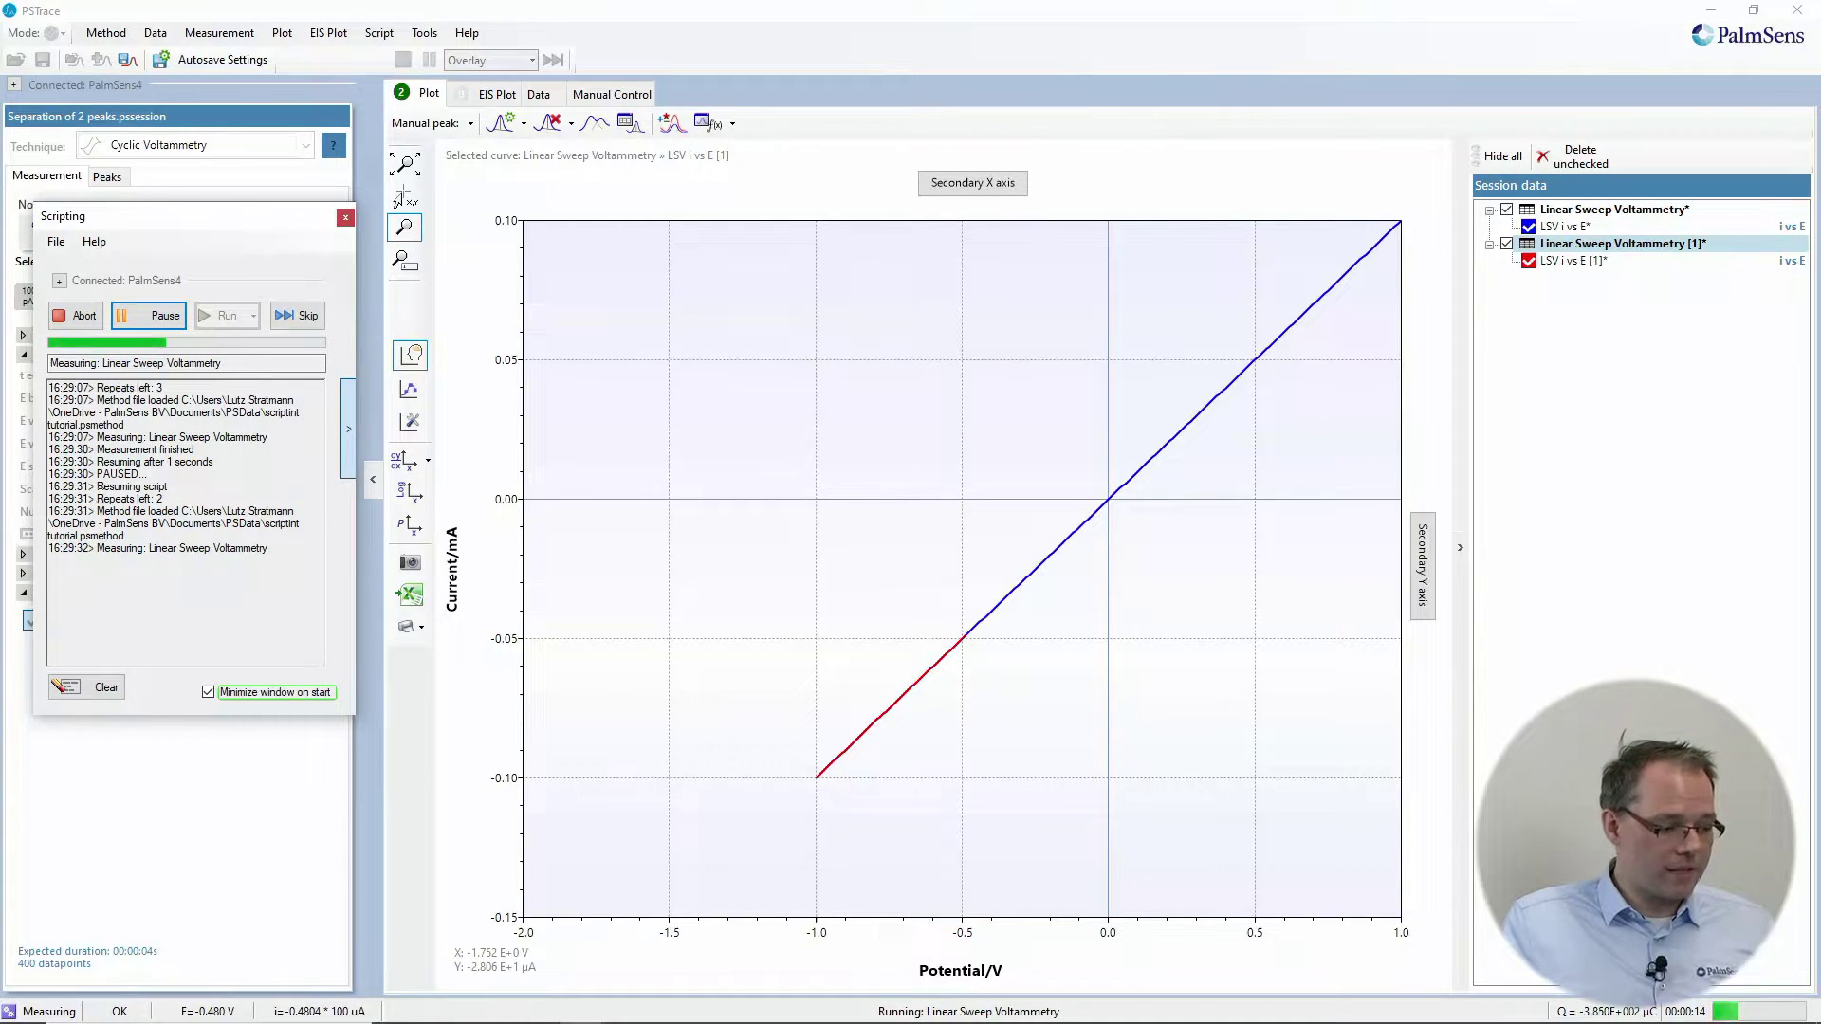
double_click(53, 487)
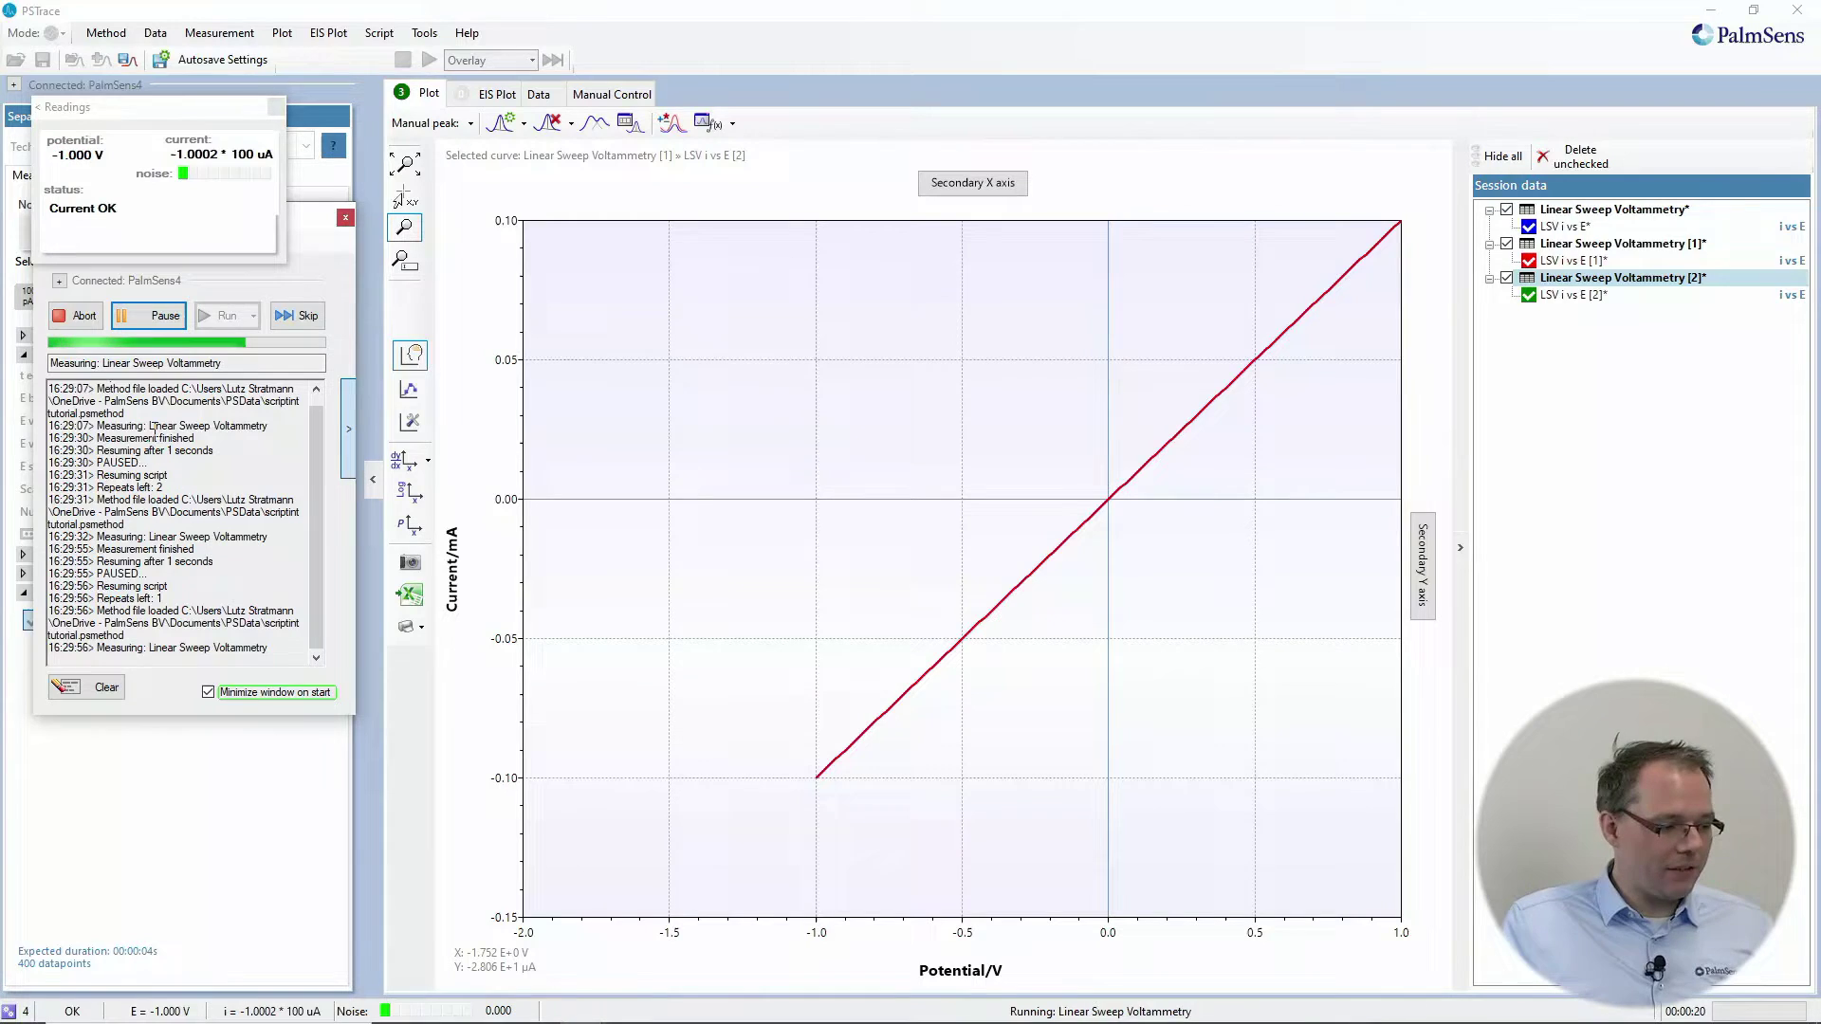
click(76, 320)
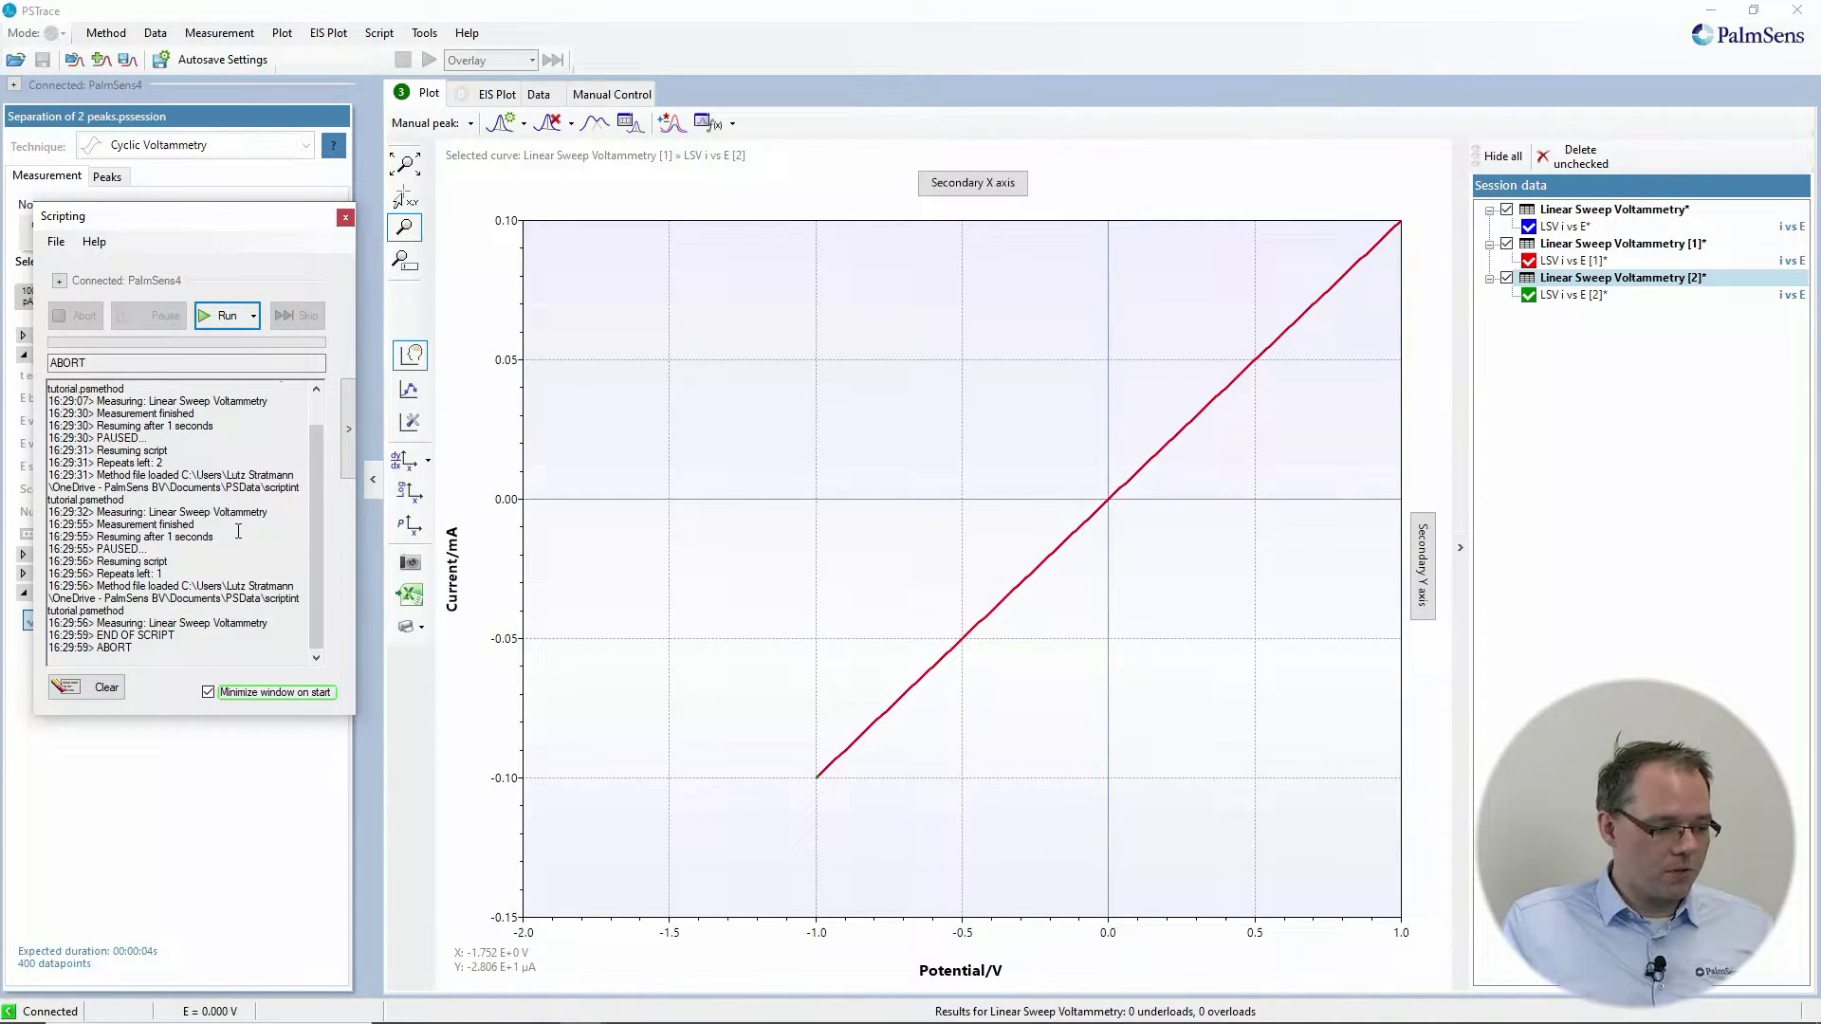
click(347, 430)
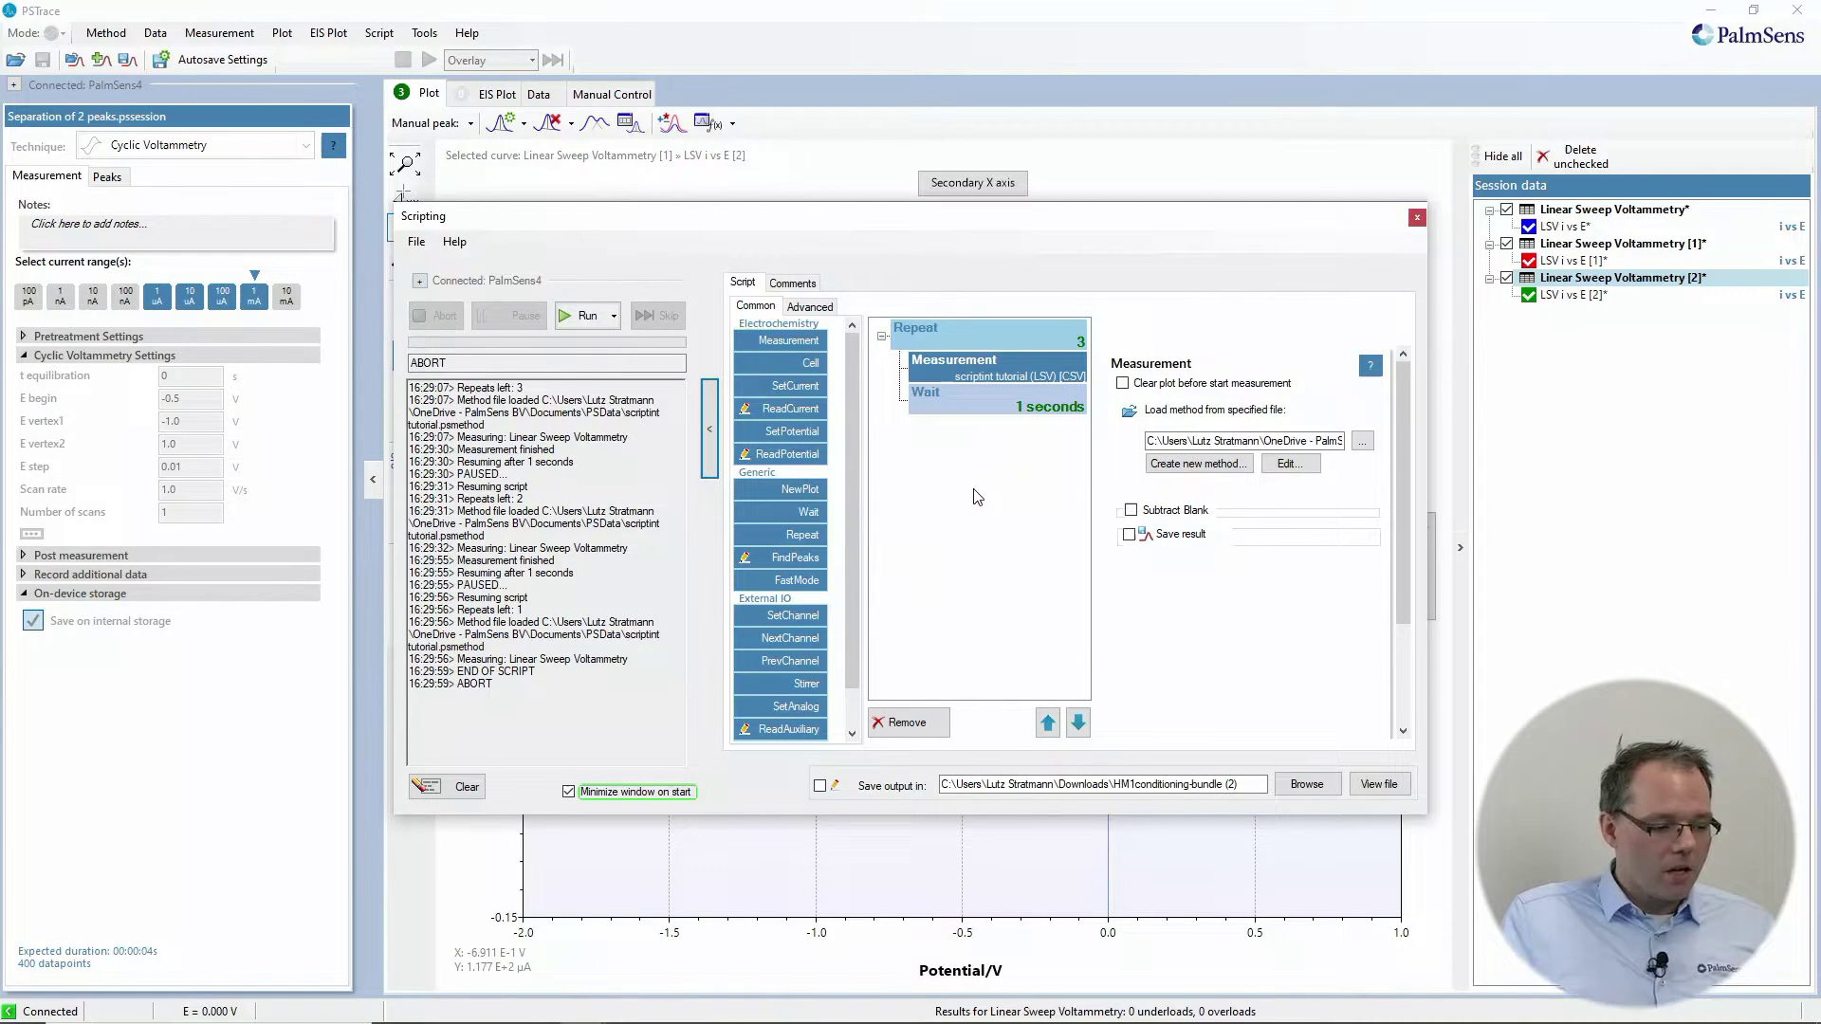
Add Cell off, SetCurrent and SetPotential steps, and toggle Save output on then off
click(782, 366)
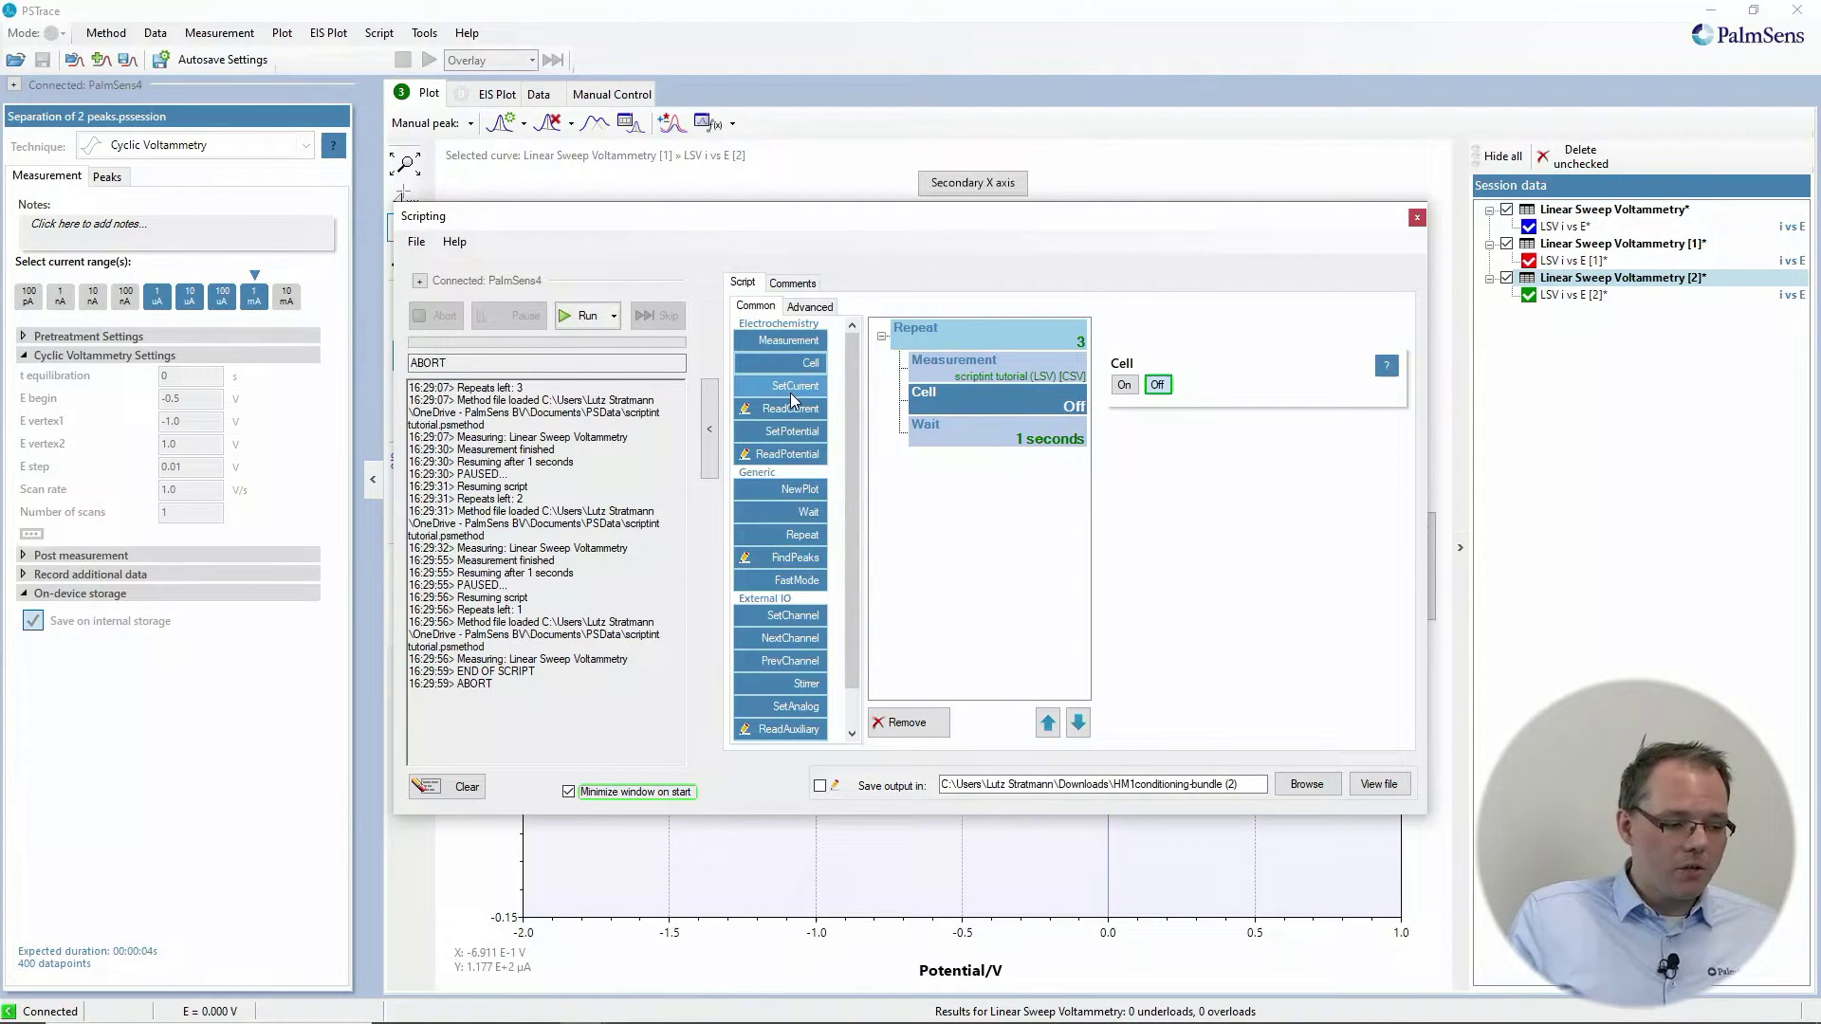
click(790, 394)
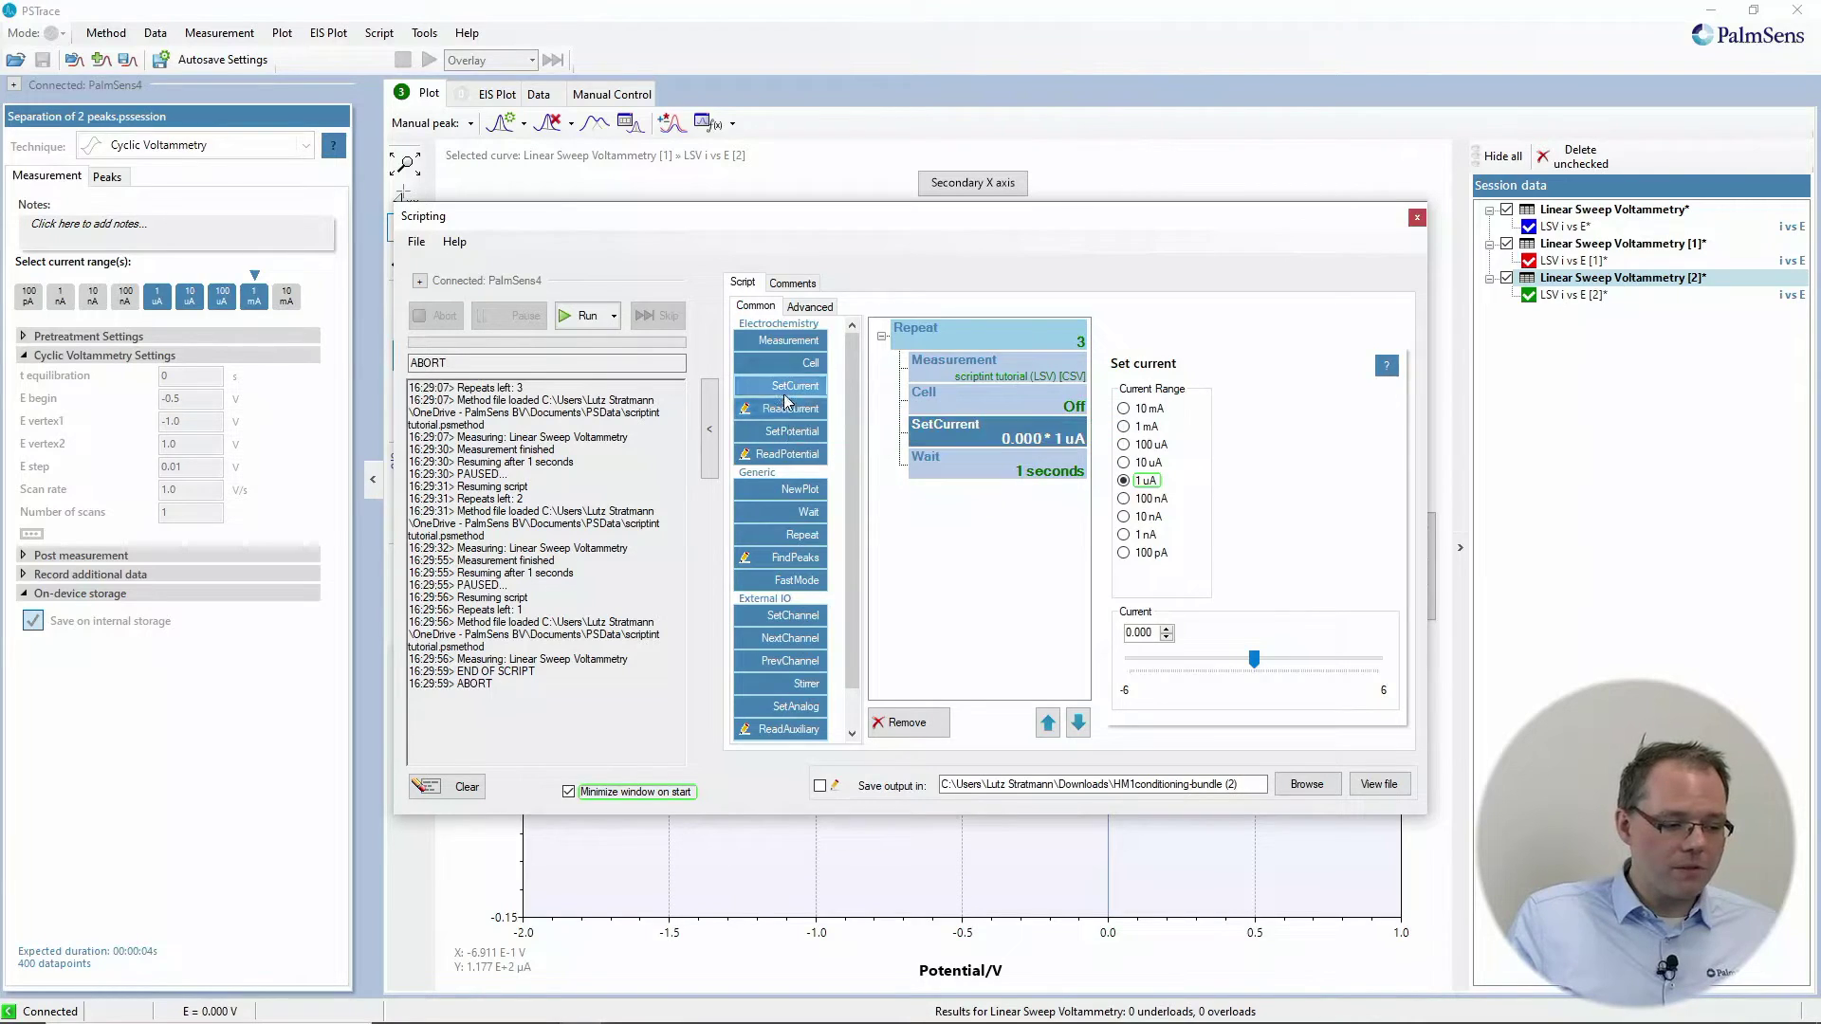
click(775, 435)
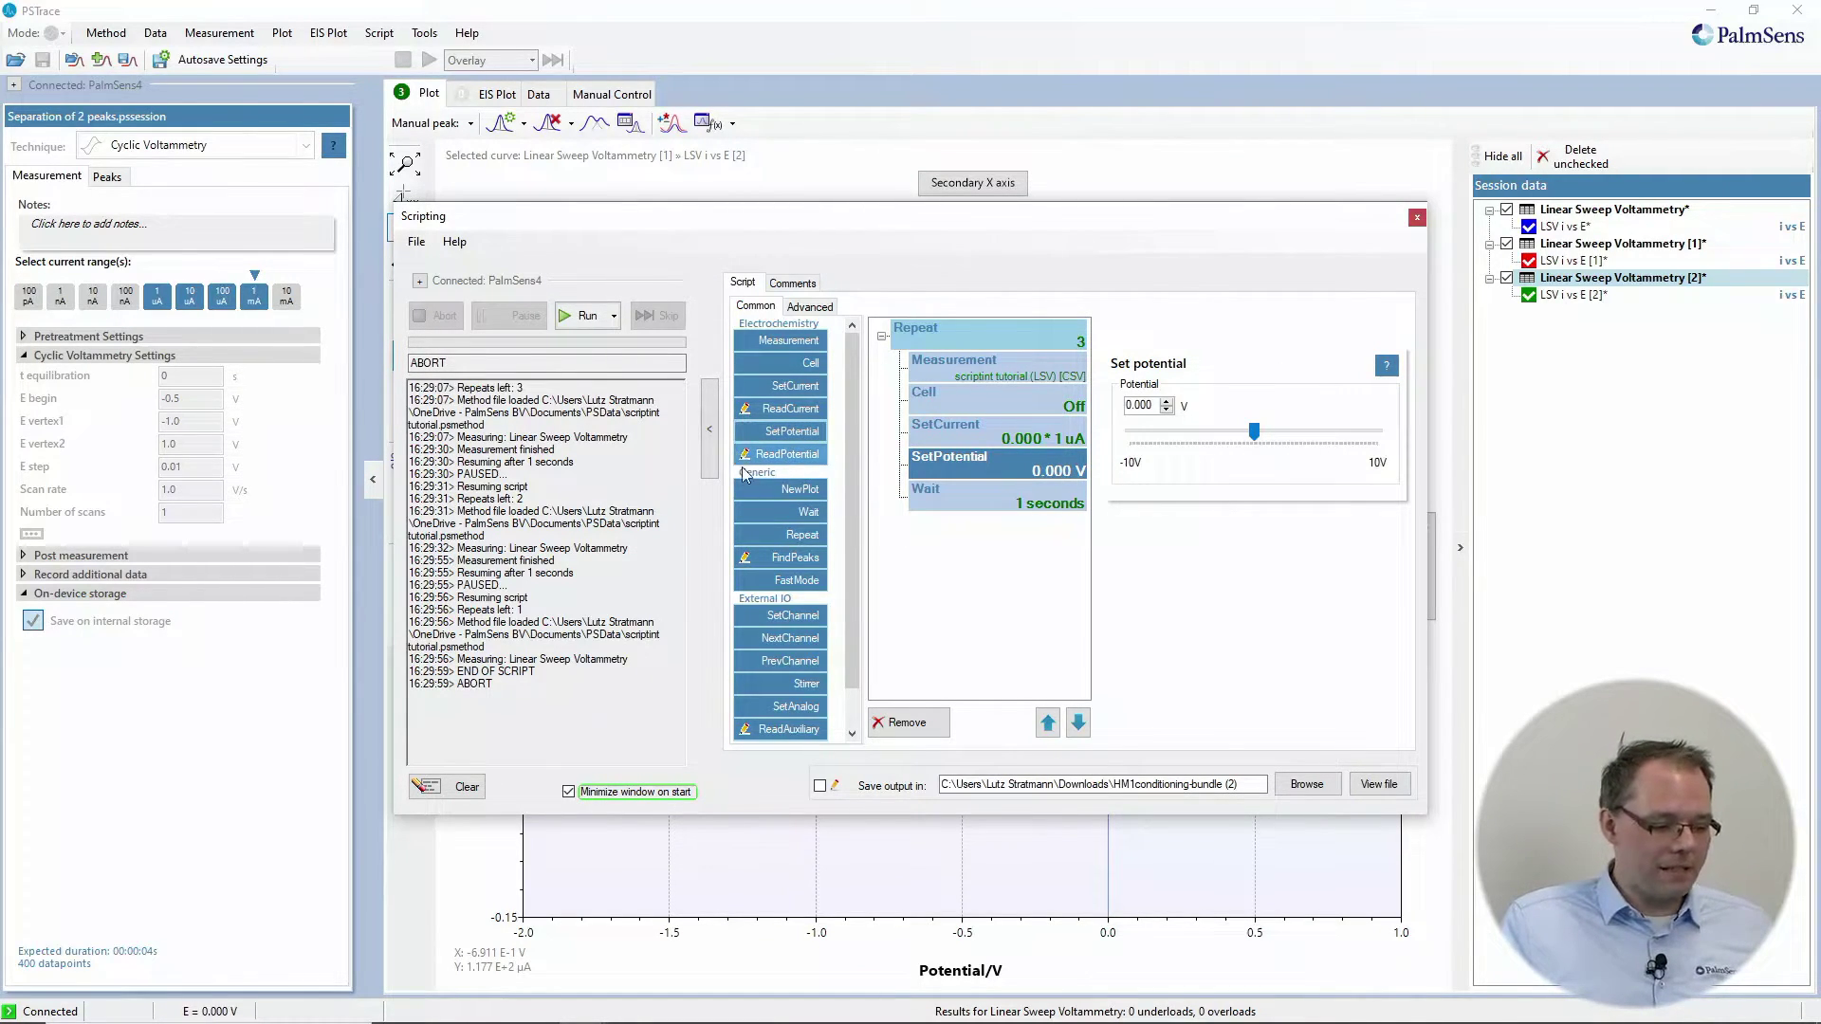
click(818, 787)
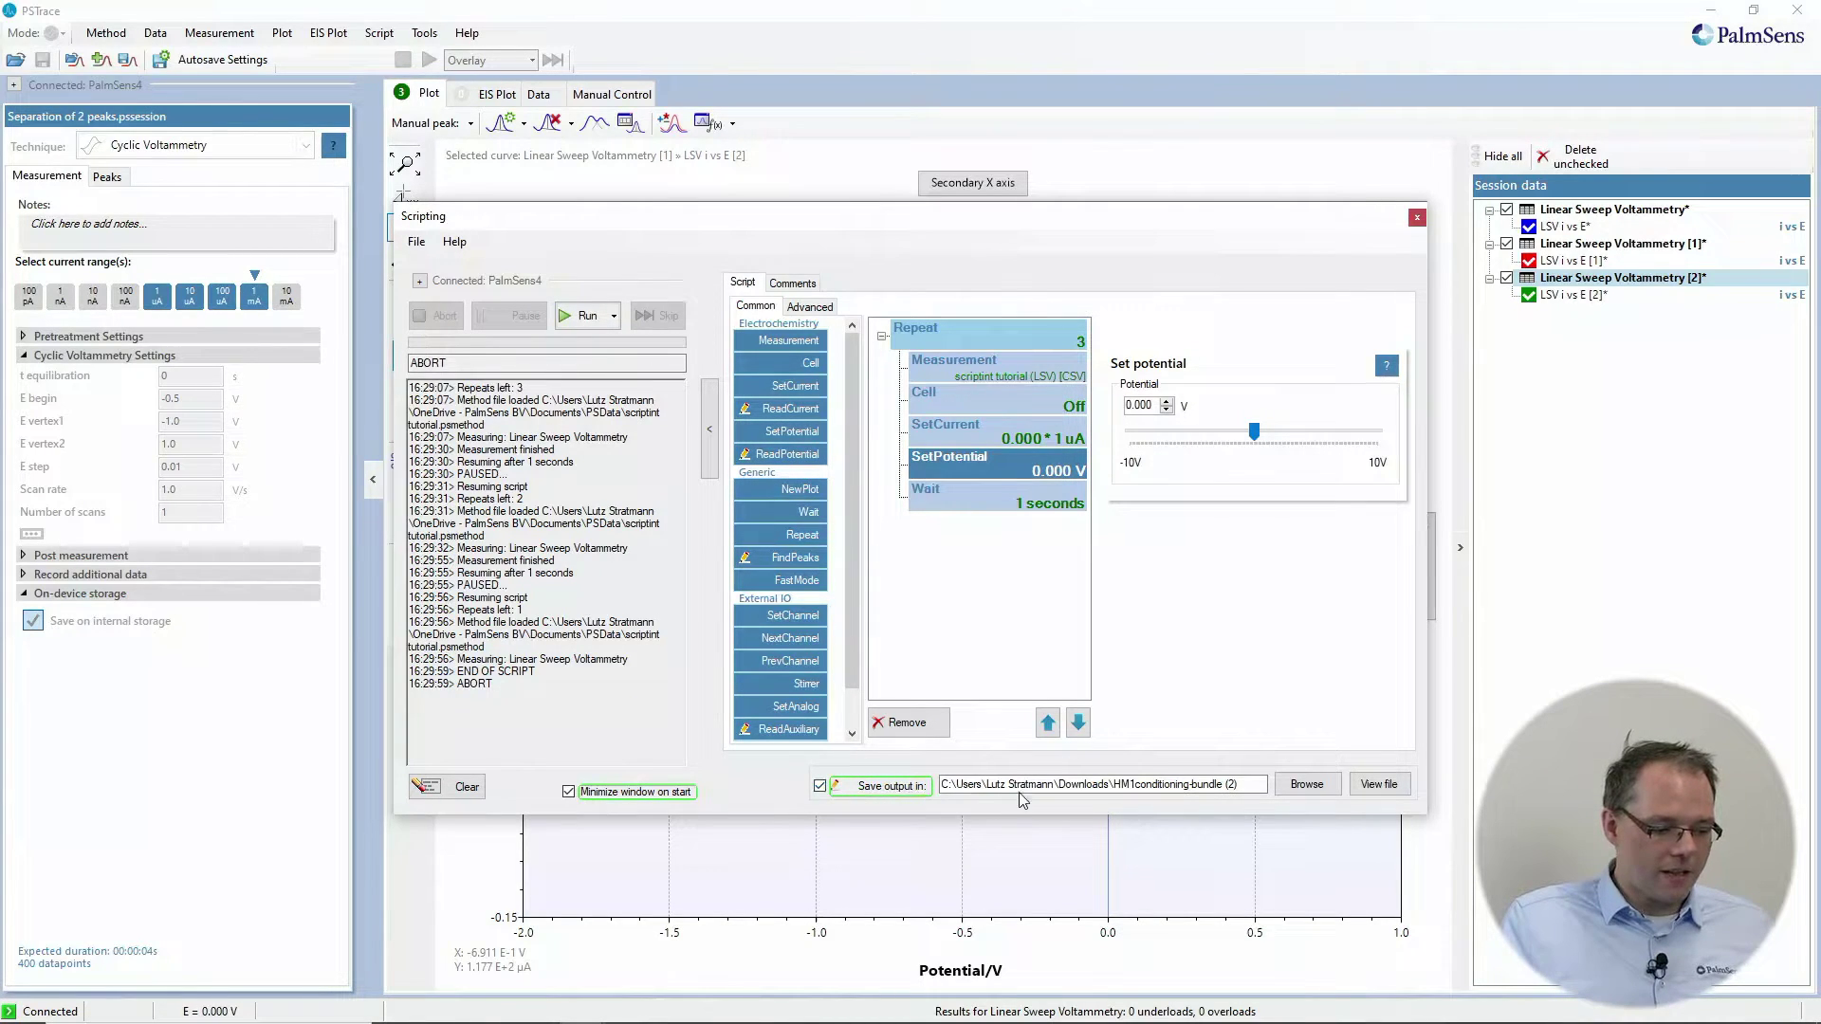
click(820, 788)
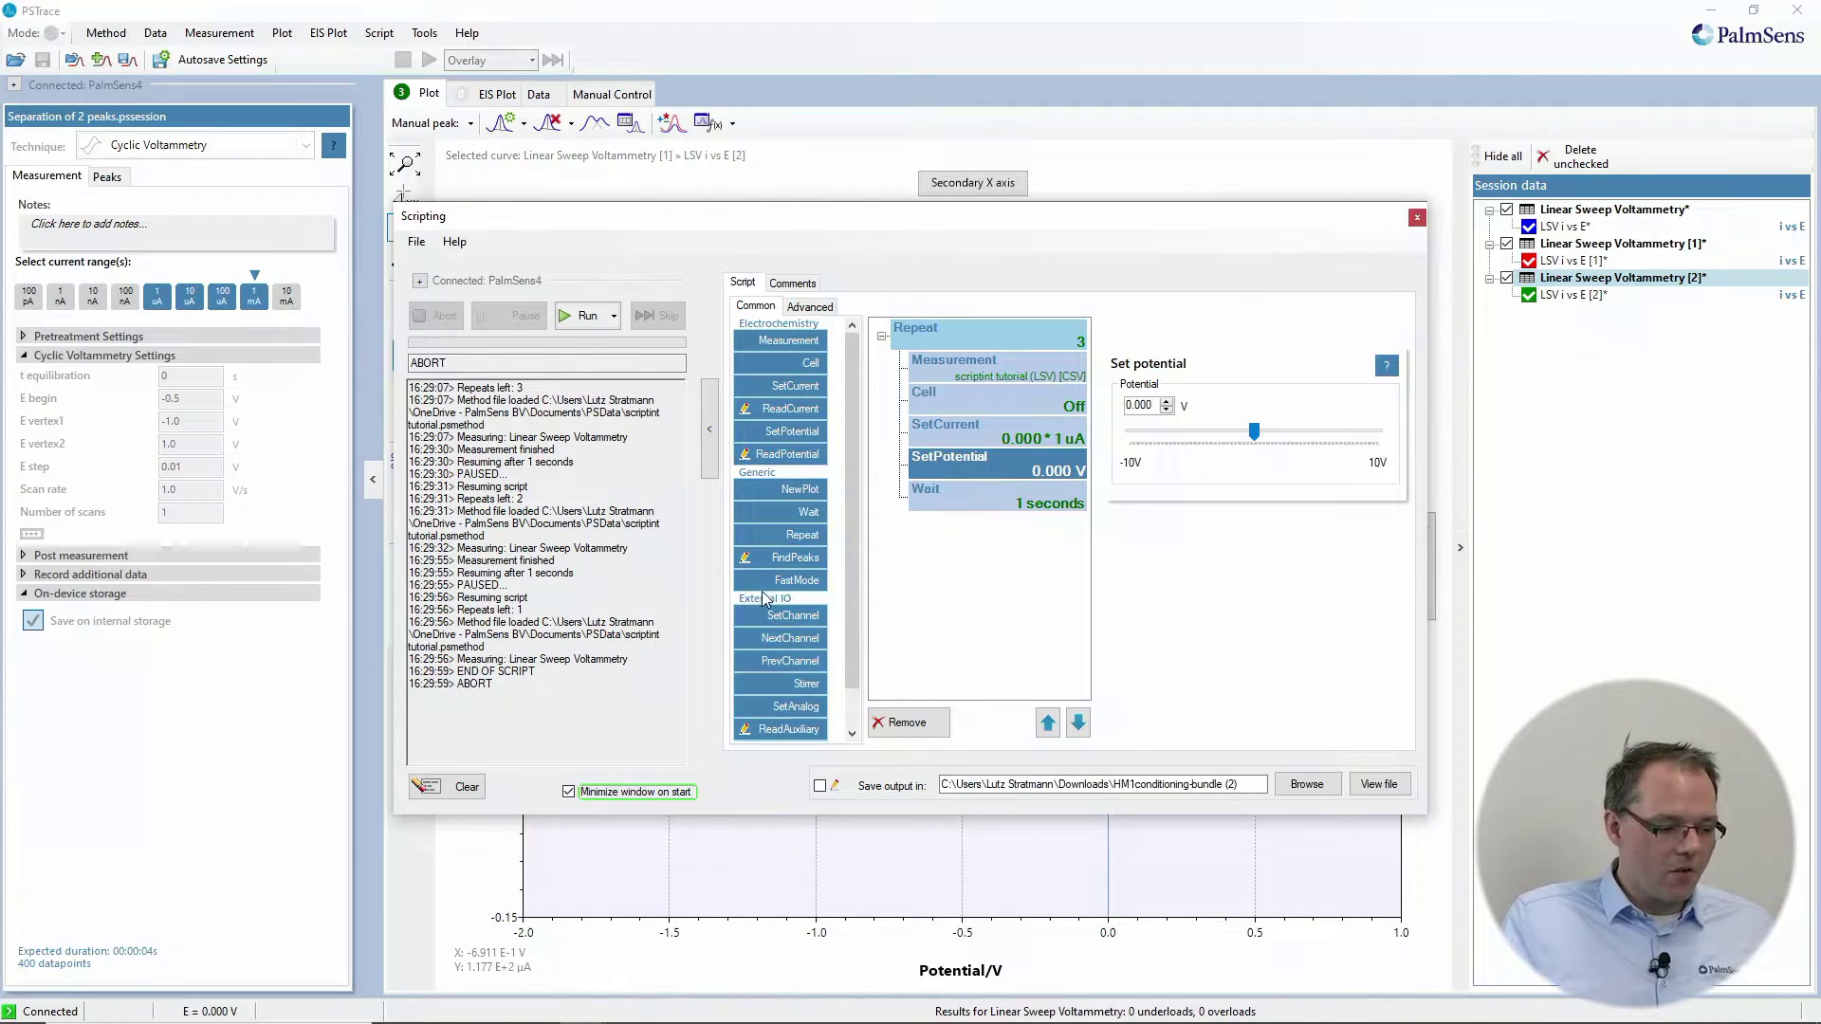
scroll(764, 599, down, 1)
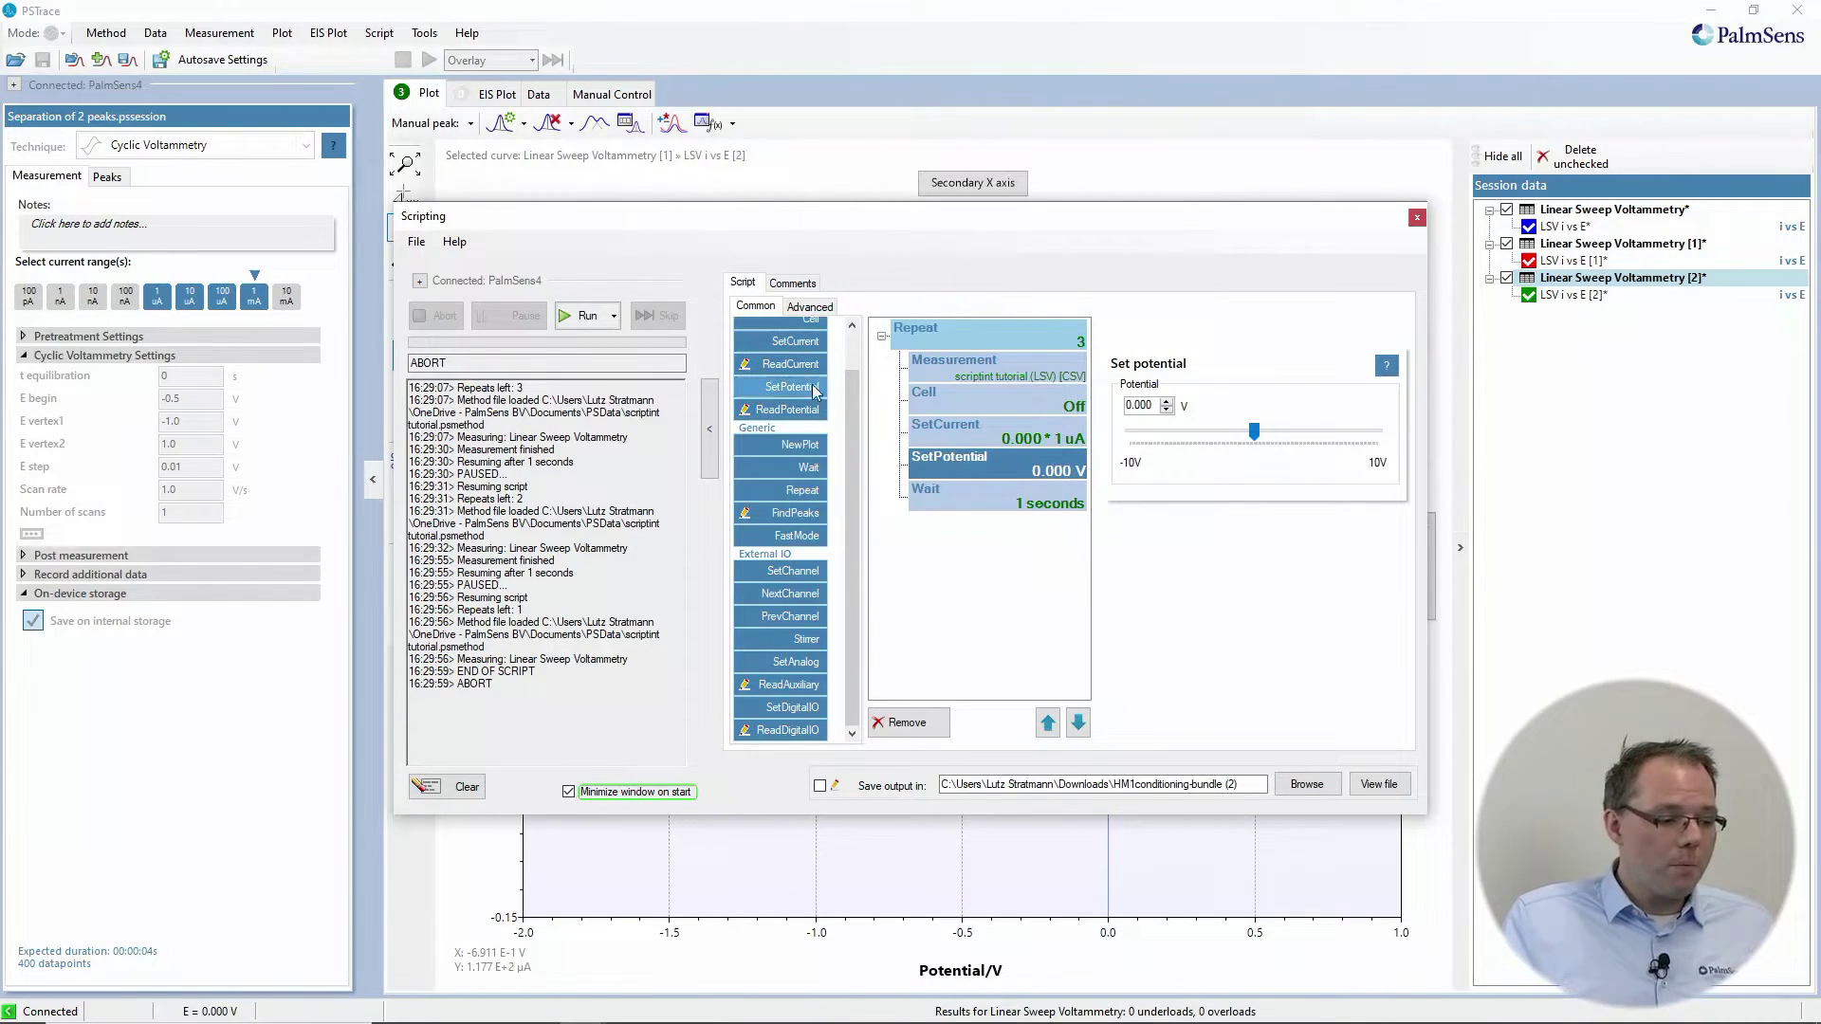
From the Advanced tab, remove the cell-off and other extra steps, leaving only Measurement
click(811, 309)
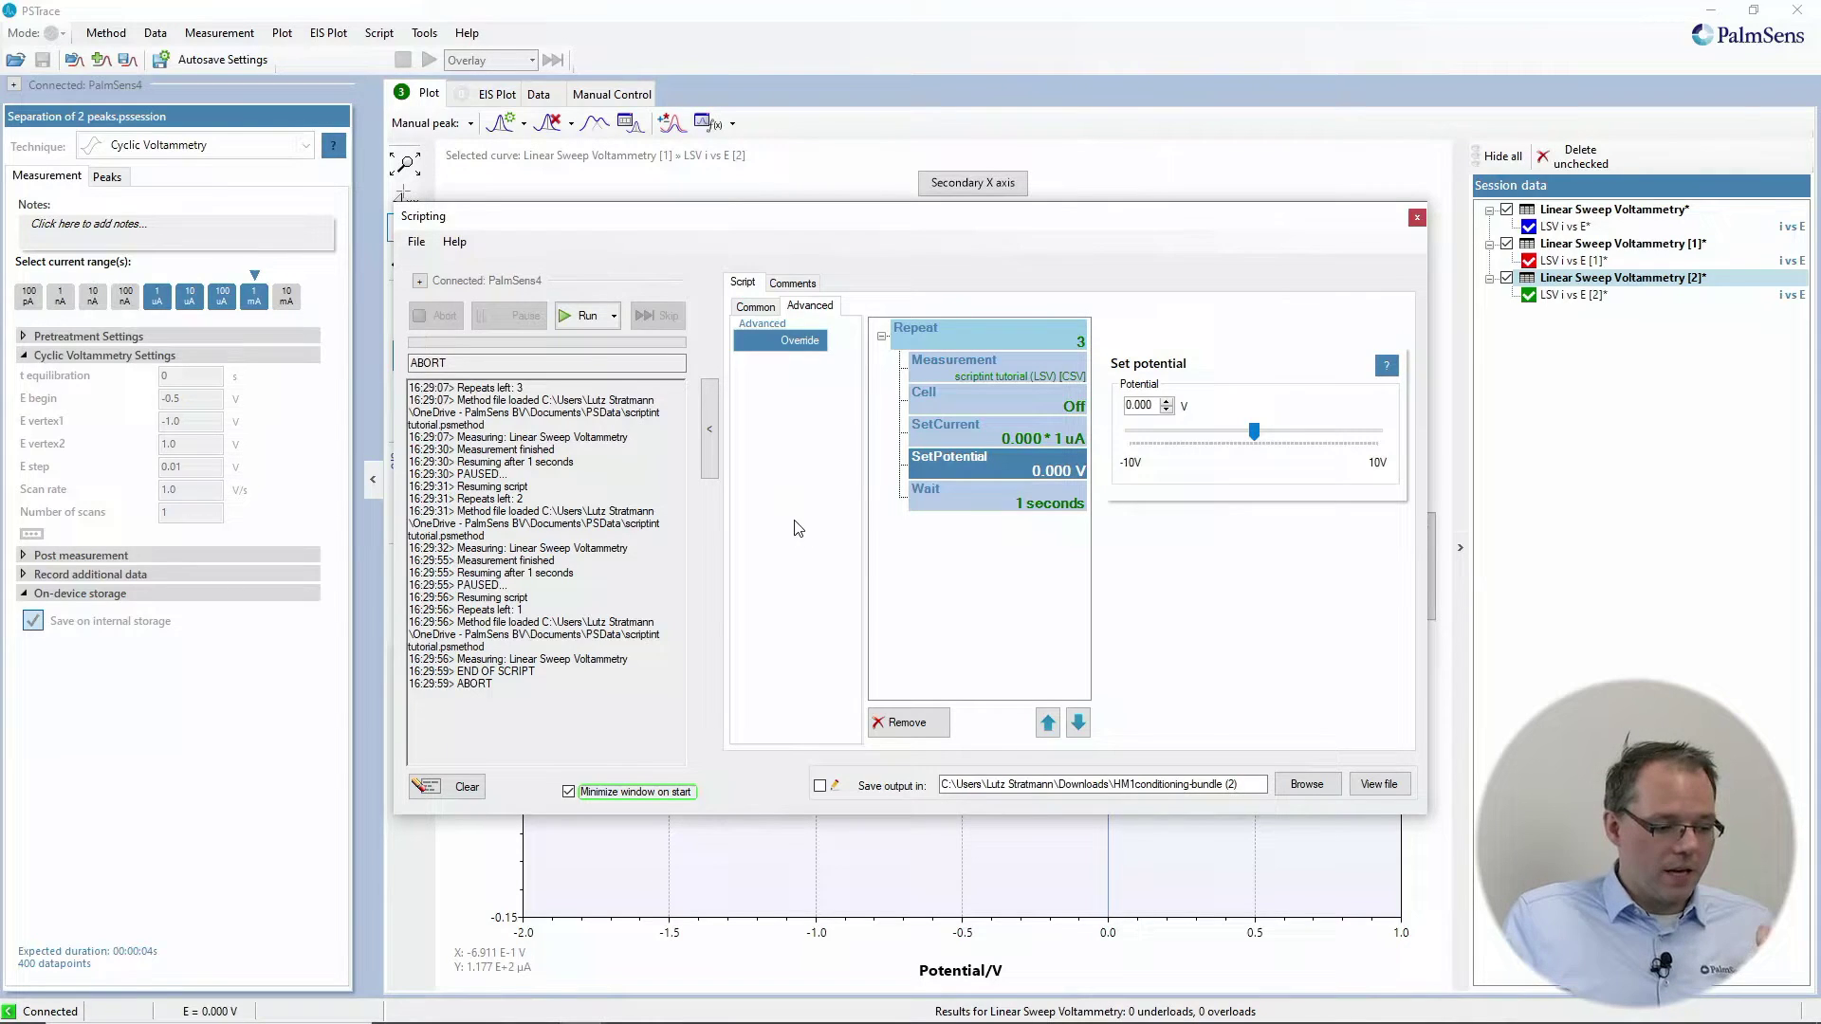
click(981, 410)
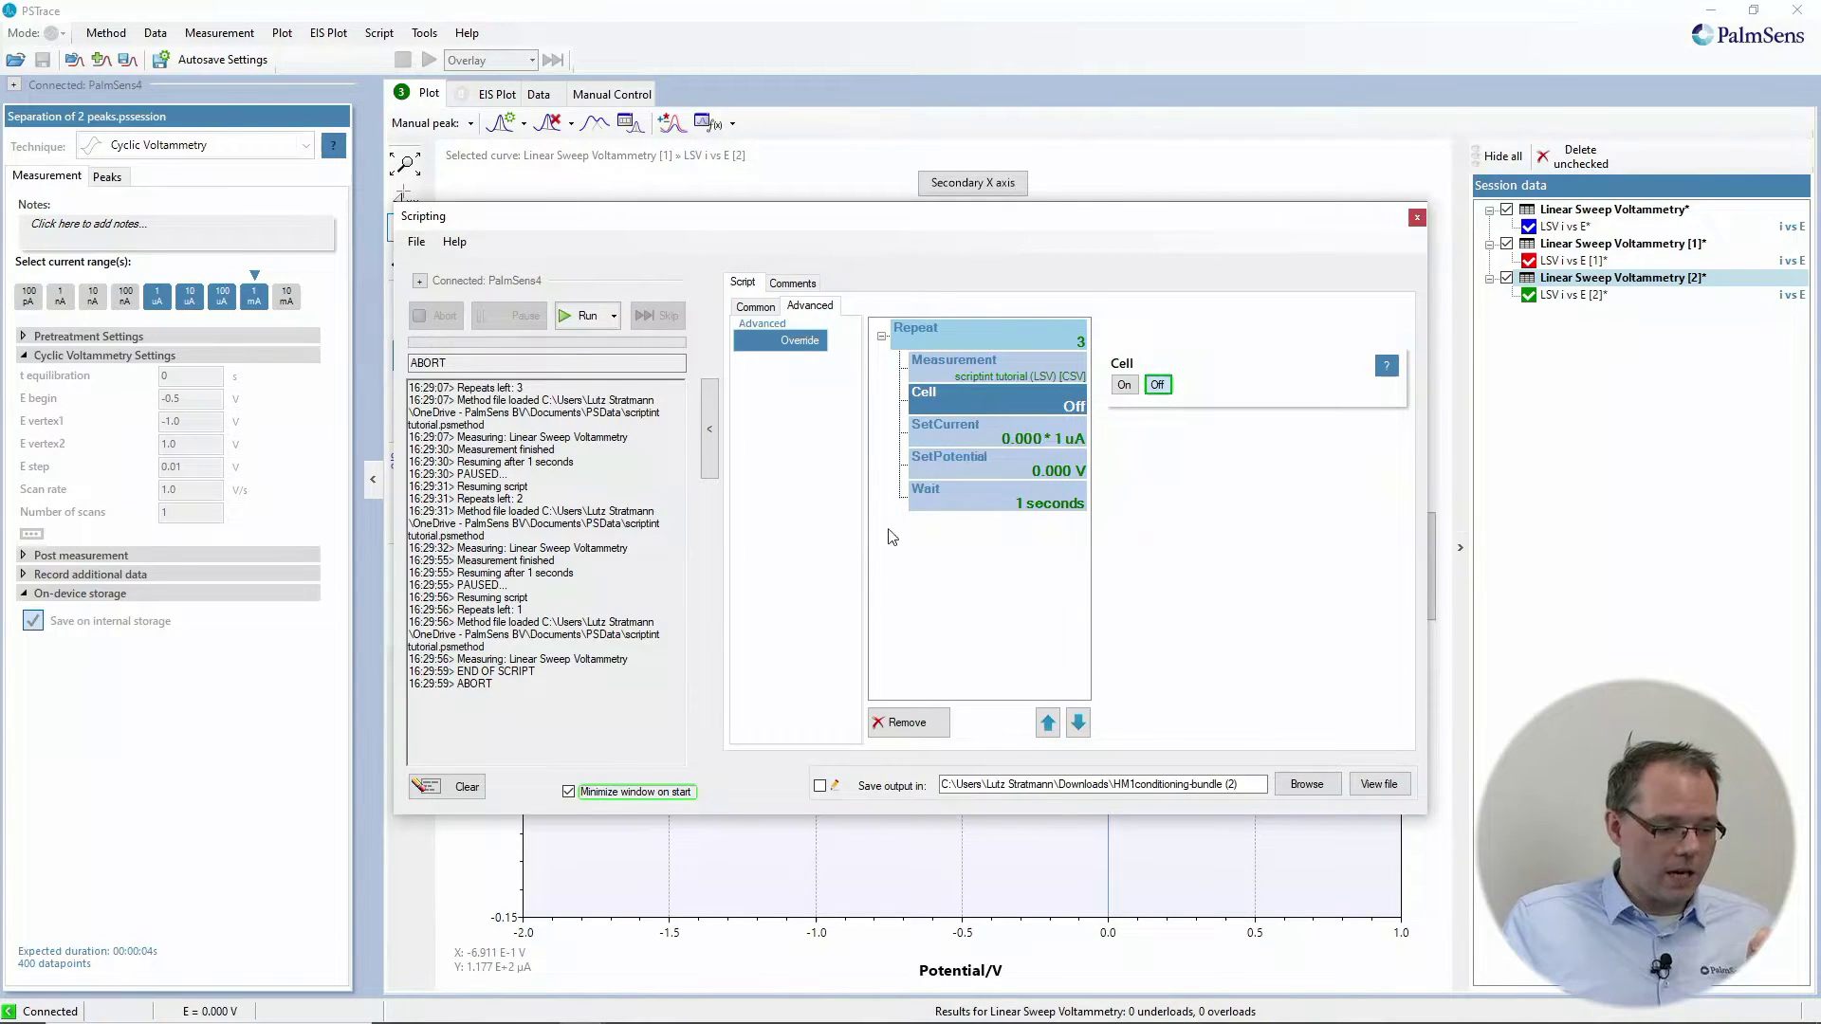
click(911, 724)
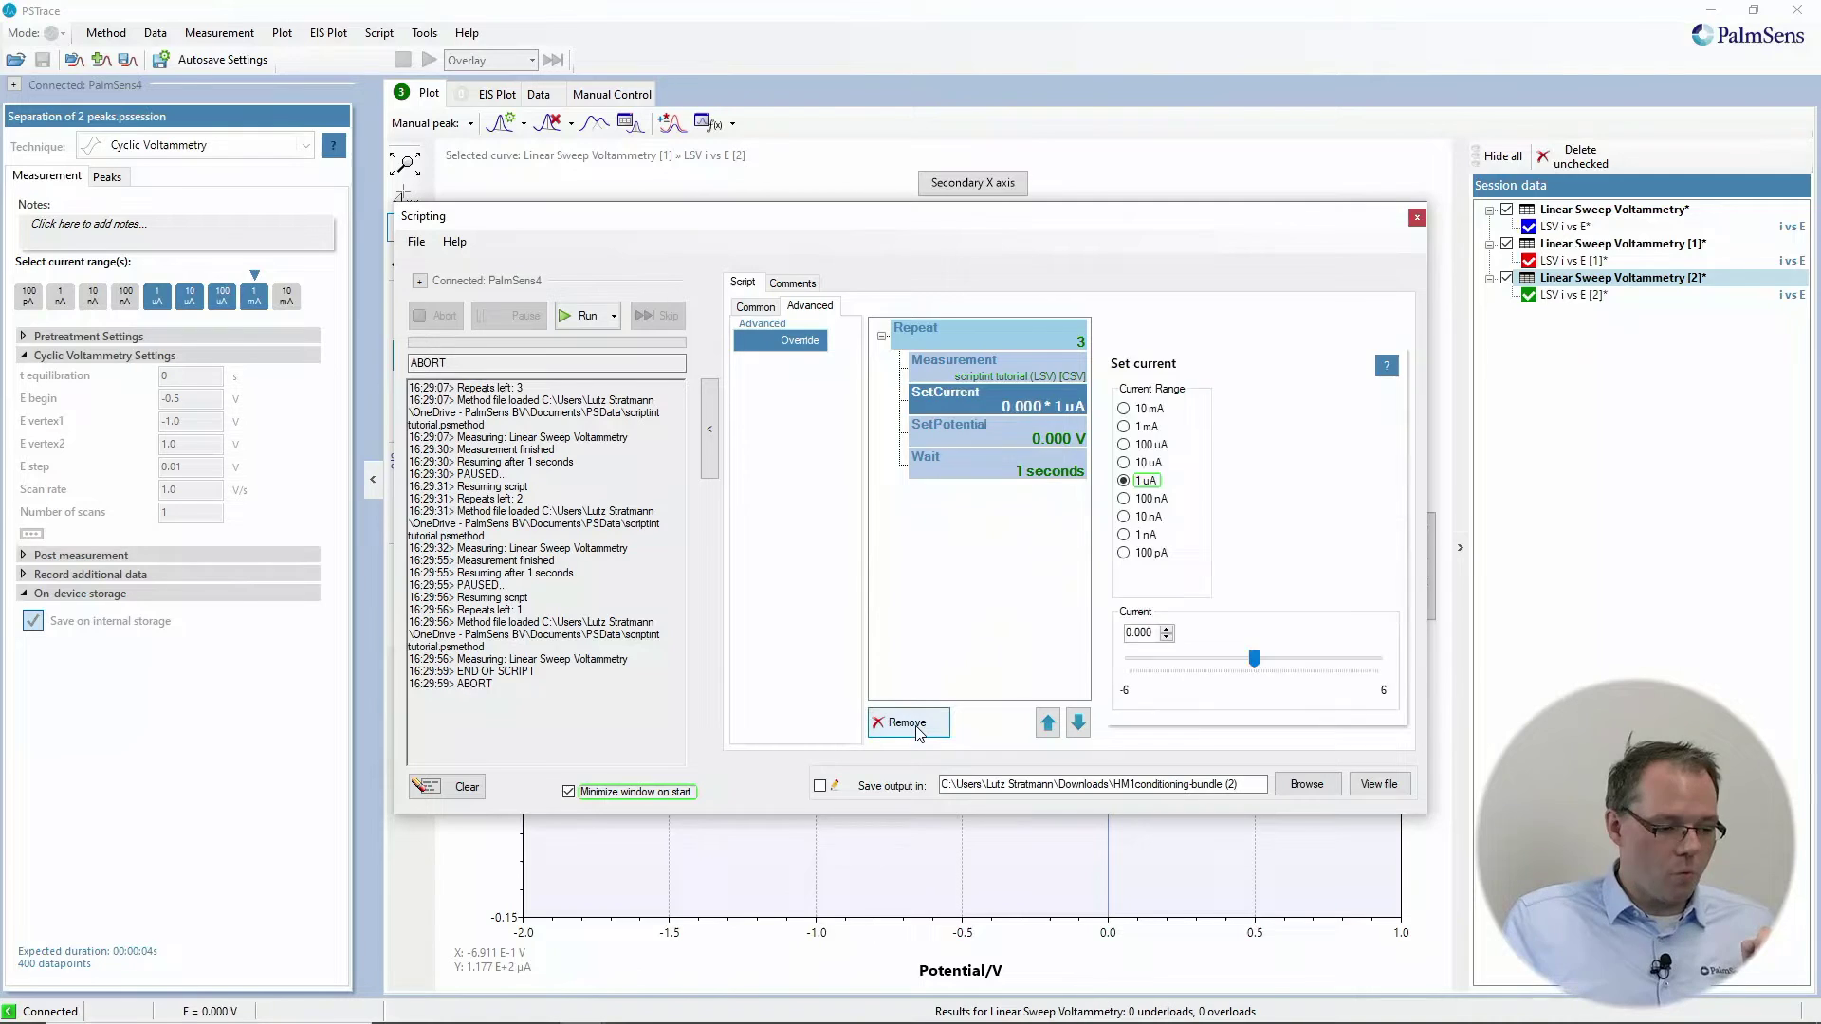
click(916, 725)
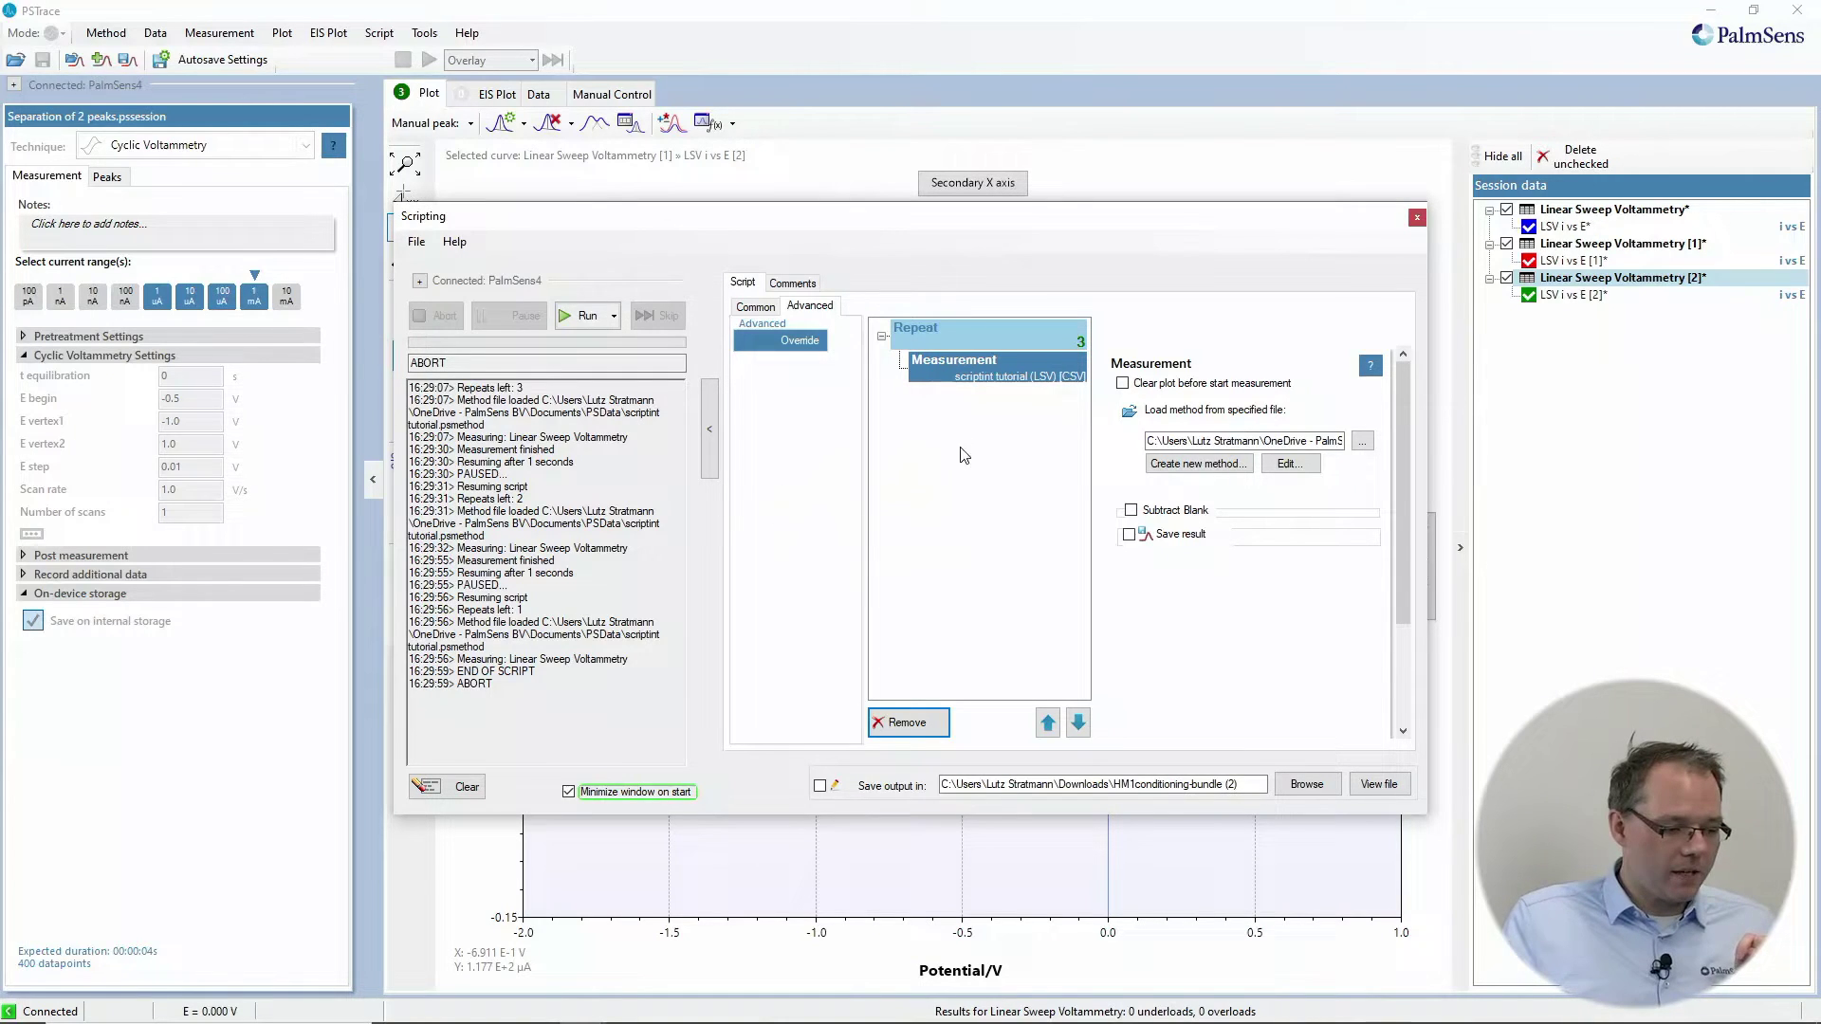
Add two more Measurement steps and load the scriptint tutorial method into one
click(762, 307)
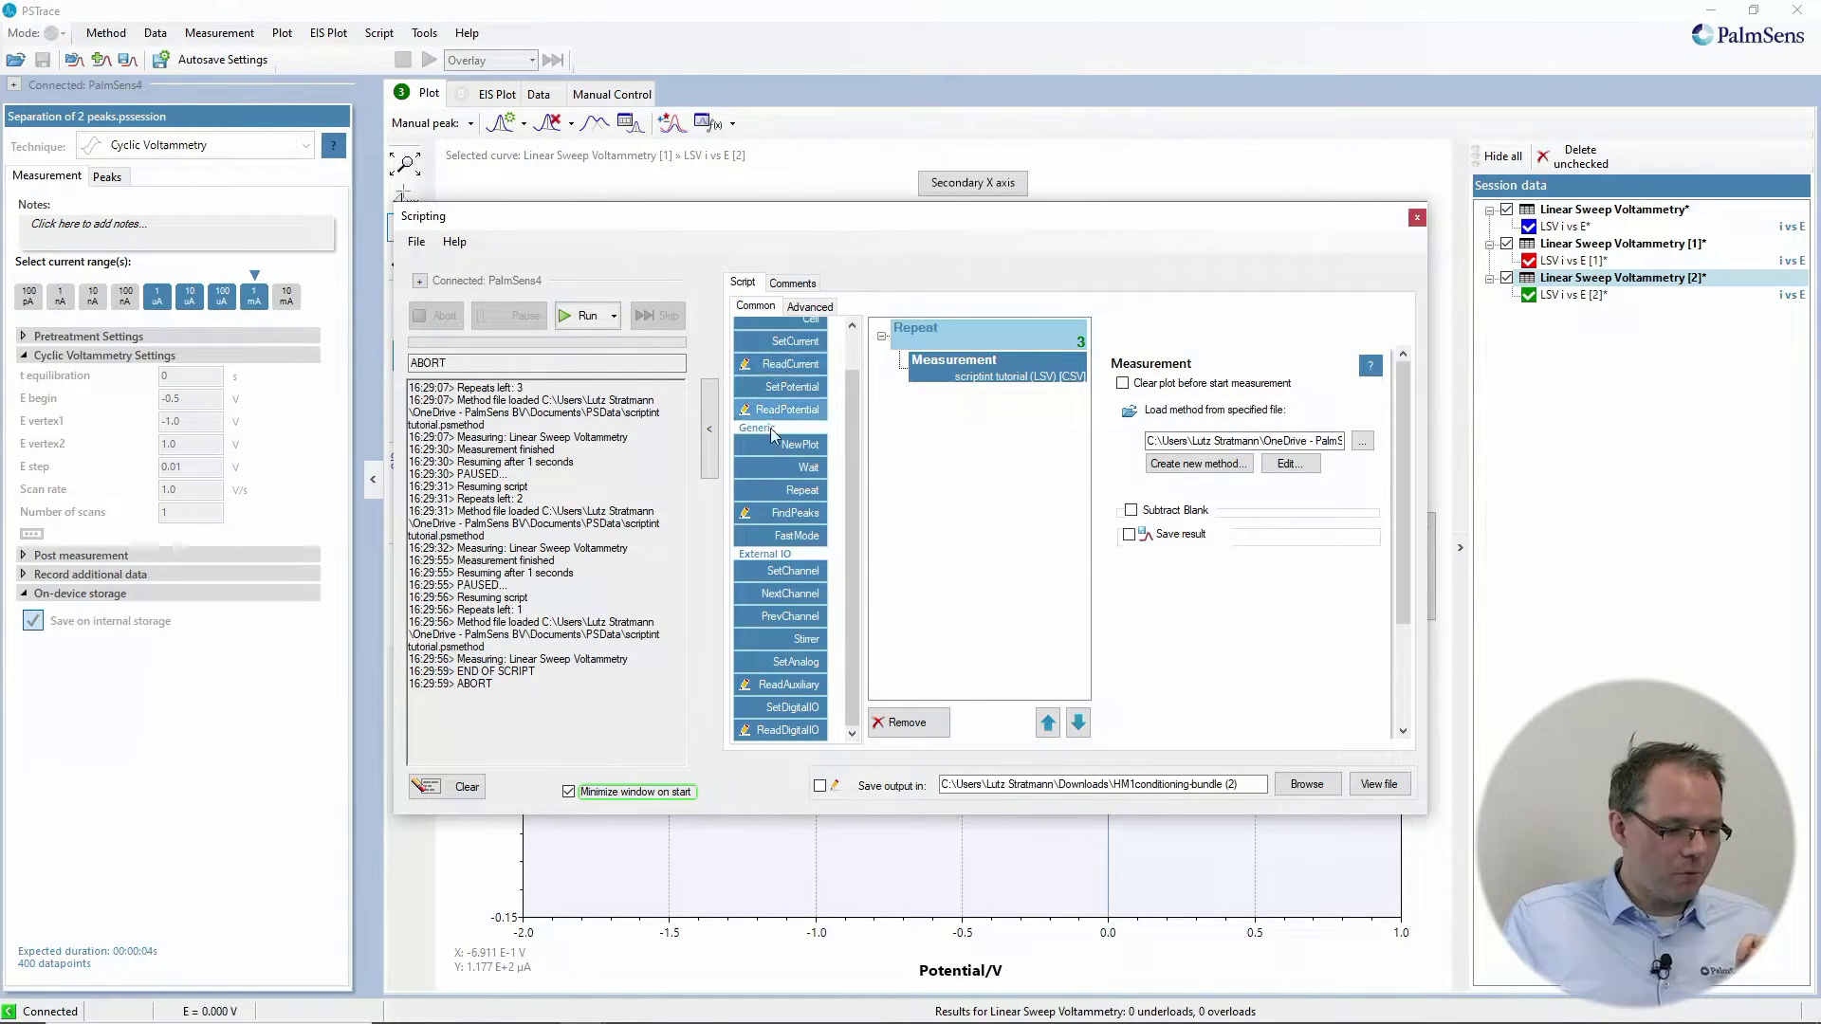
click(767, 338)
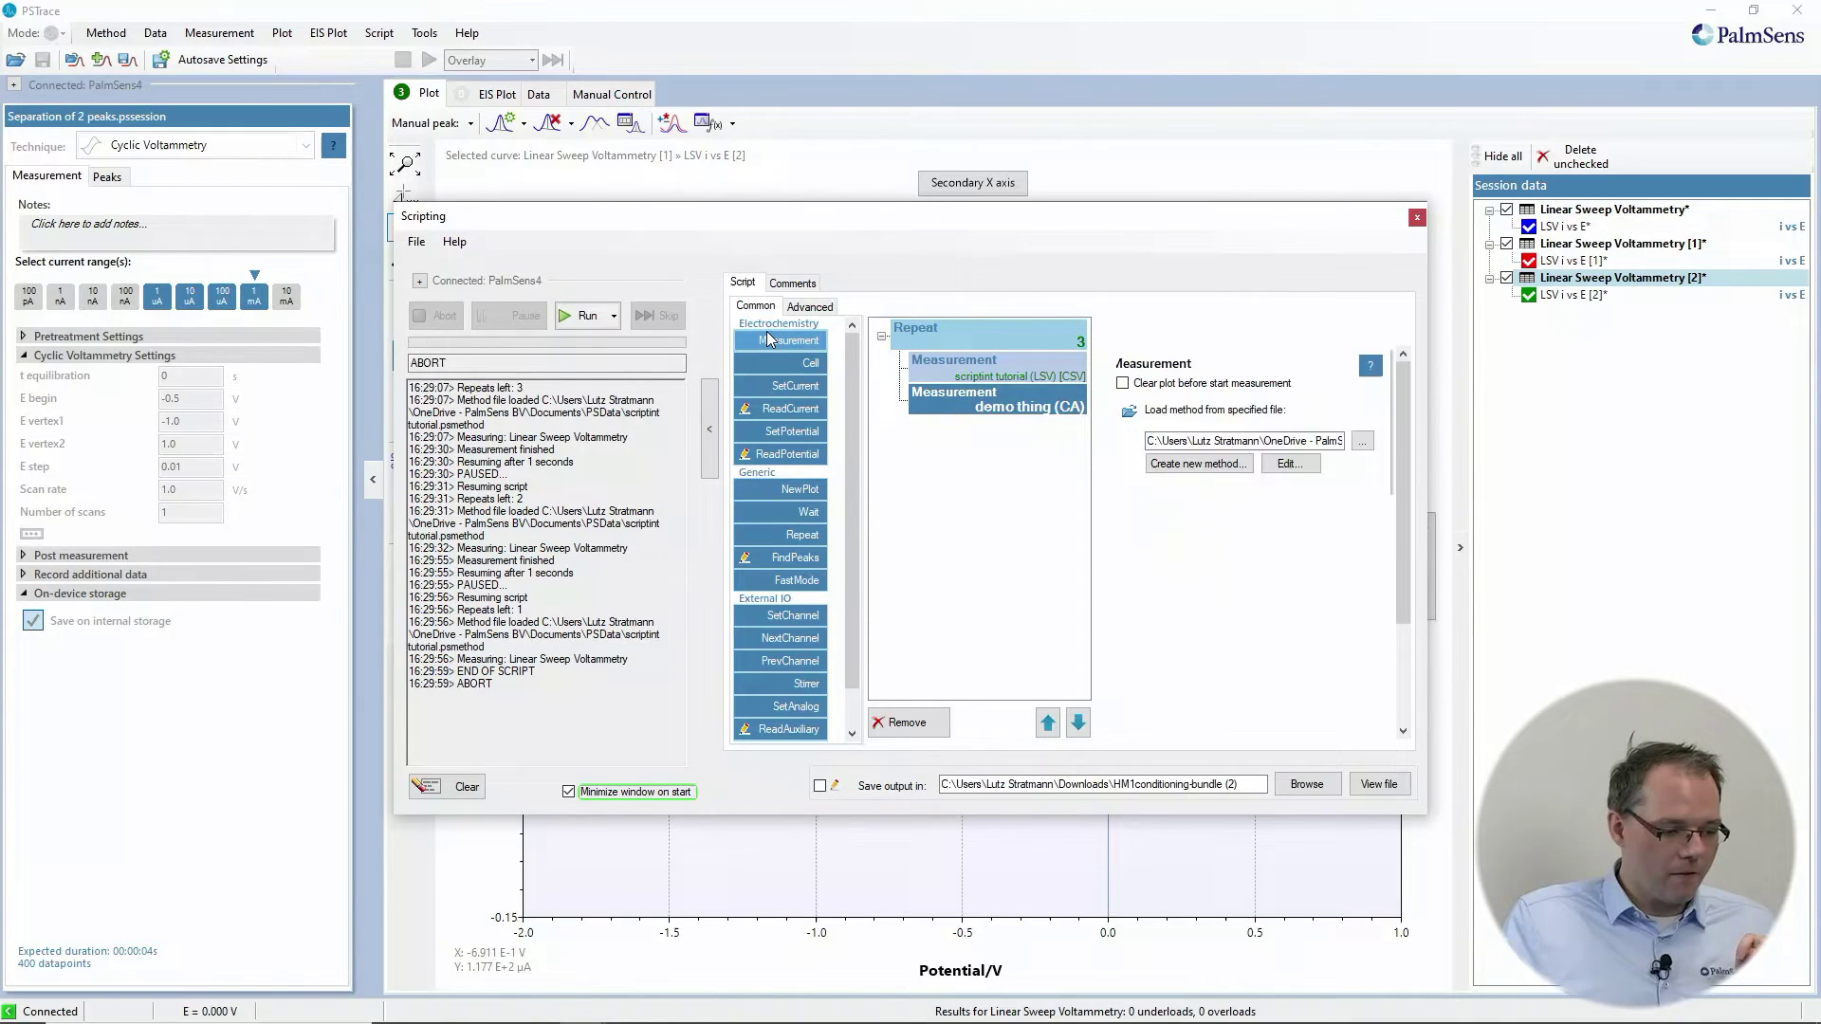
double_click(768, 338)
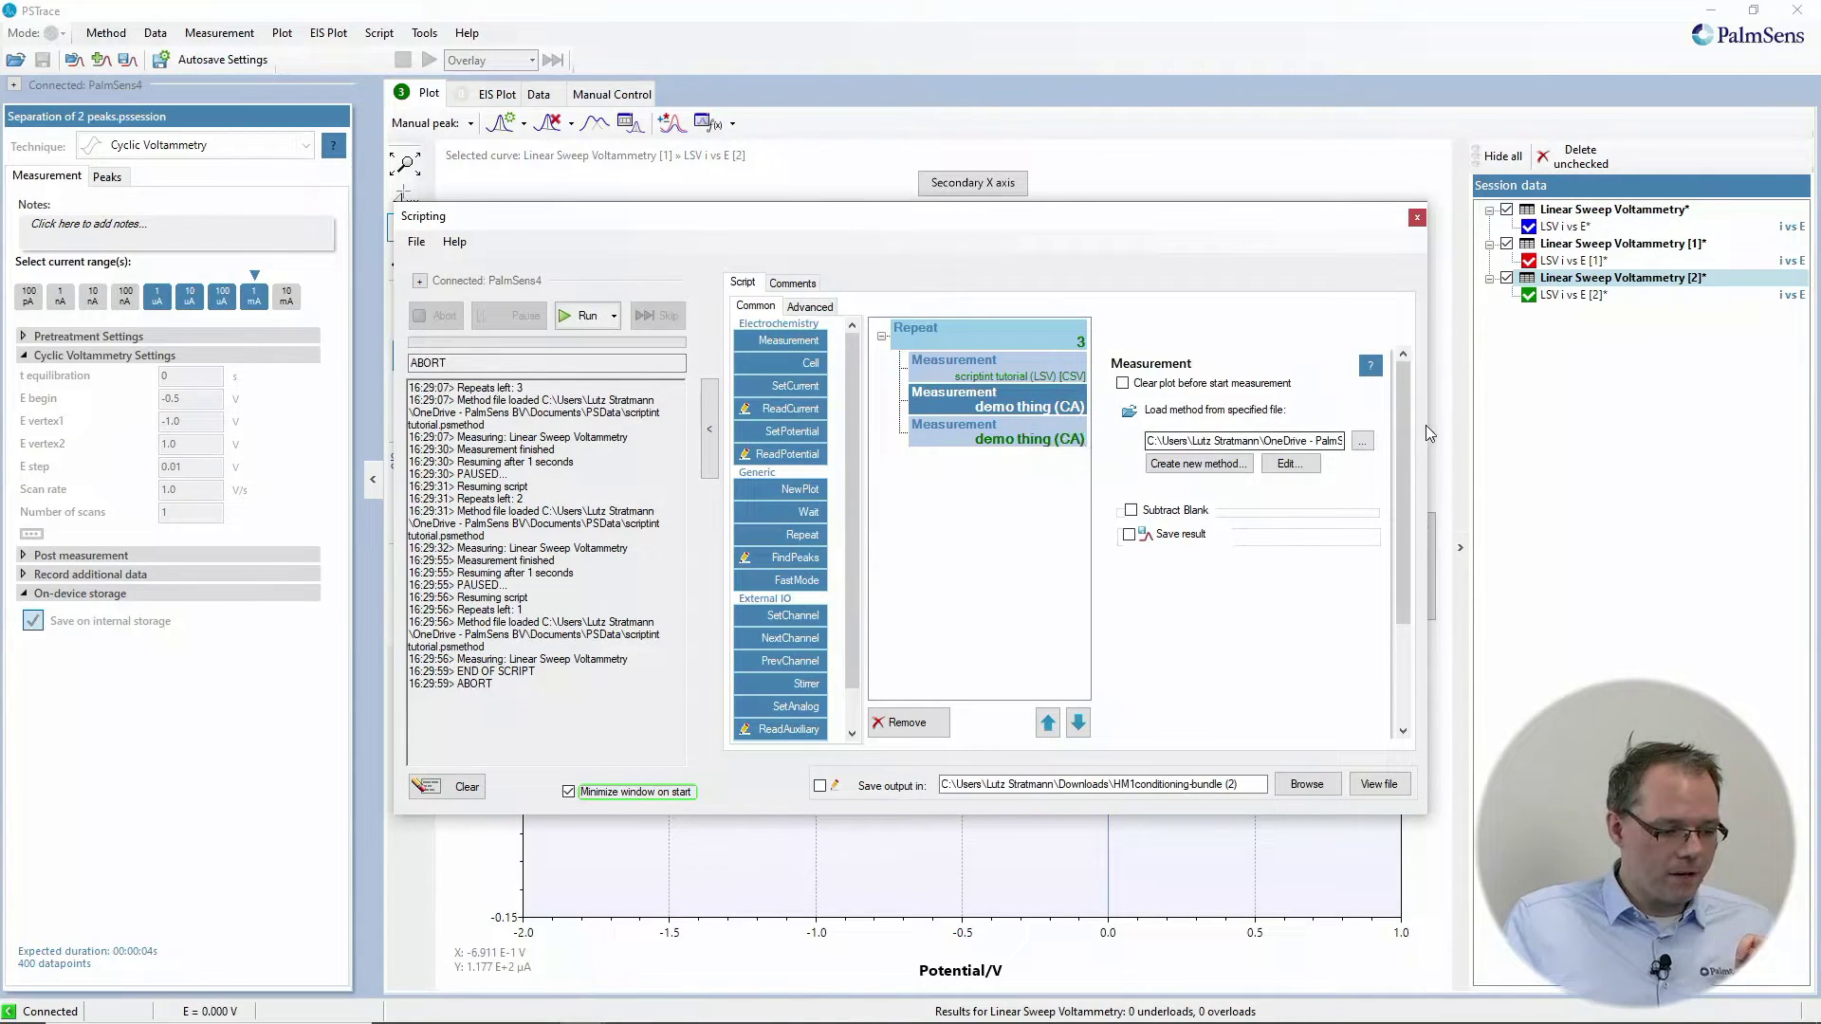
click(1362, 441)
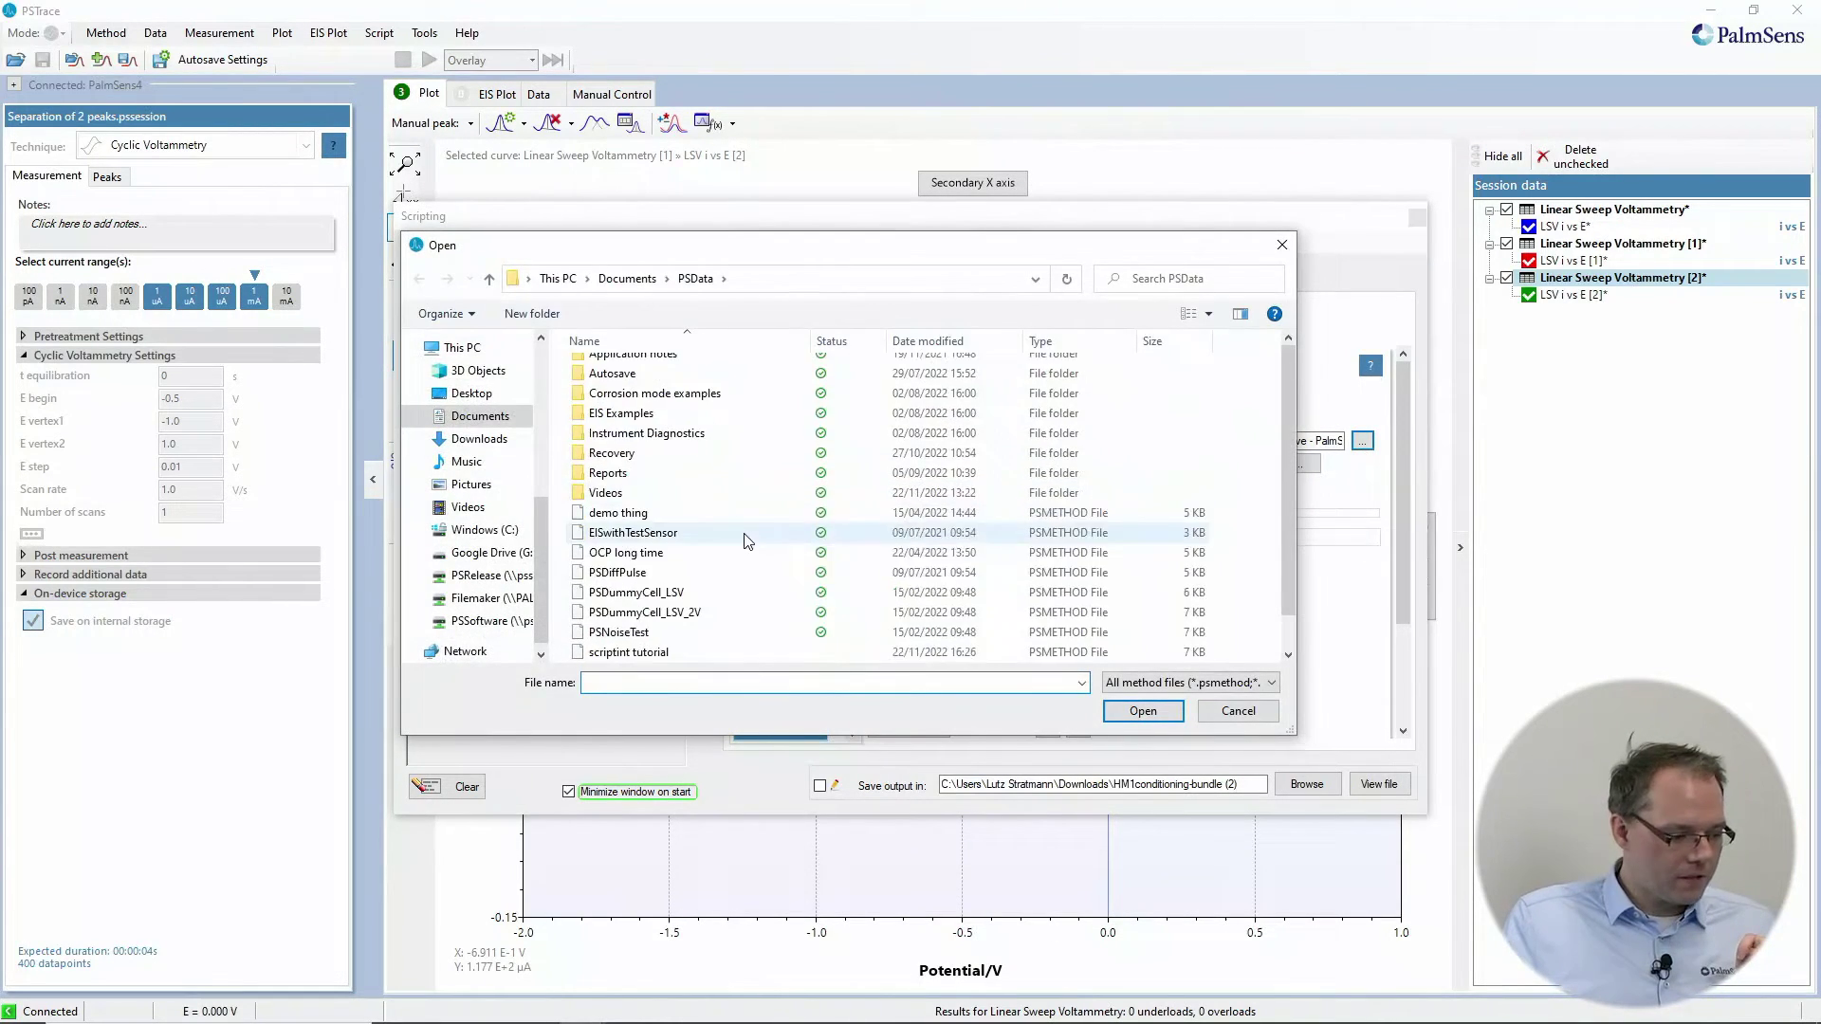
click(691, 651)
click(1150, 714)
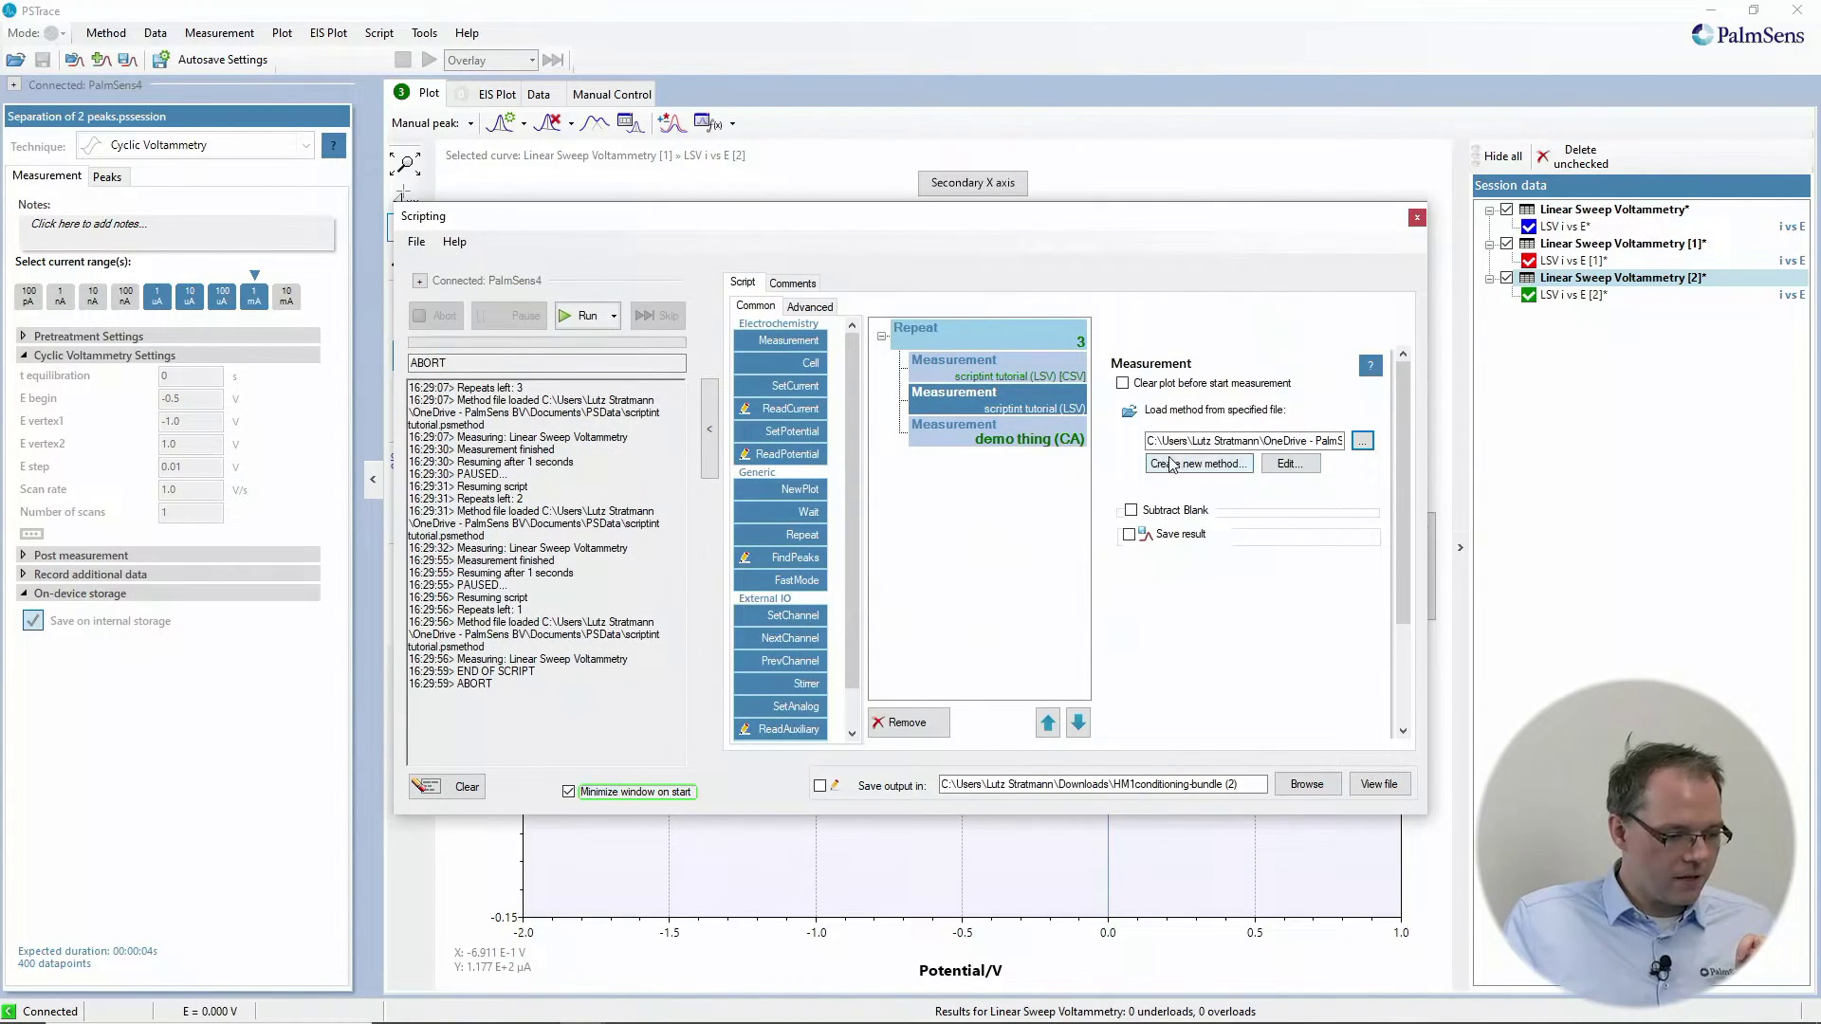
Switch the third measurement to the scriptint tutorial LSV method, then select the second
click(981, 447)
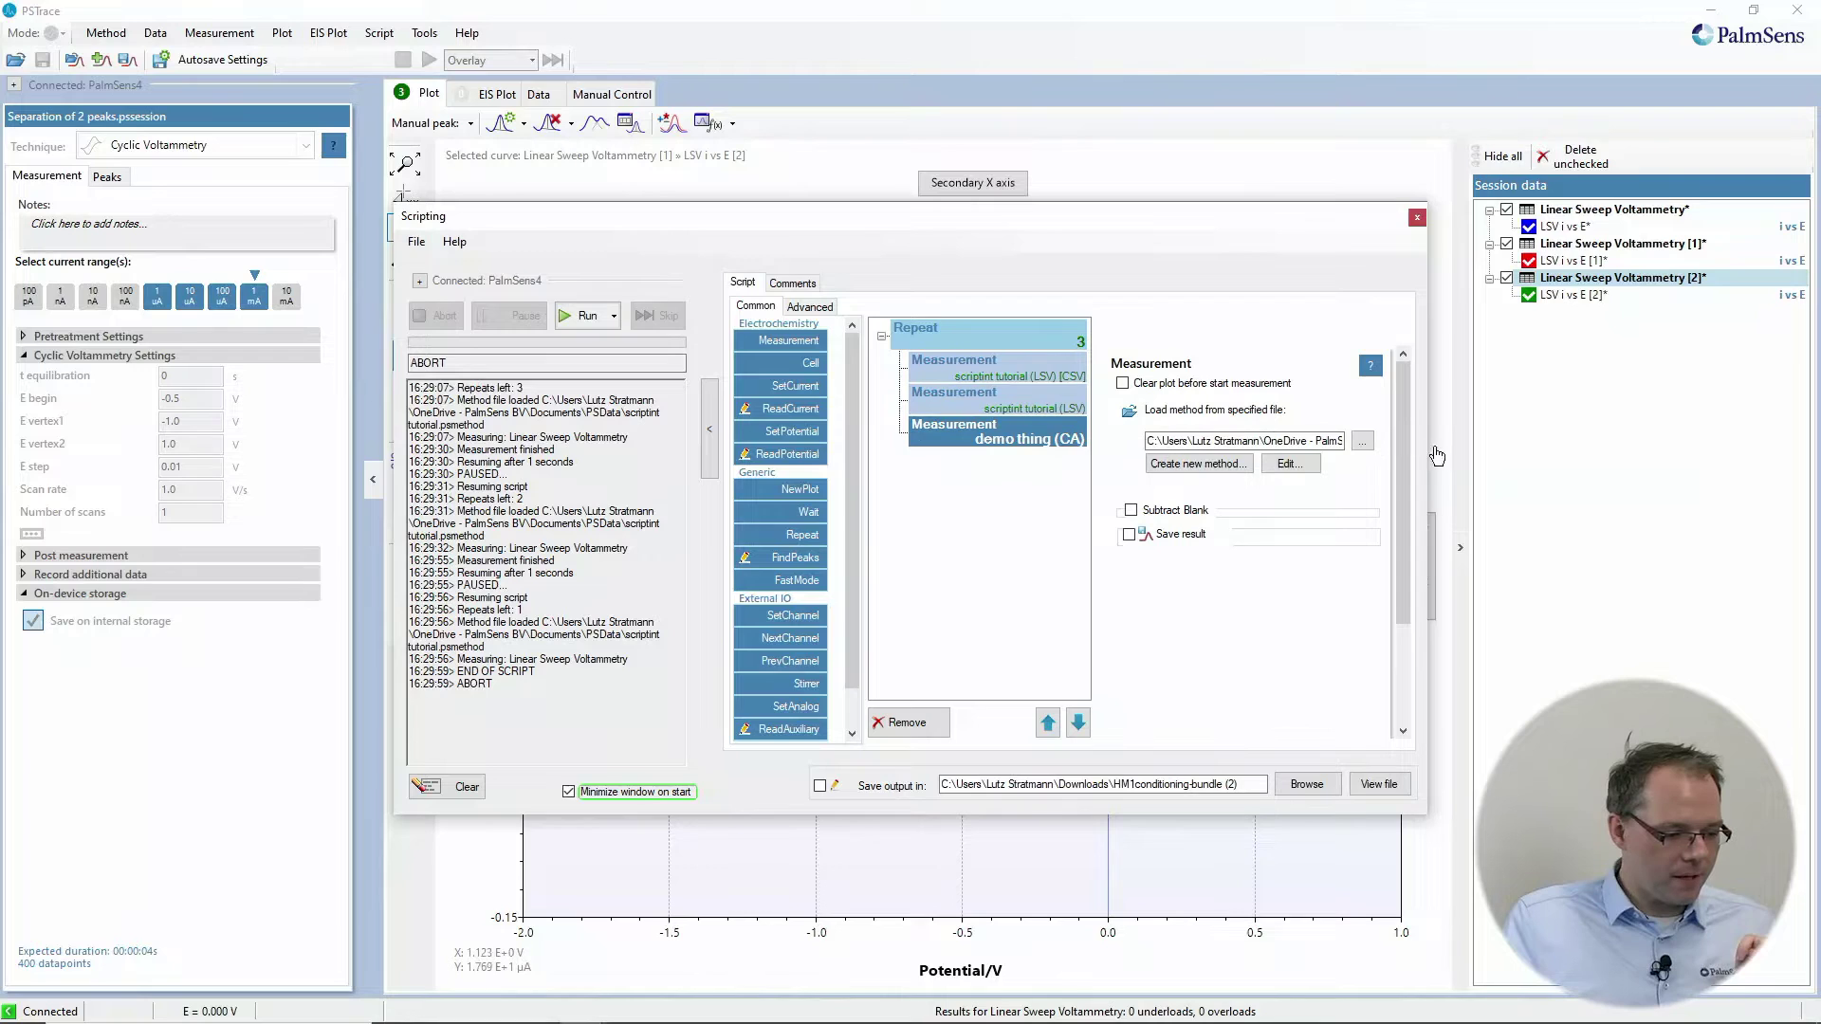
click(1361, 439)
scroll(636, 634, down, 1)
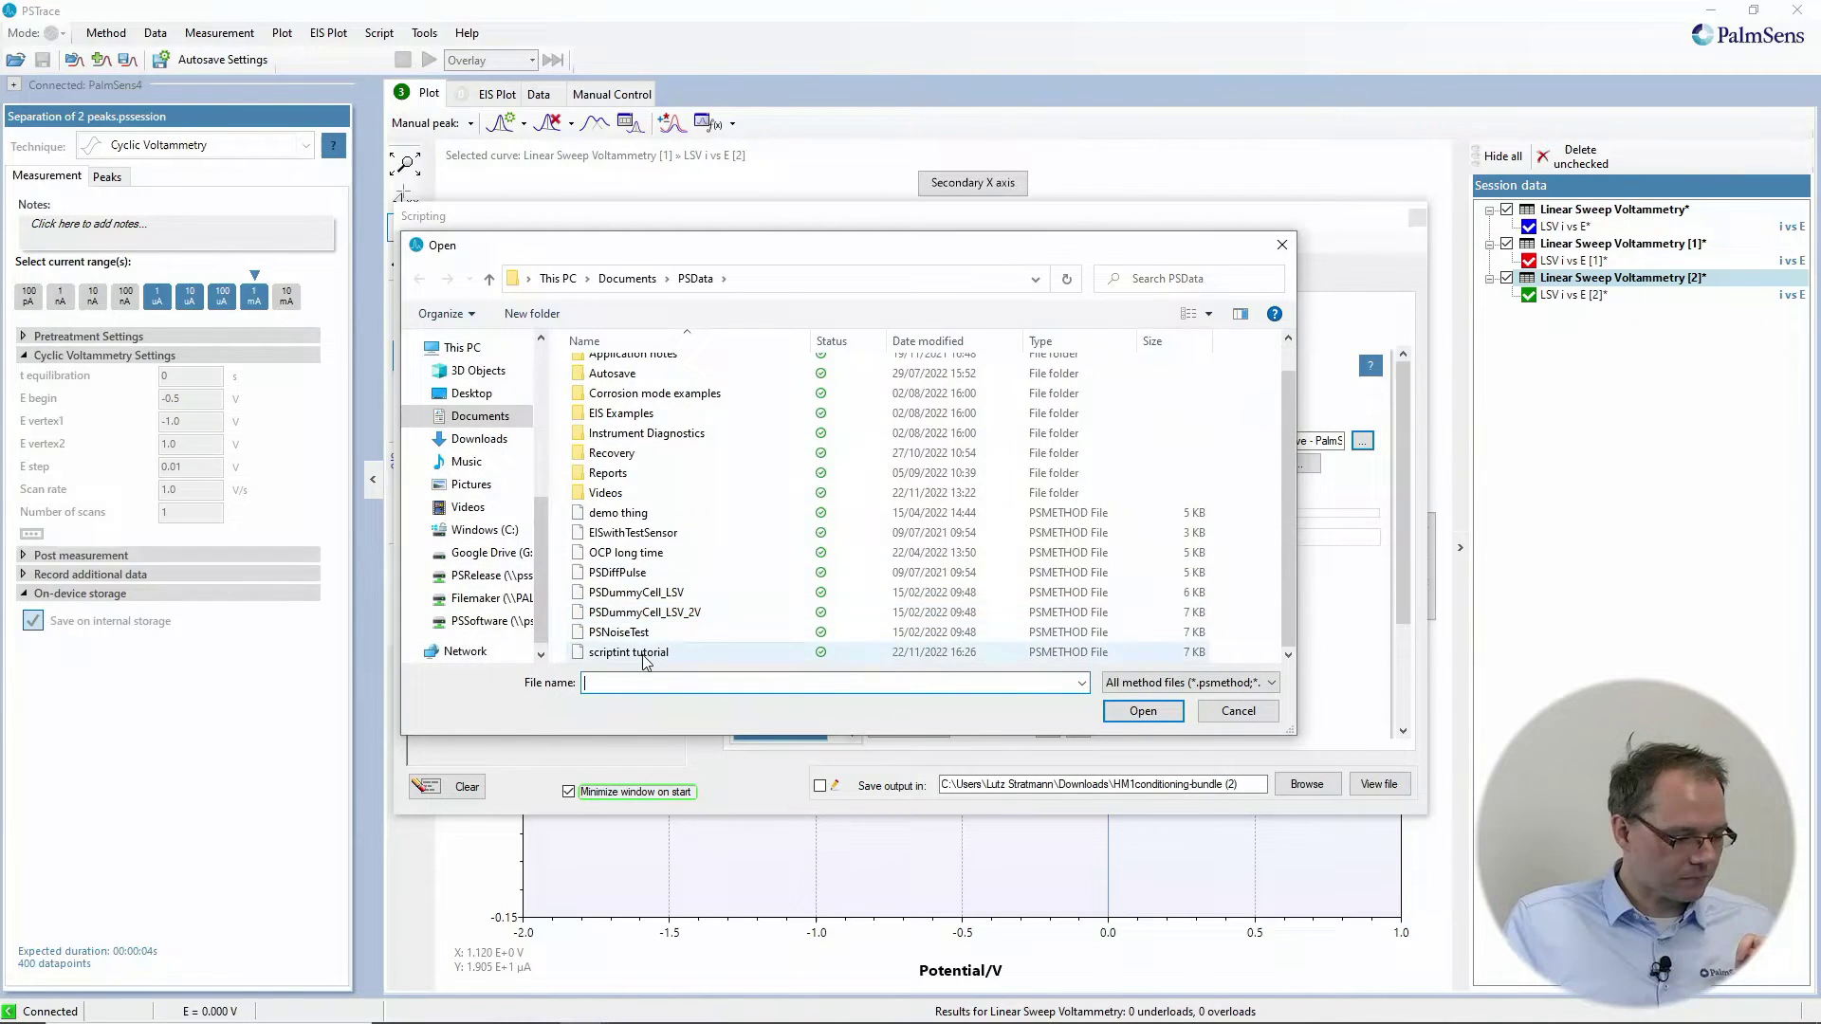
click(770, 651)
click(1150, 717)
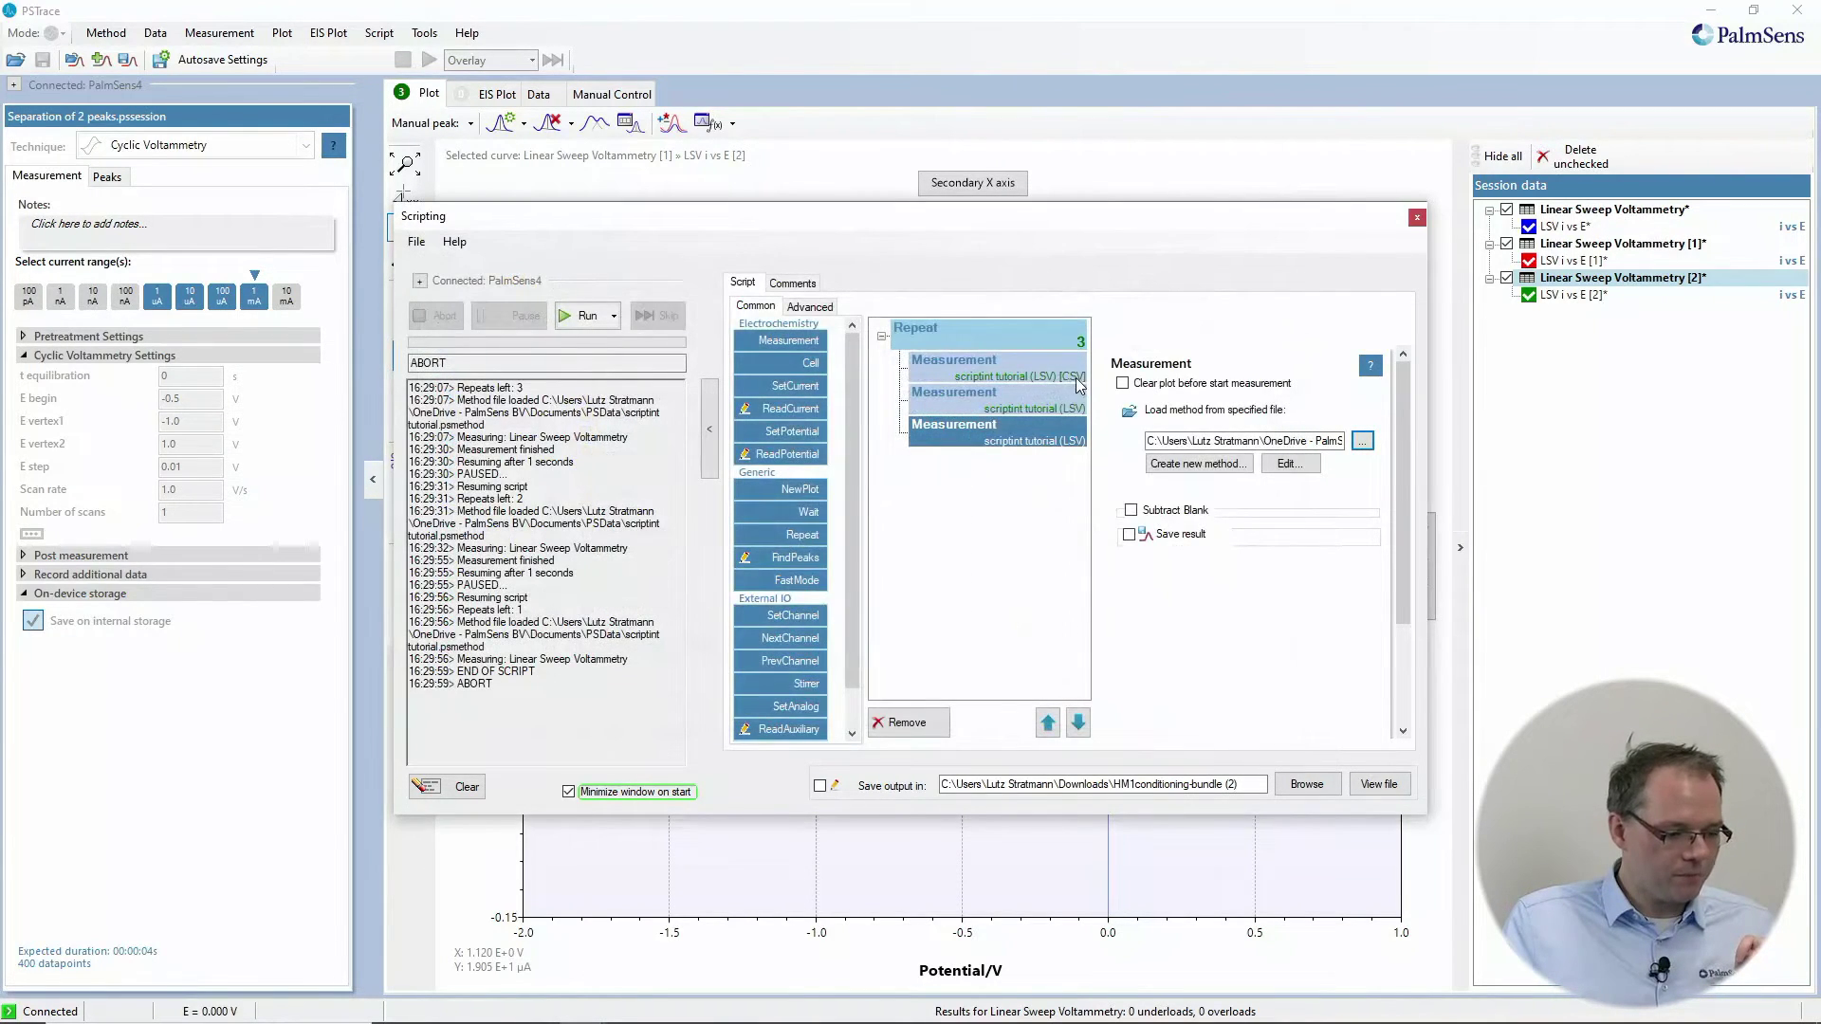
click(960, 401)
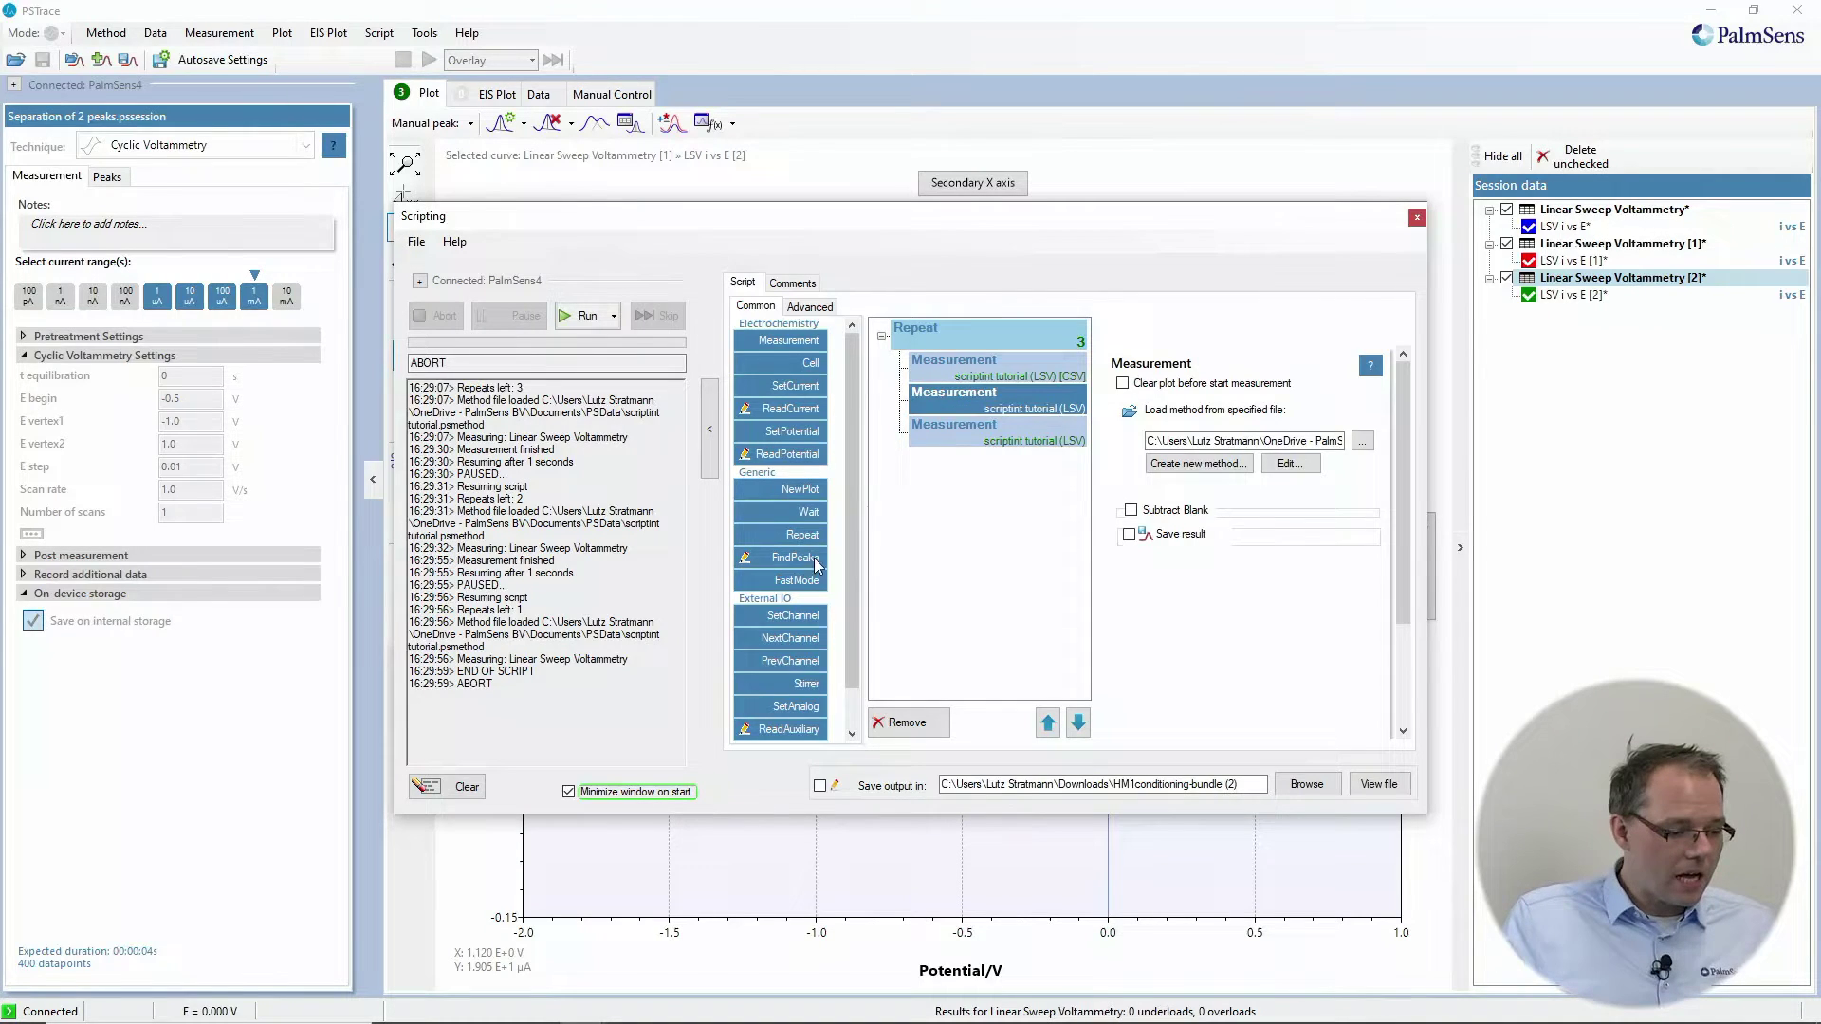
click(810, 305)
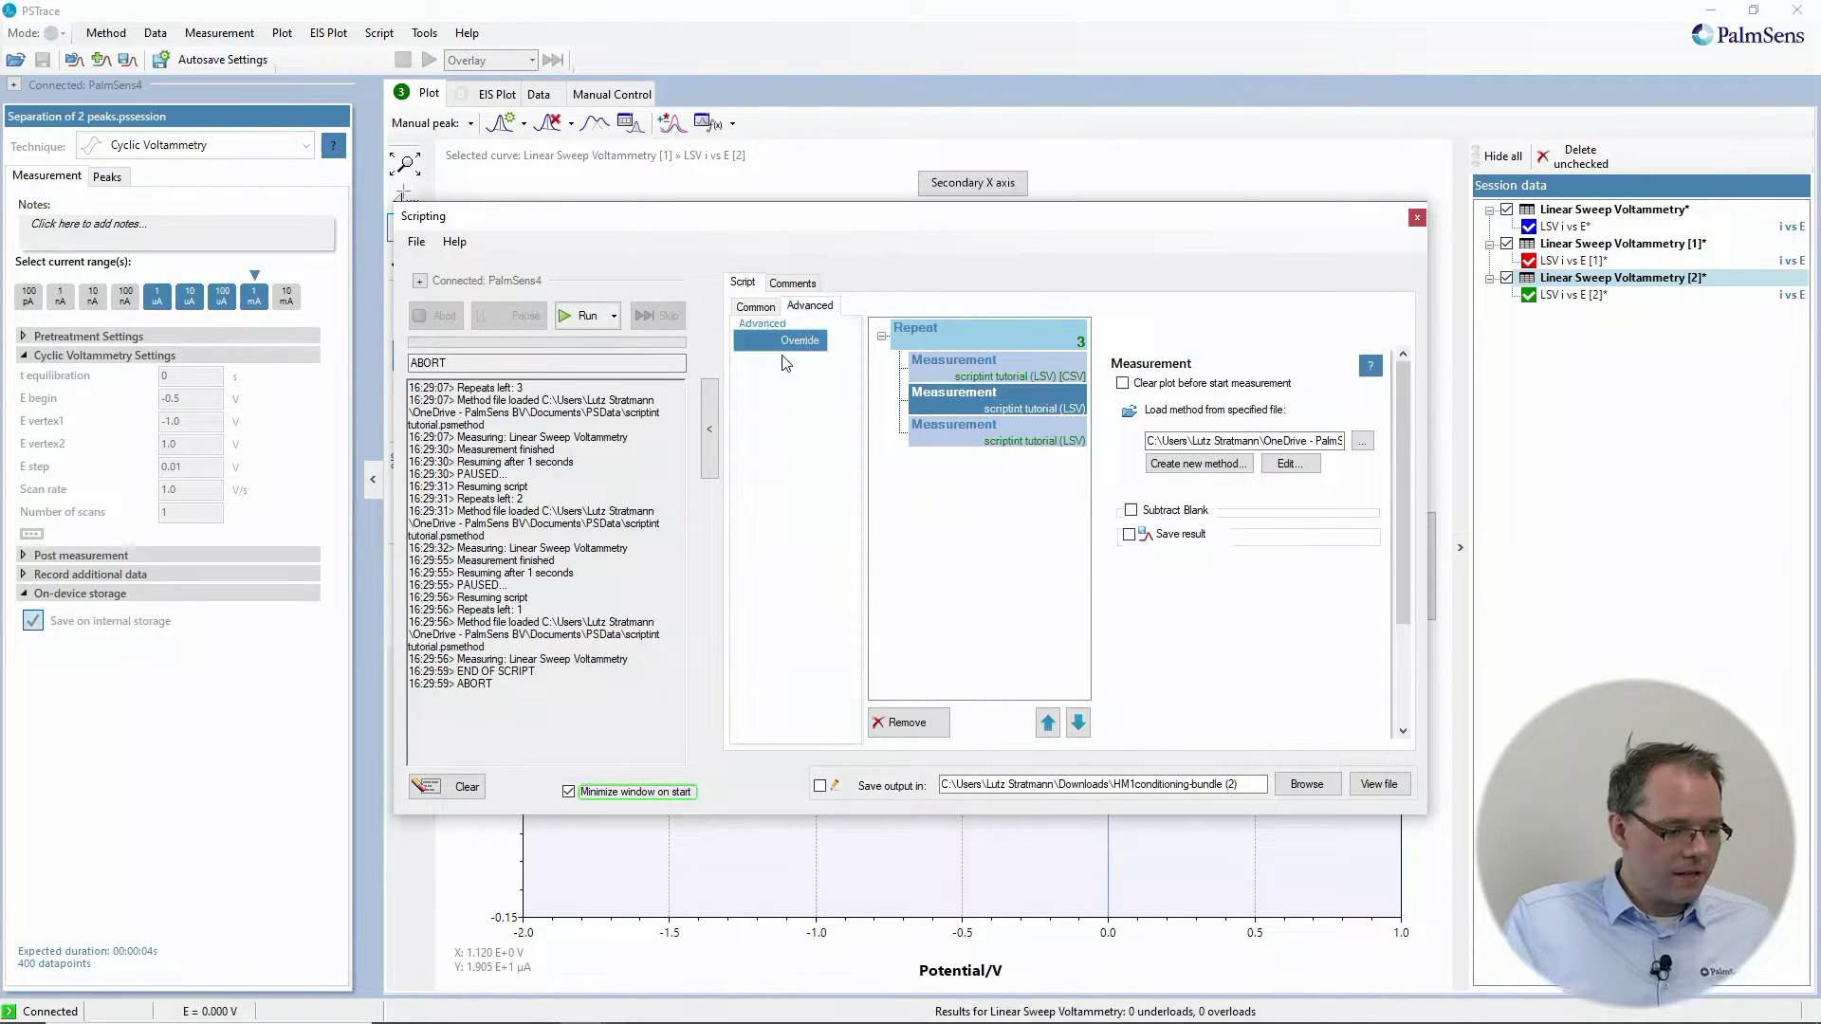
Add an Override after the second measurement setting Scan rate to 0.5
click(778, 340)
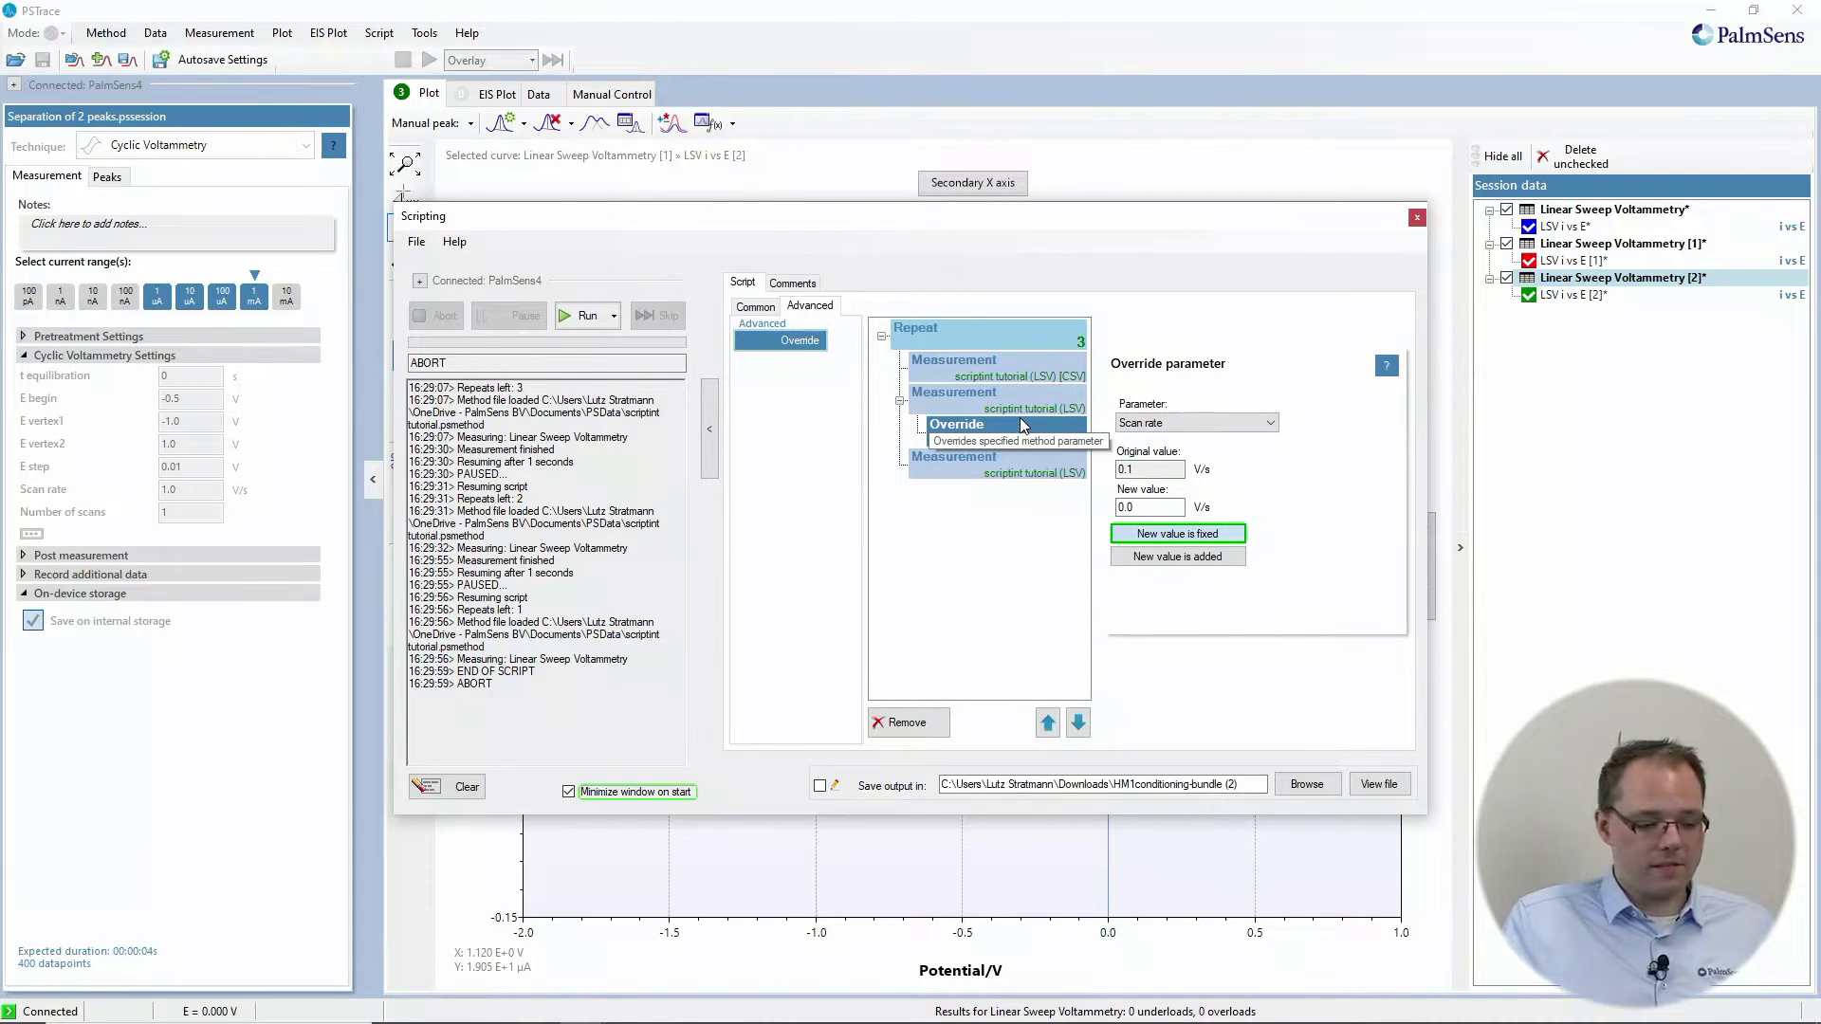
click(1266, 424)
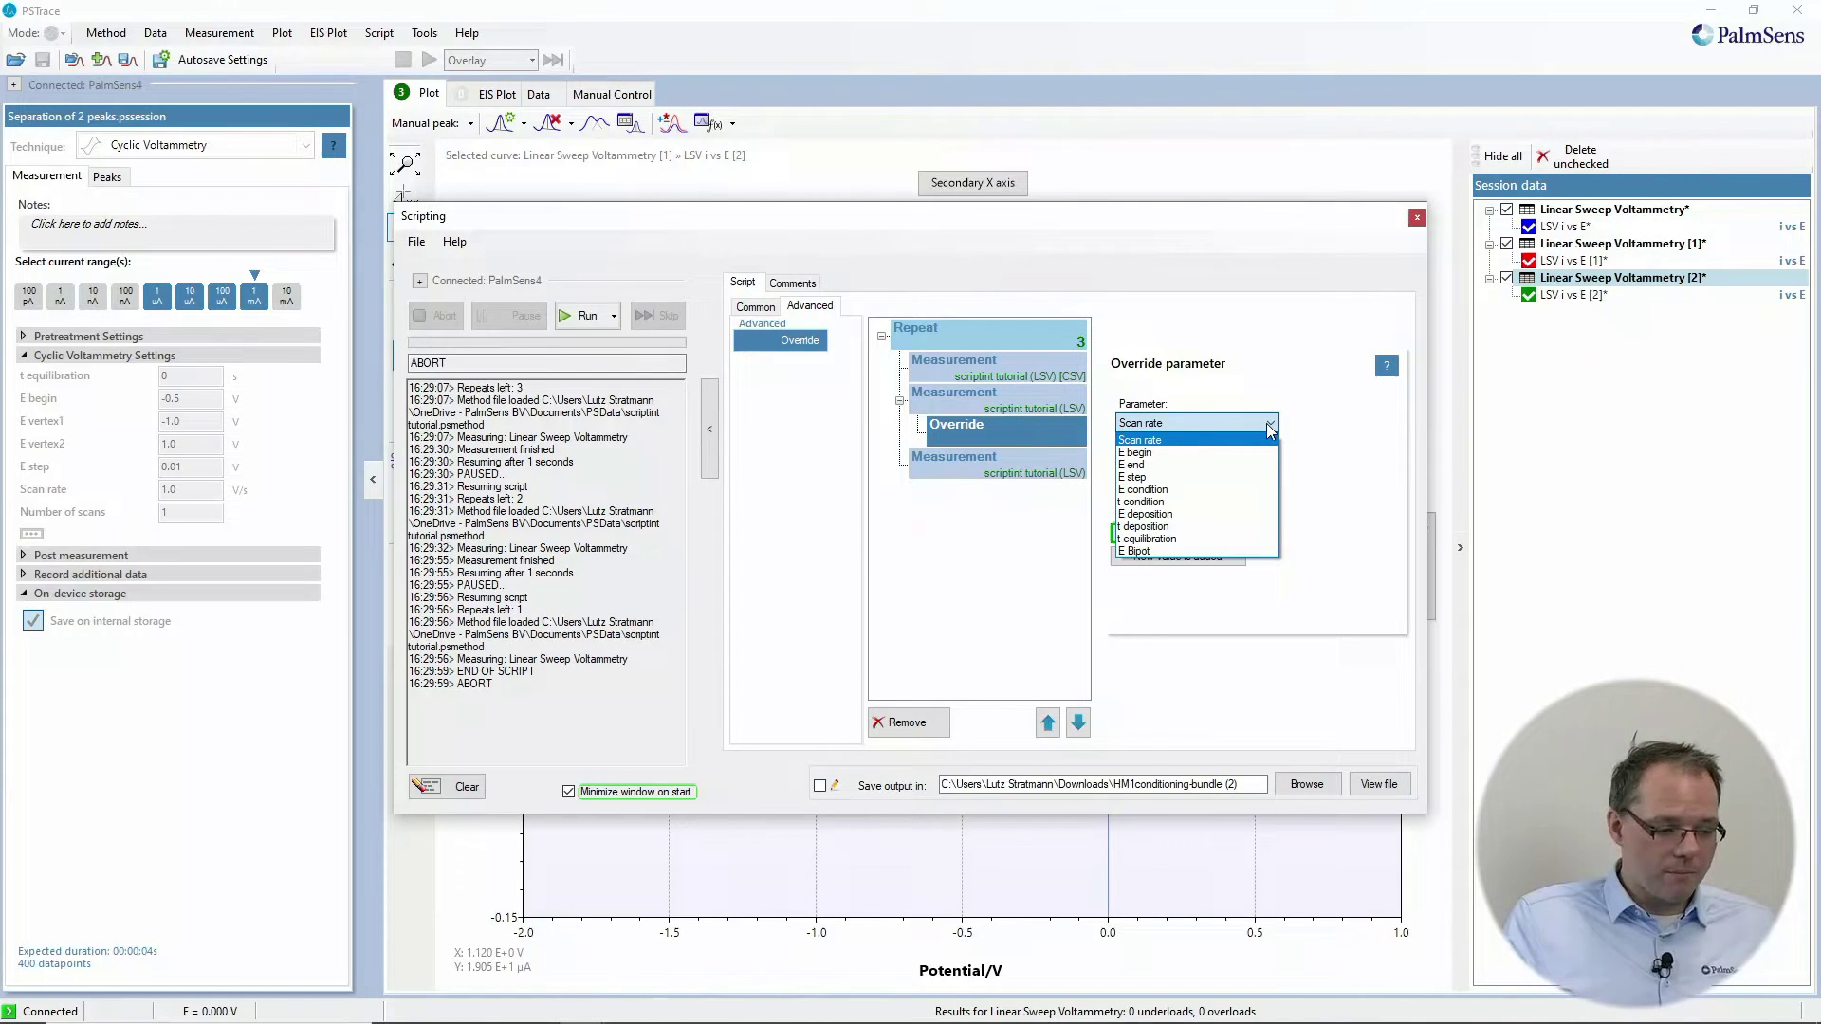
click(1188, 442)
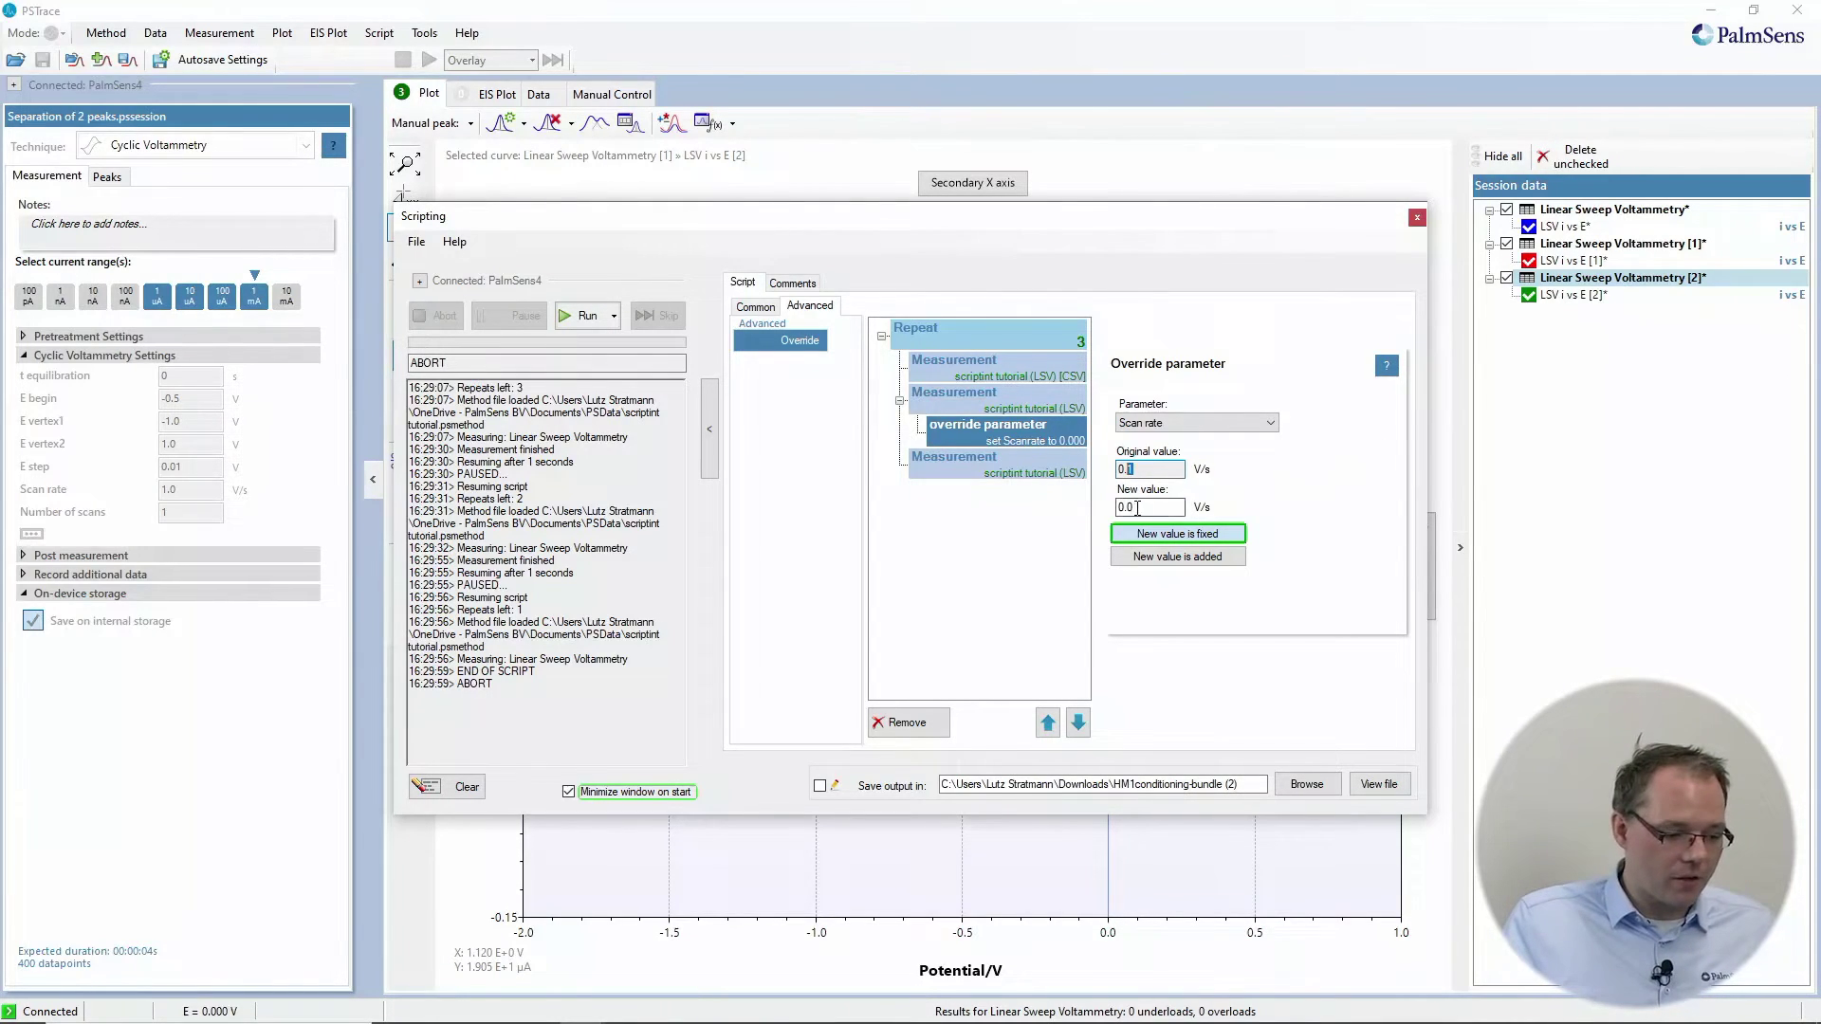
click(1137, 507)
text(0.5)
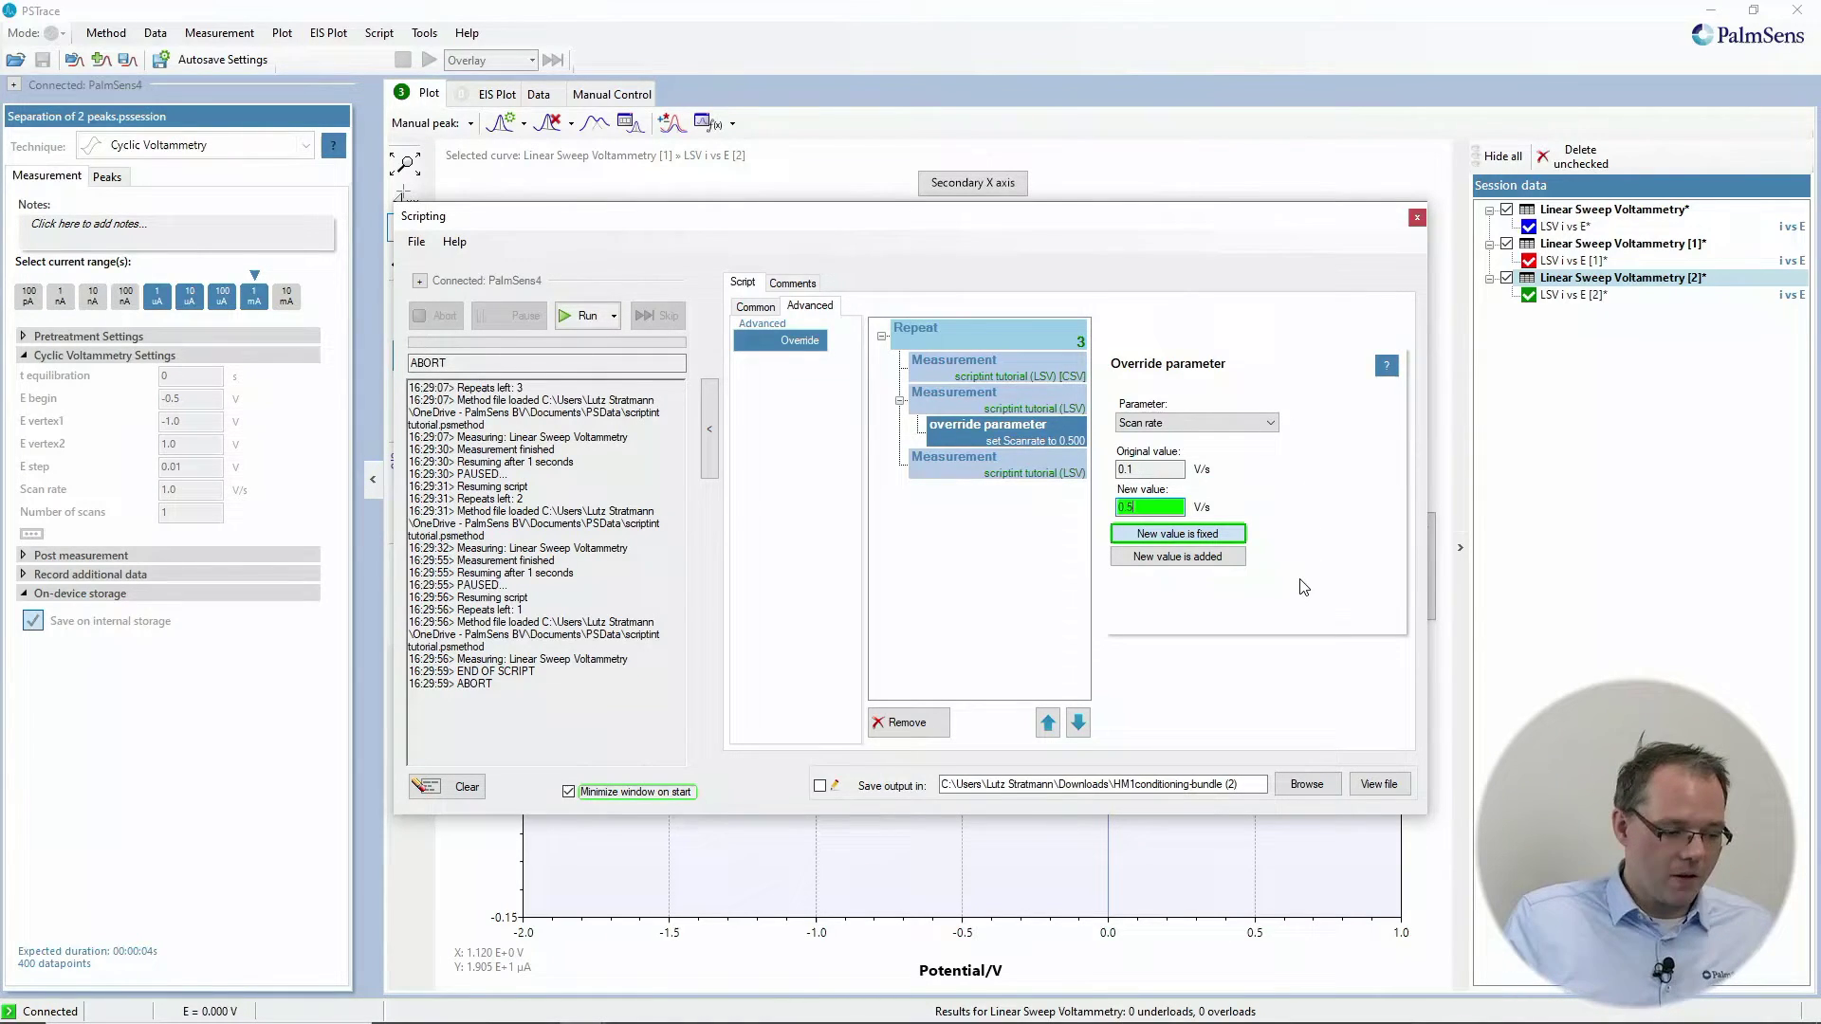
Add a Scan rate override of 1.0 after the third measurement and run the script
click(1057, 473)
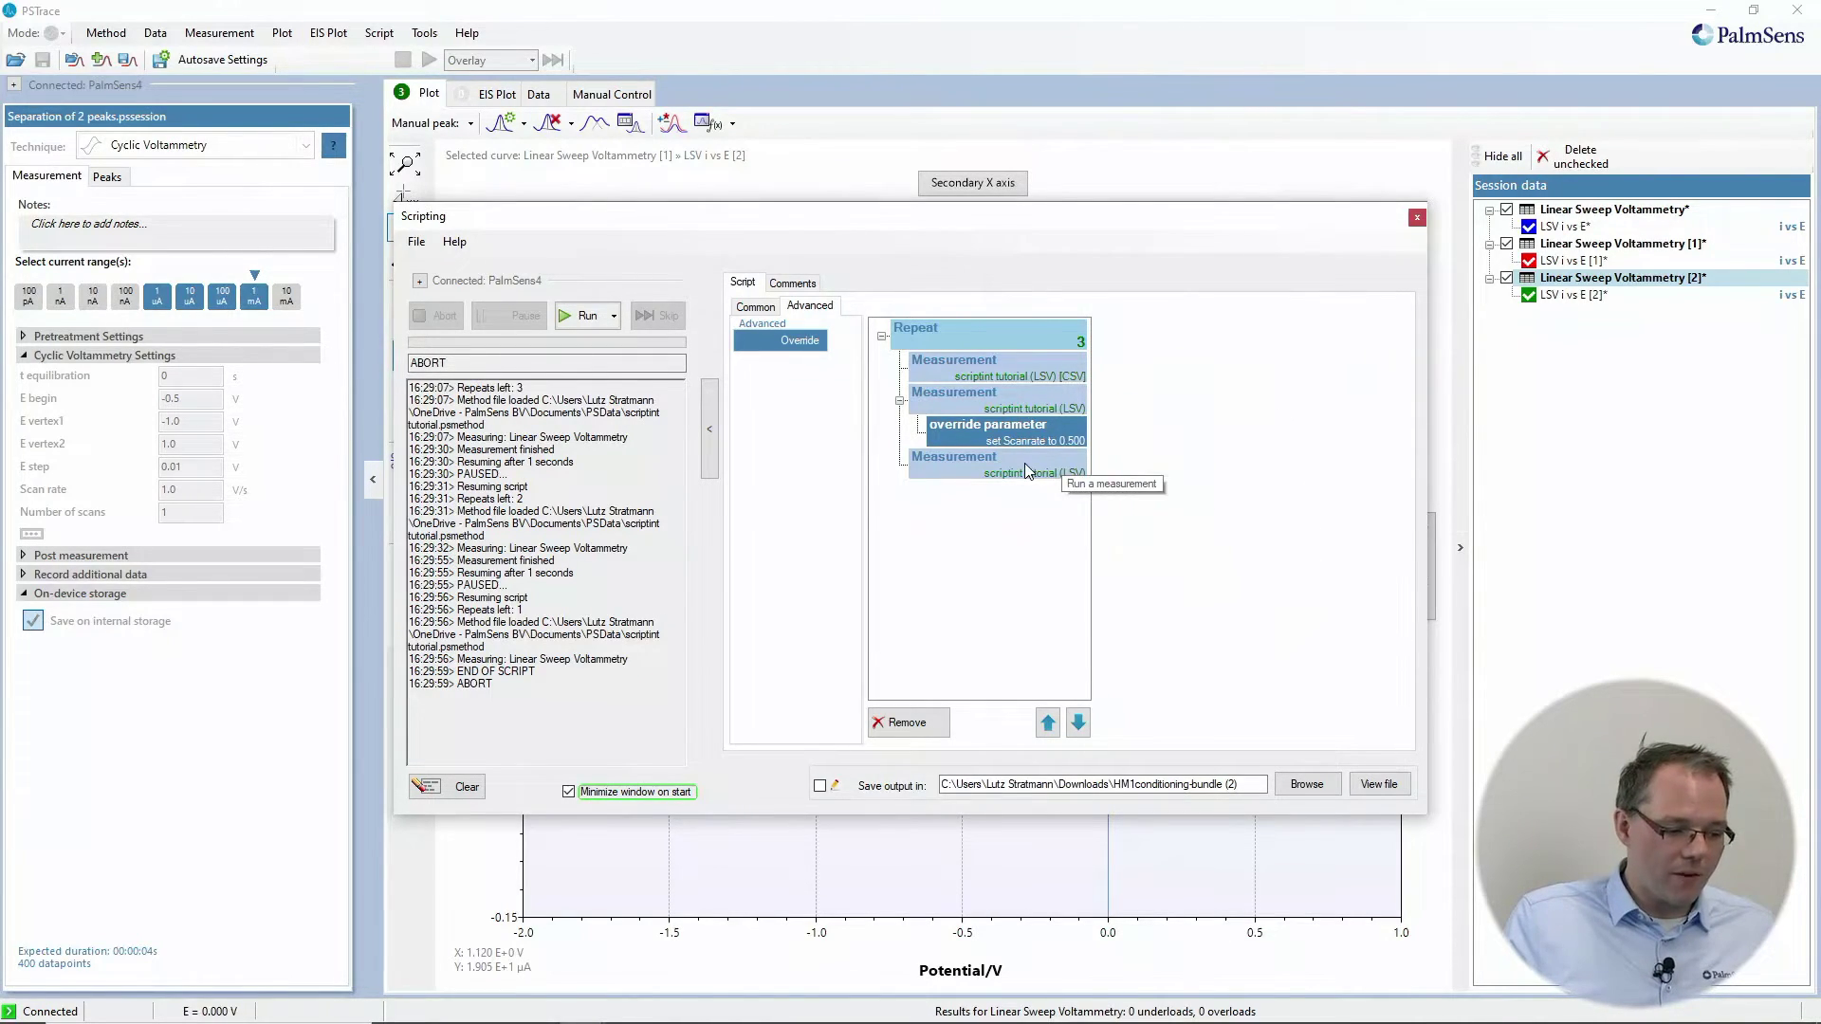
double_click(752, 347)
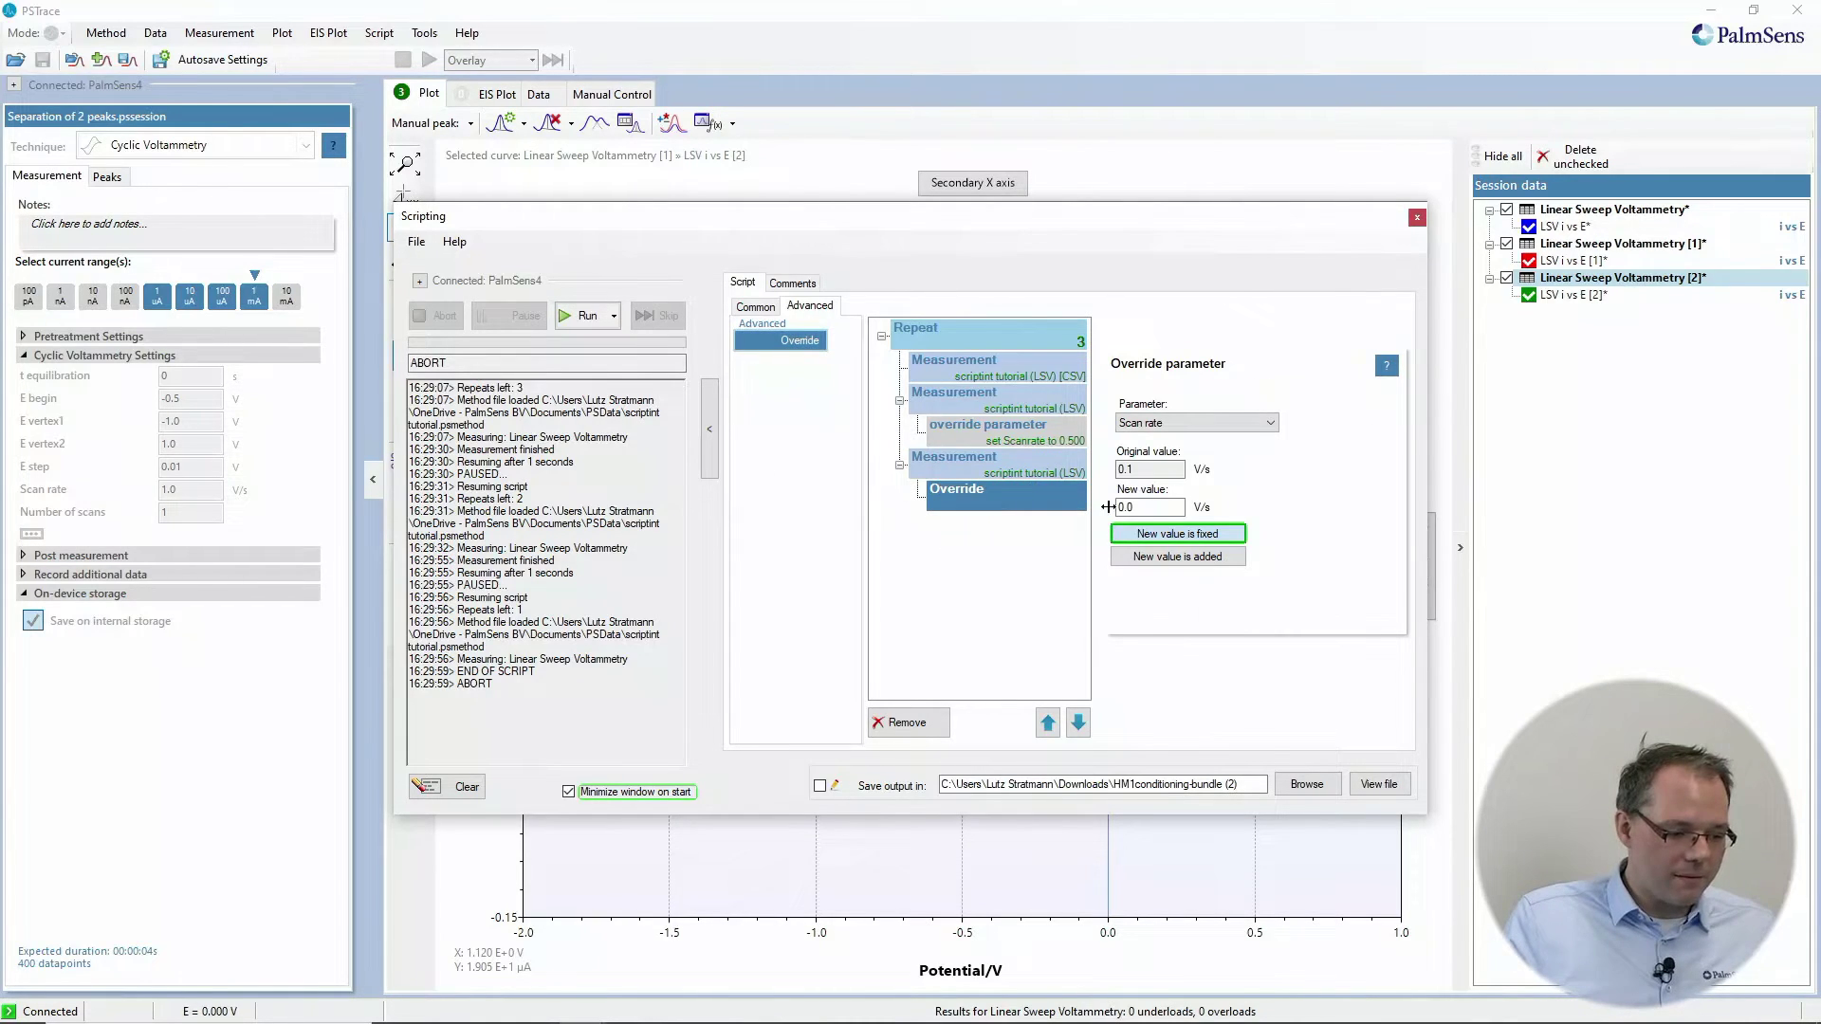
text(1.0)
key(Return)
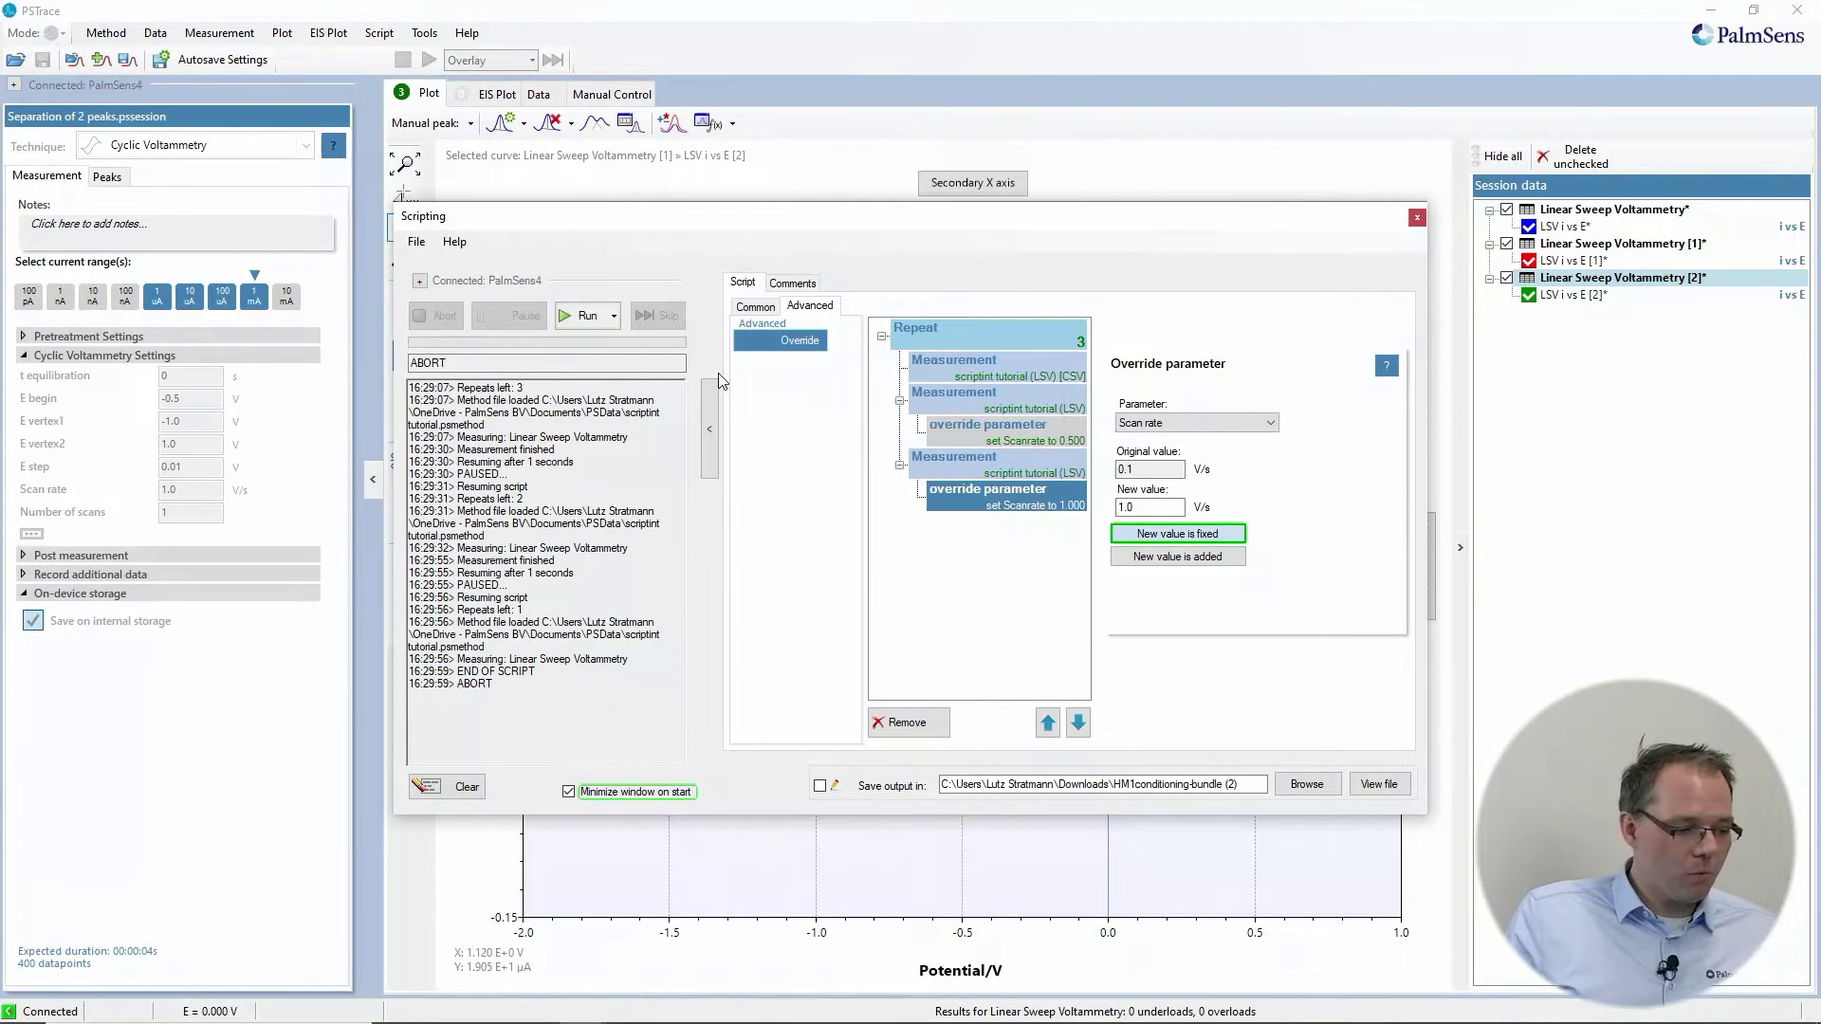
click(580, 317)
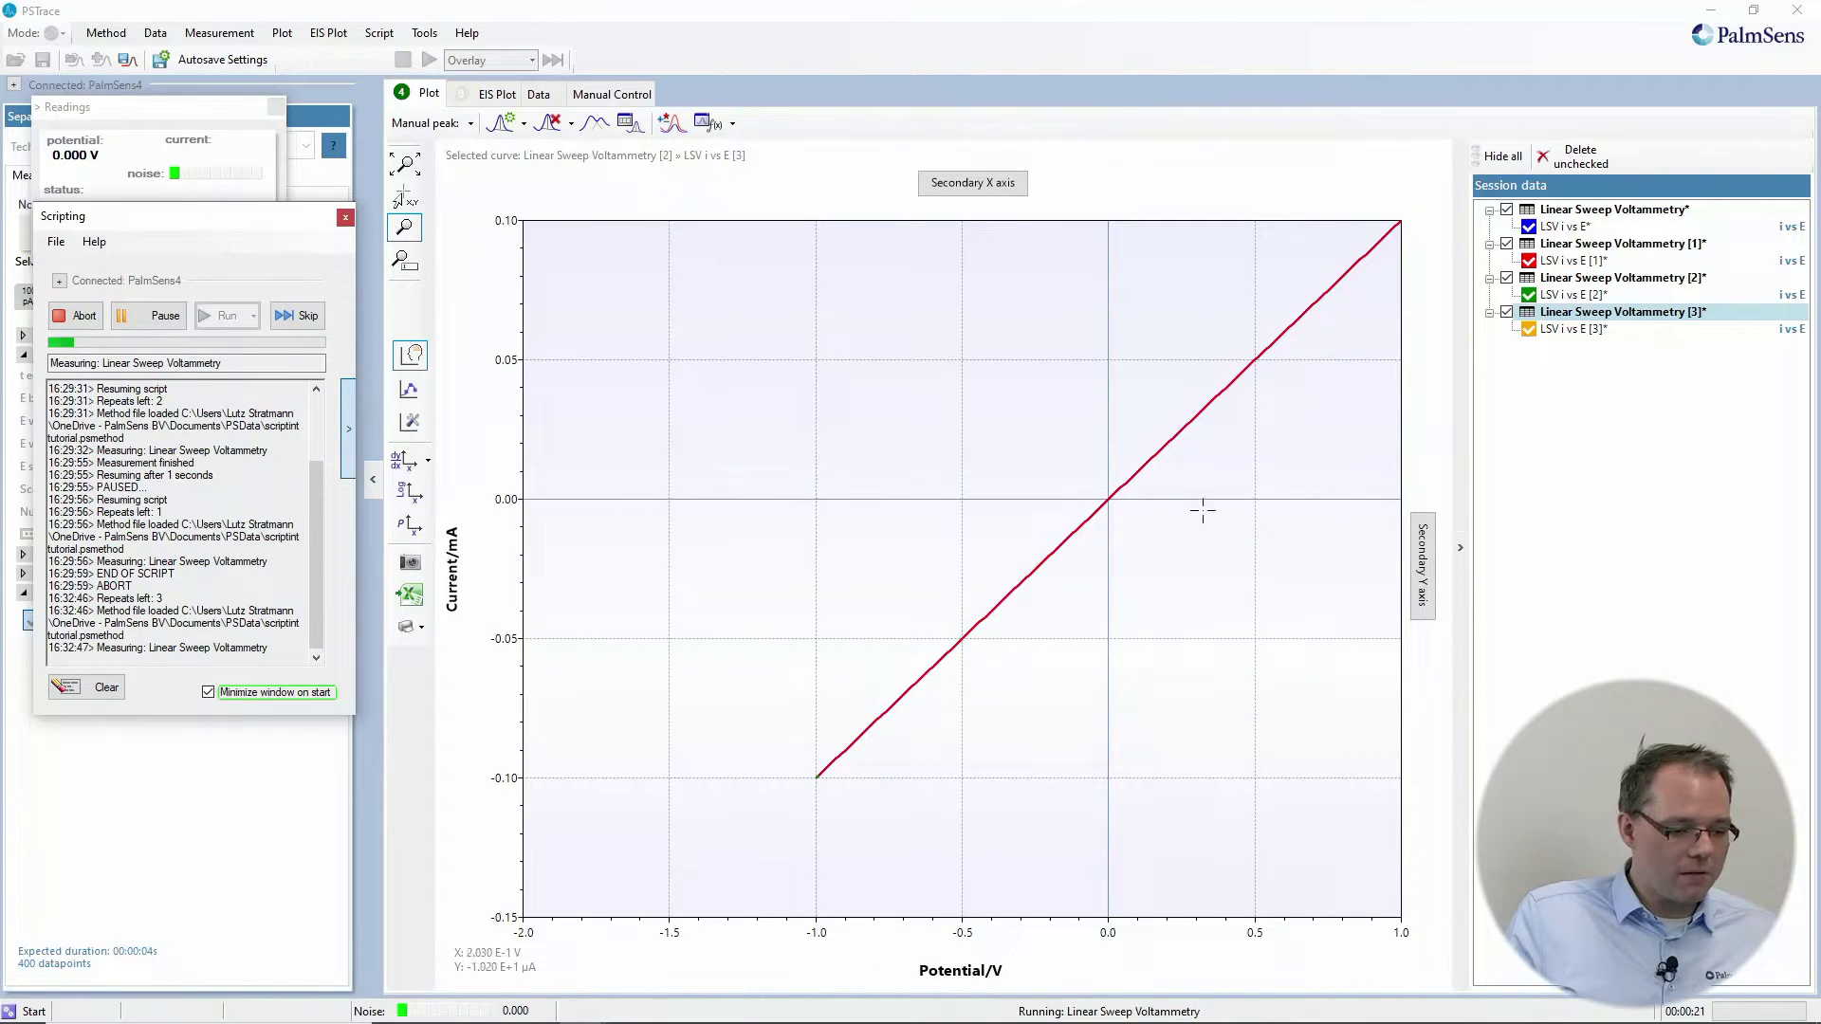
Hide the three earlier session curves from the plot while the script measures
click(1505, 210)
click(1506, 244)
click(1506, 278)
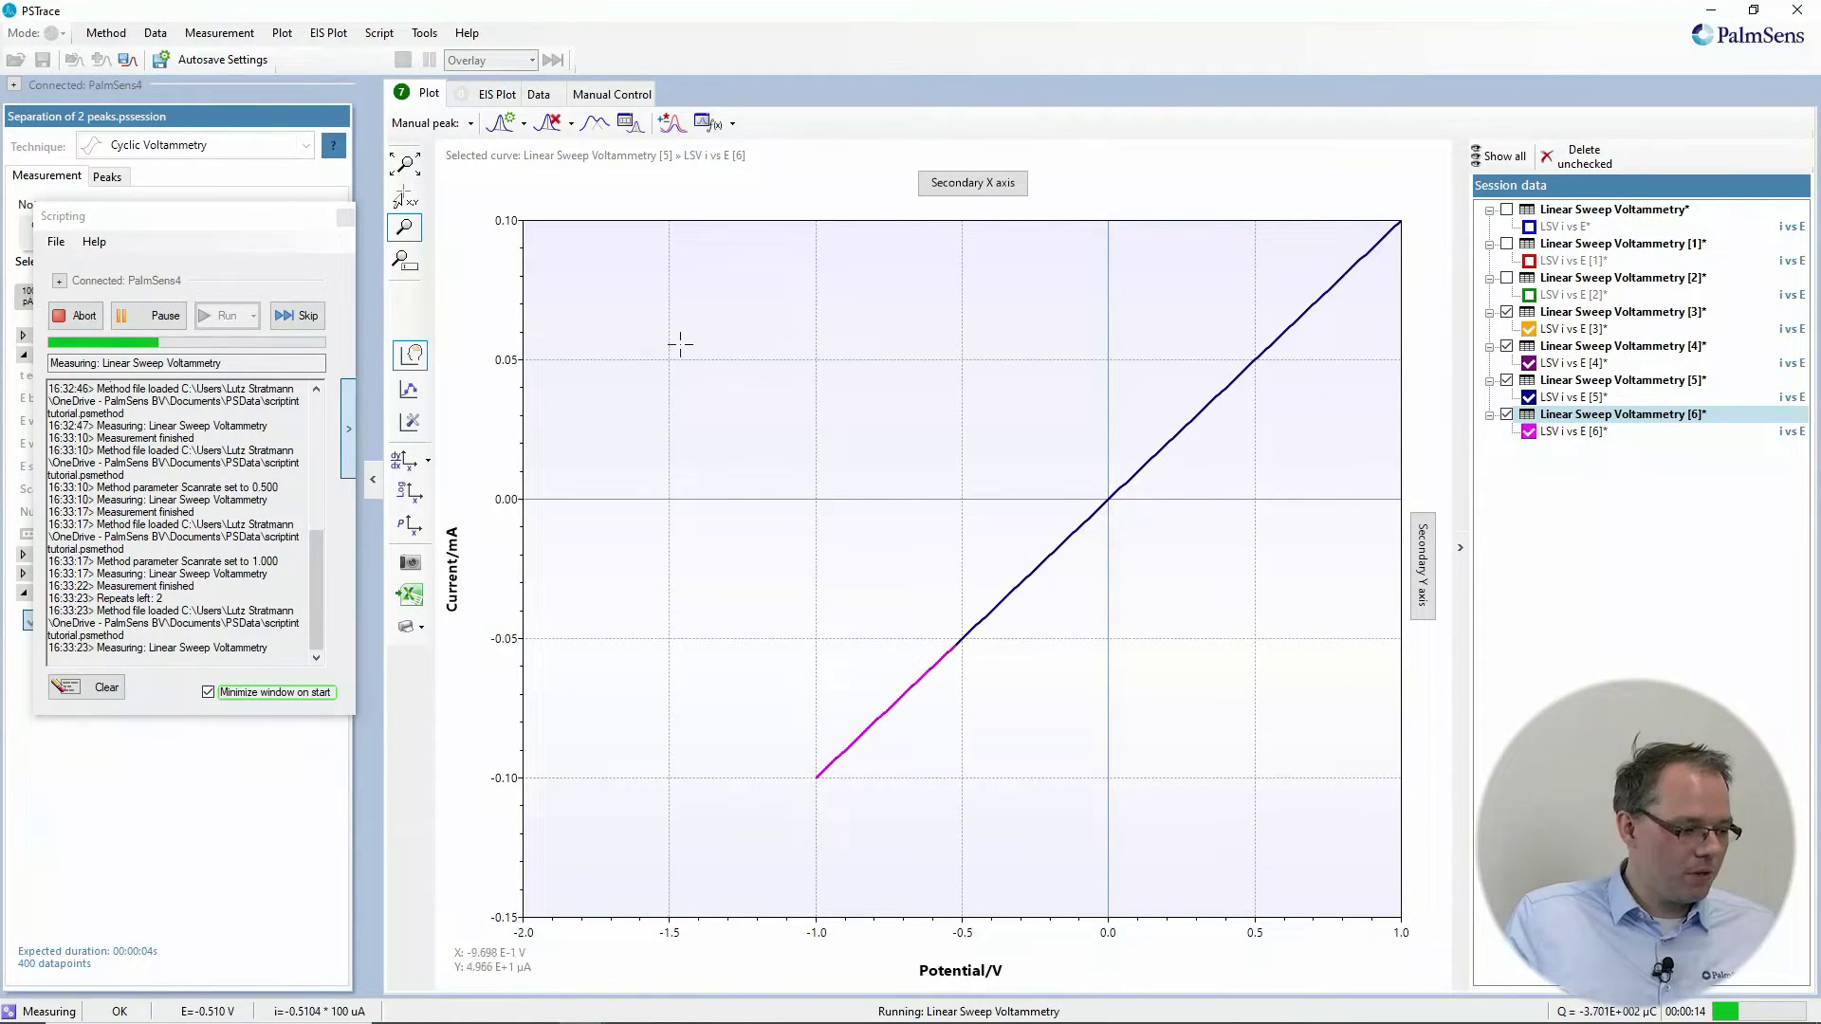
Abort the running script and expand the script editor to full view
click(79, 315)
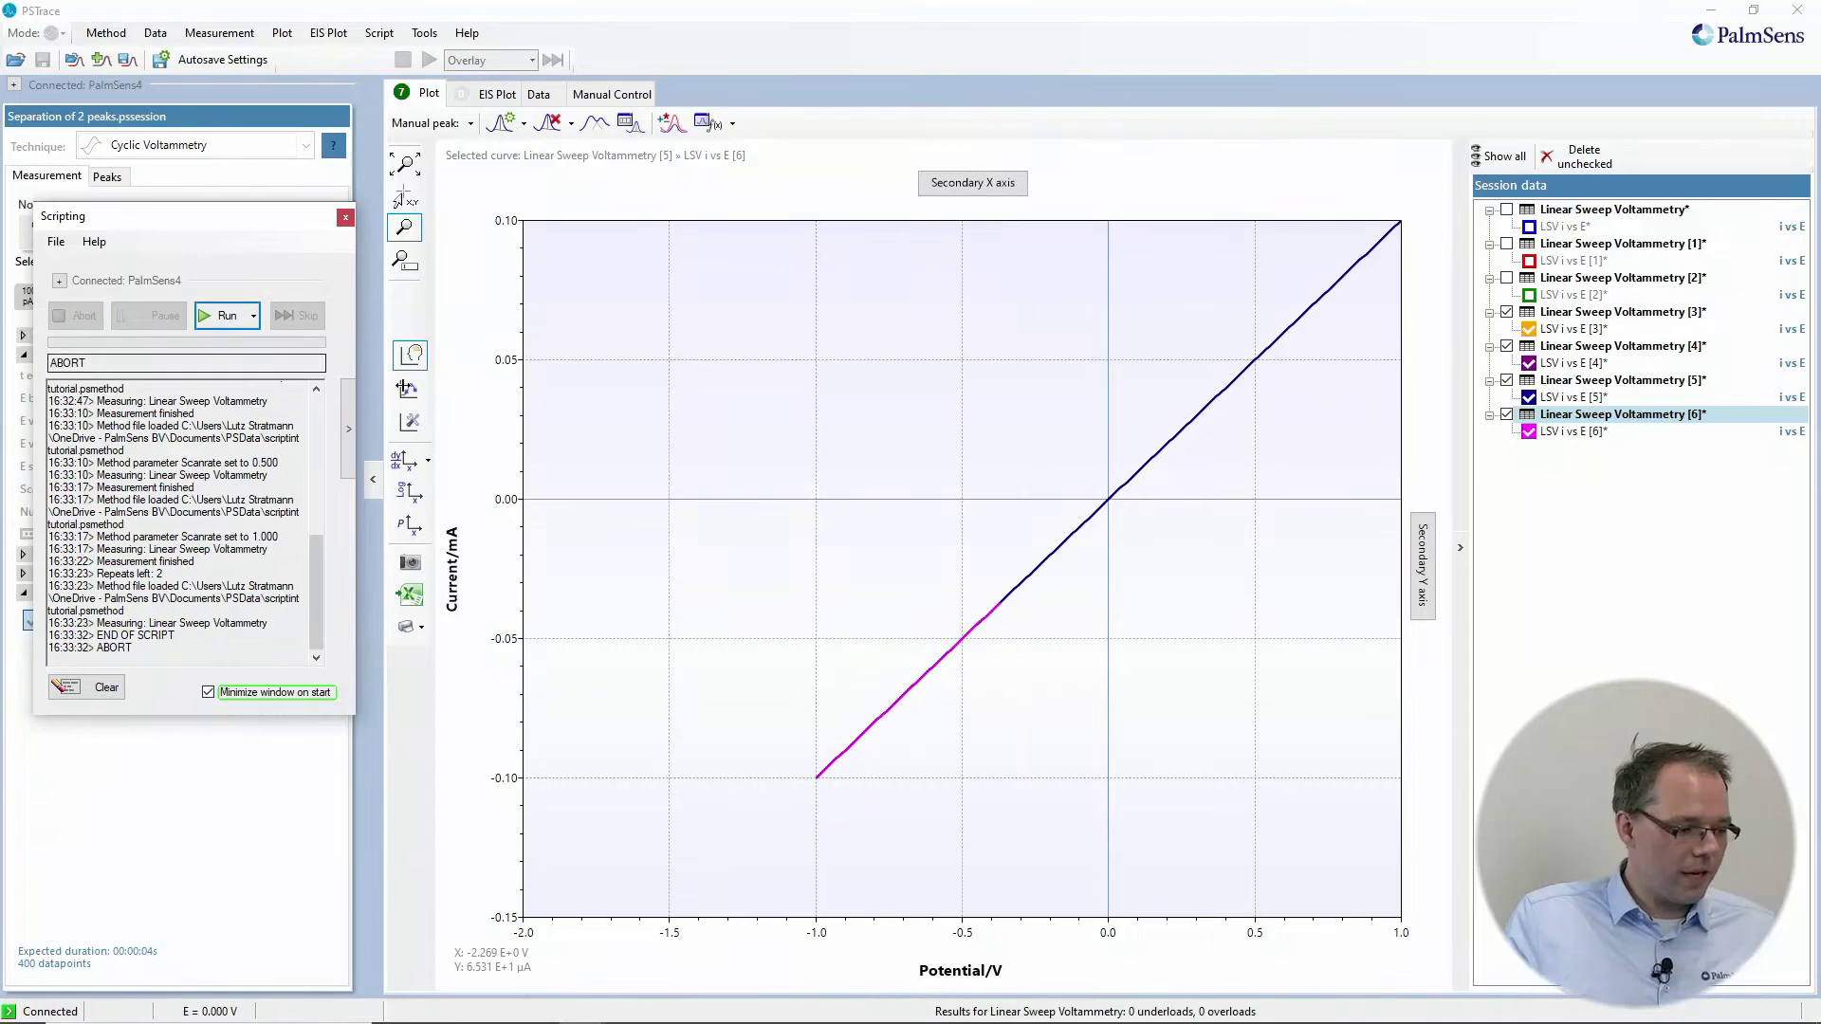
click(349, 429)
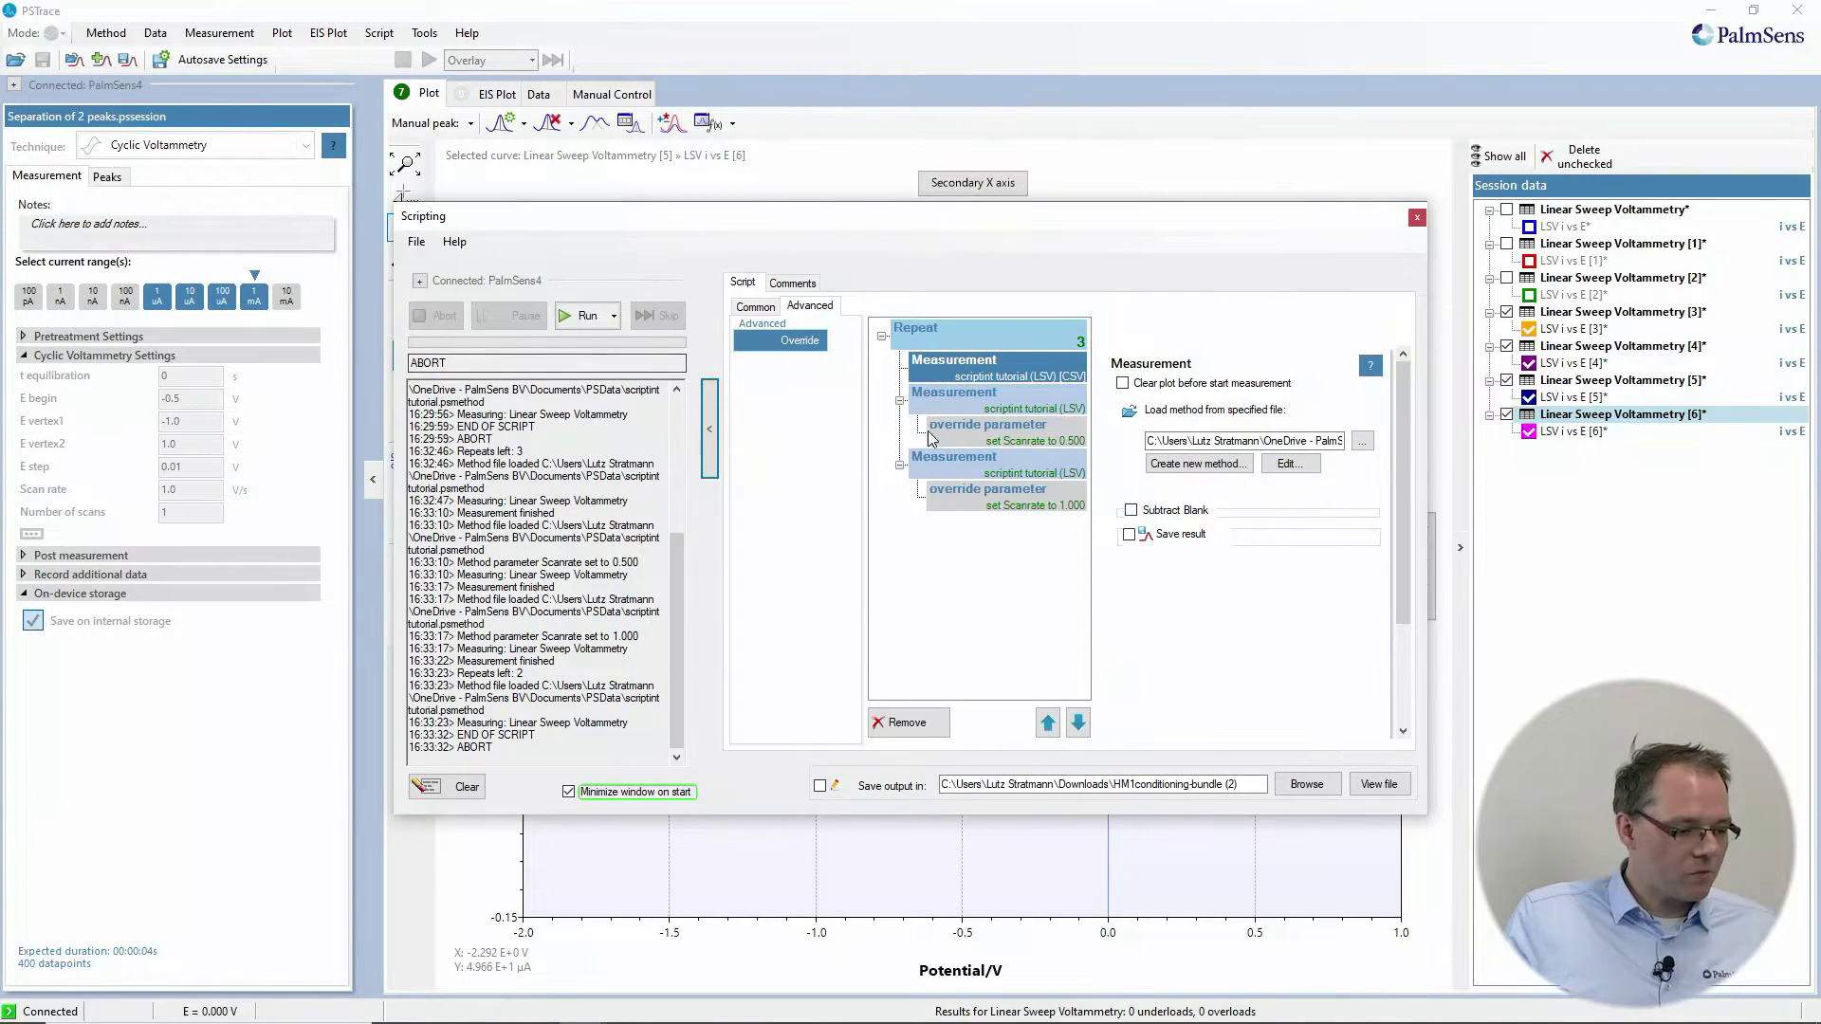
click(960, 429)
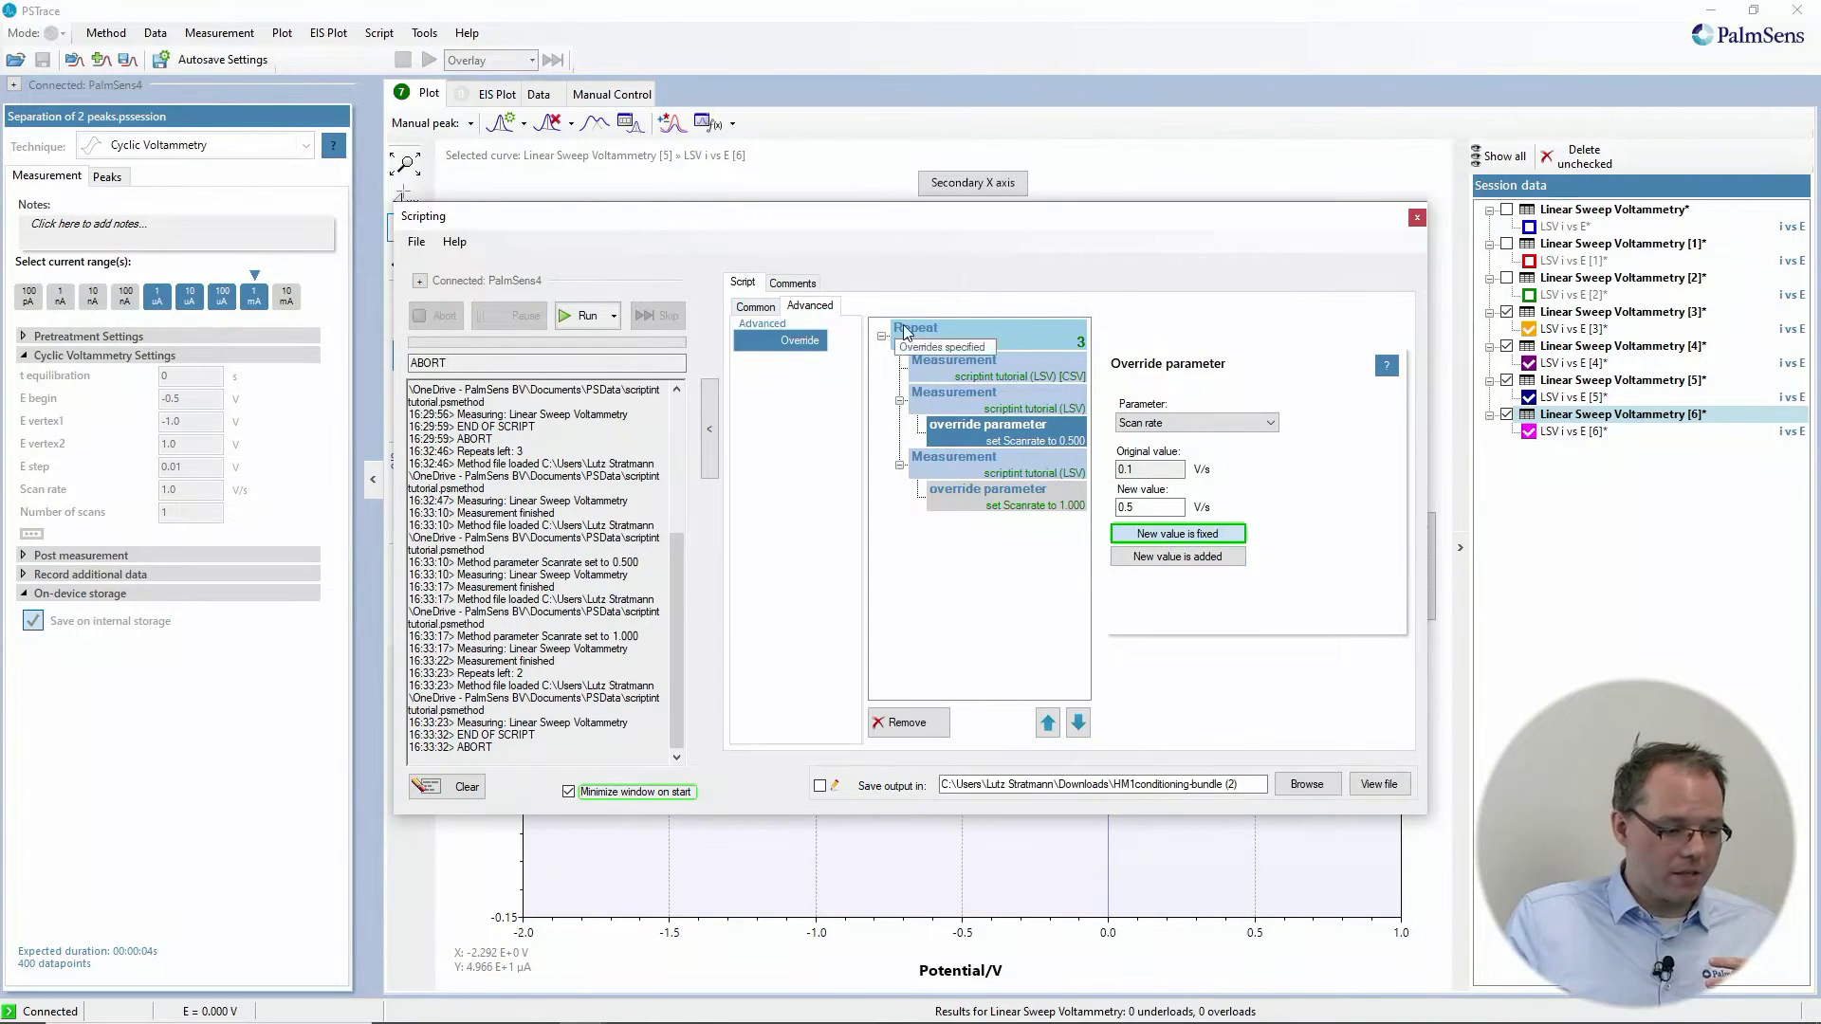
Leave one LSV measurement whose override adds 0.2 to the scan rate each run
click(968, 364)
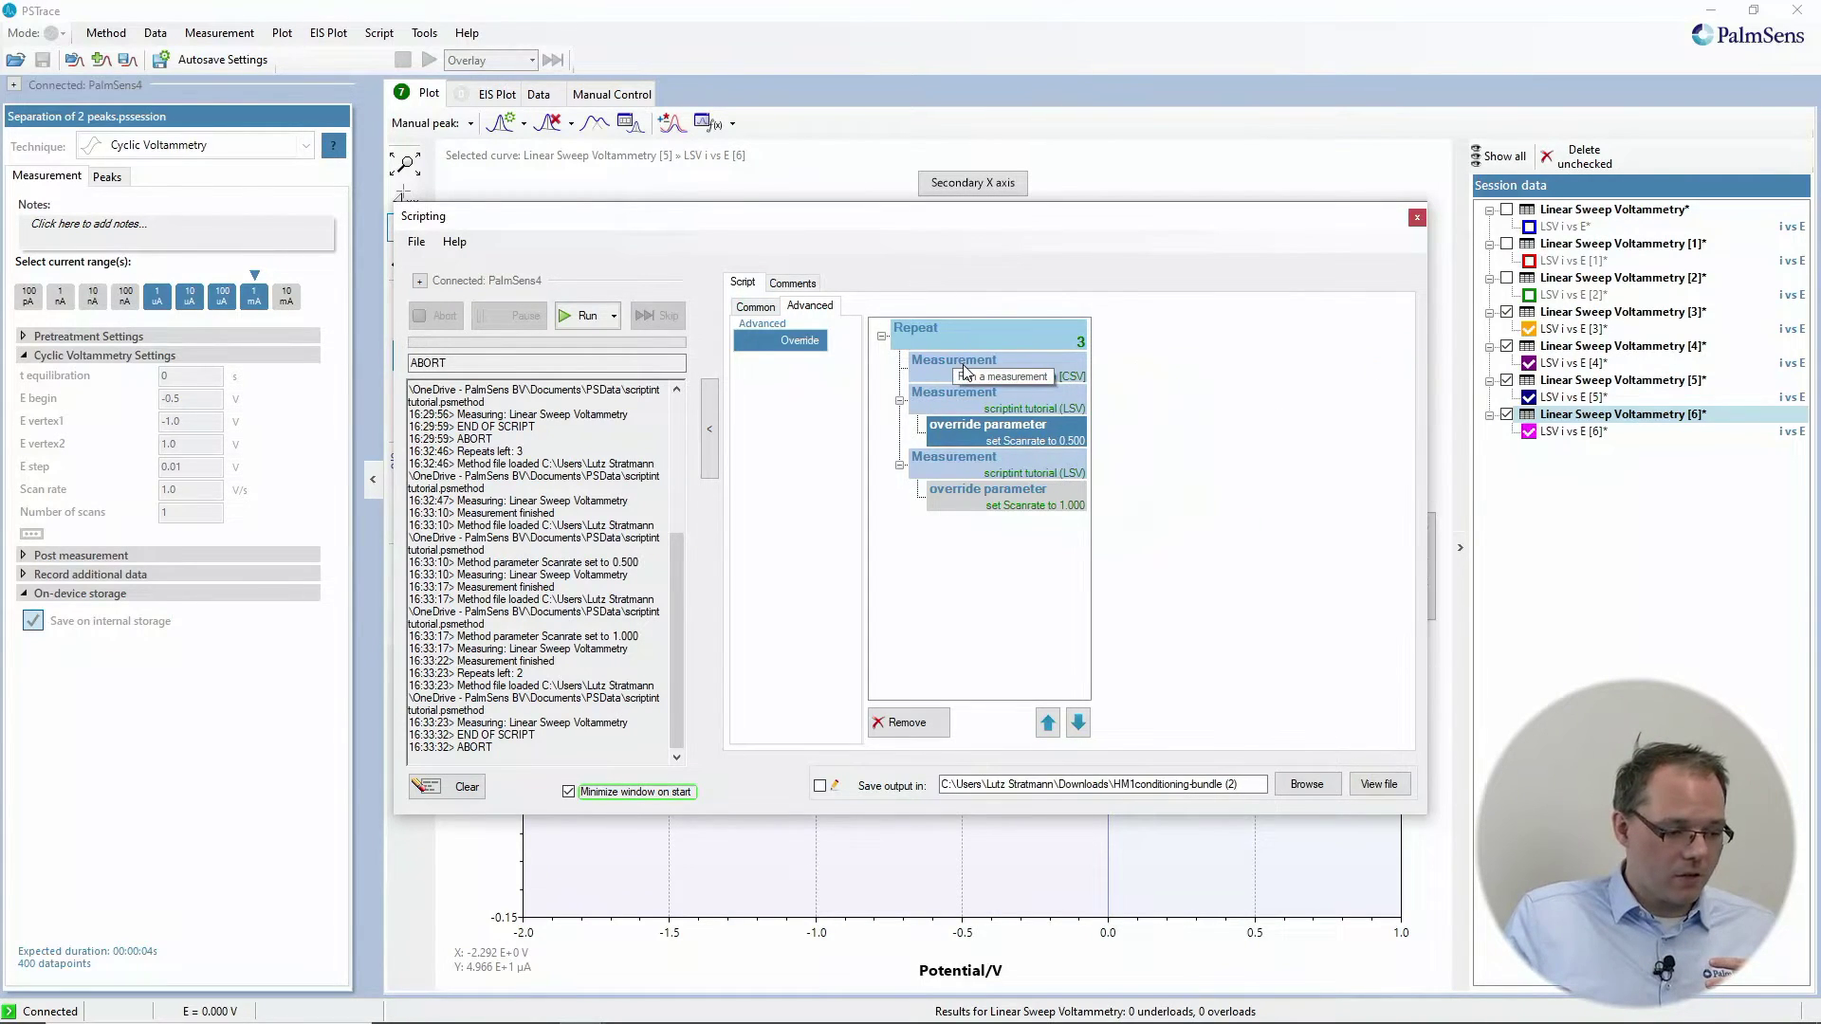
click(904, 722)
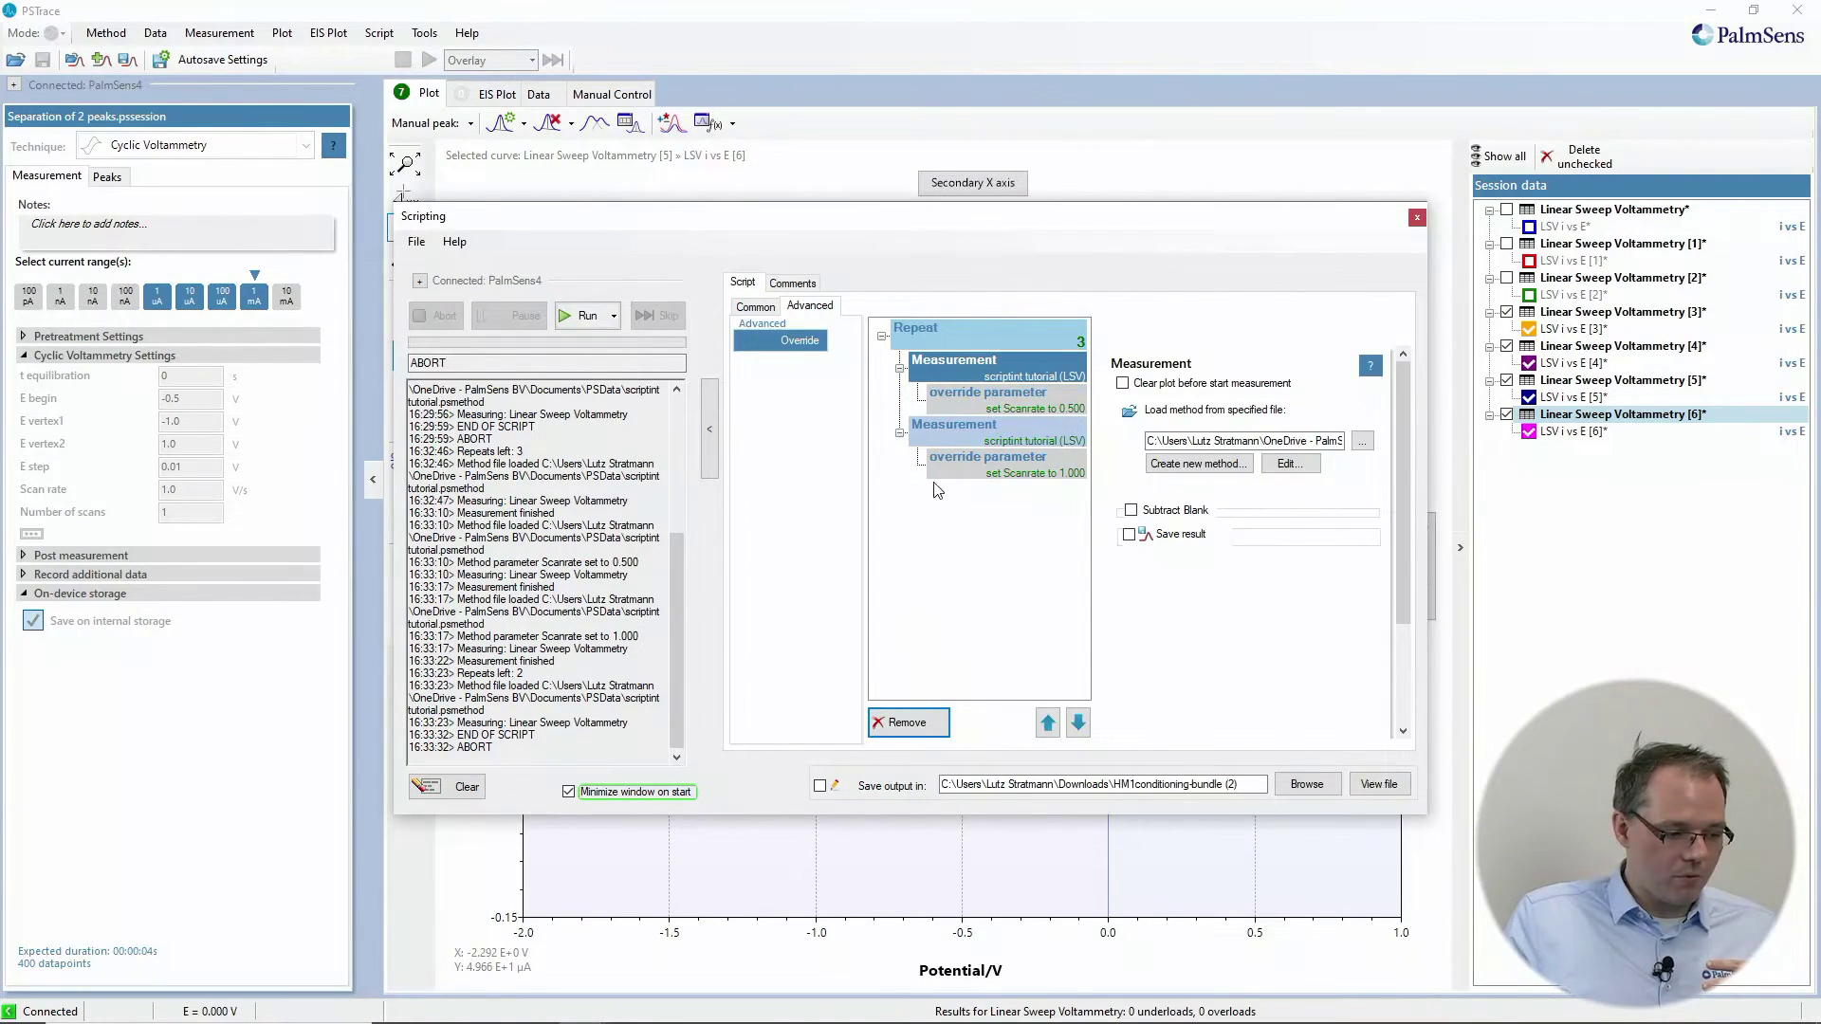
click(904, 721)
click(986, 400)
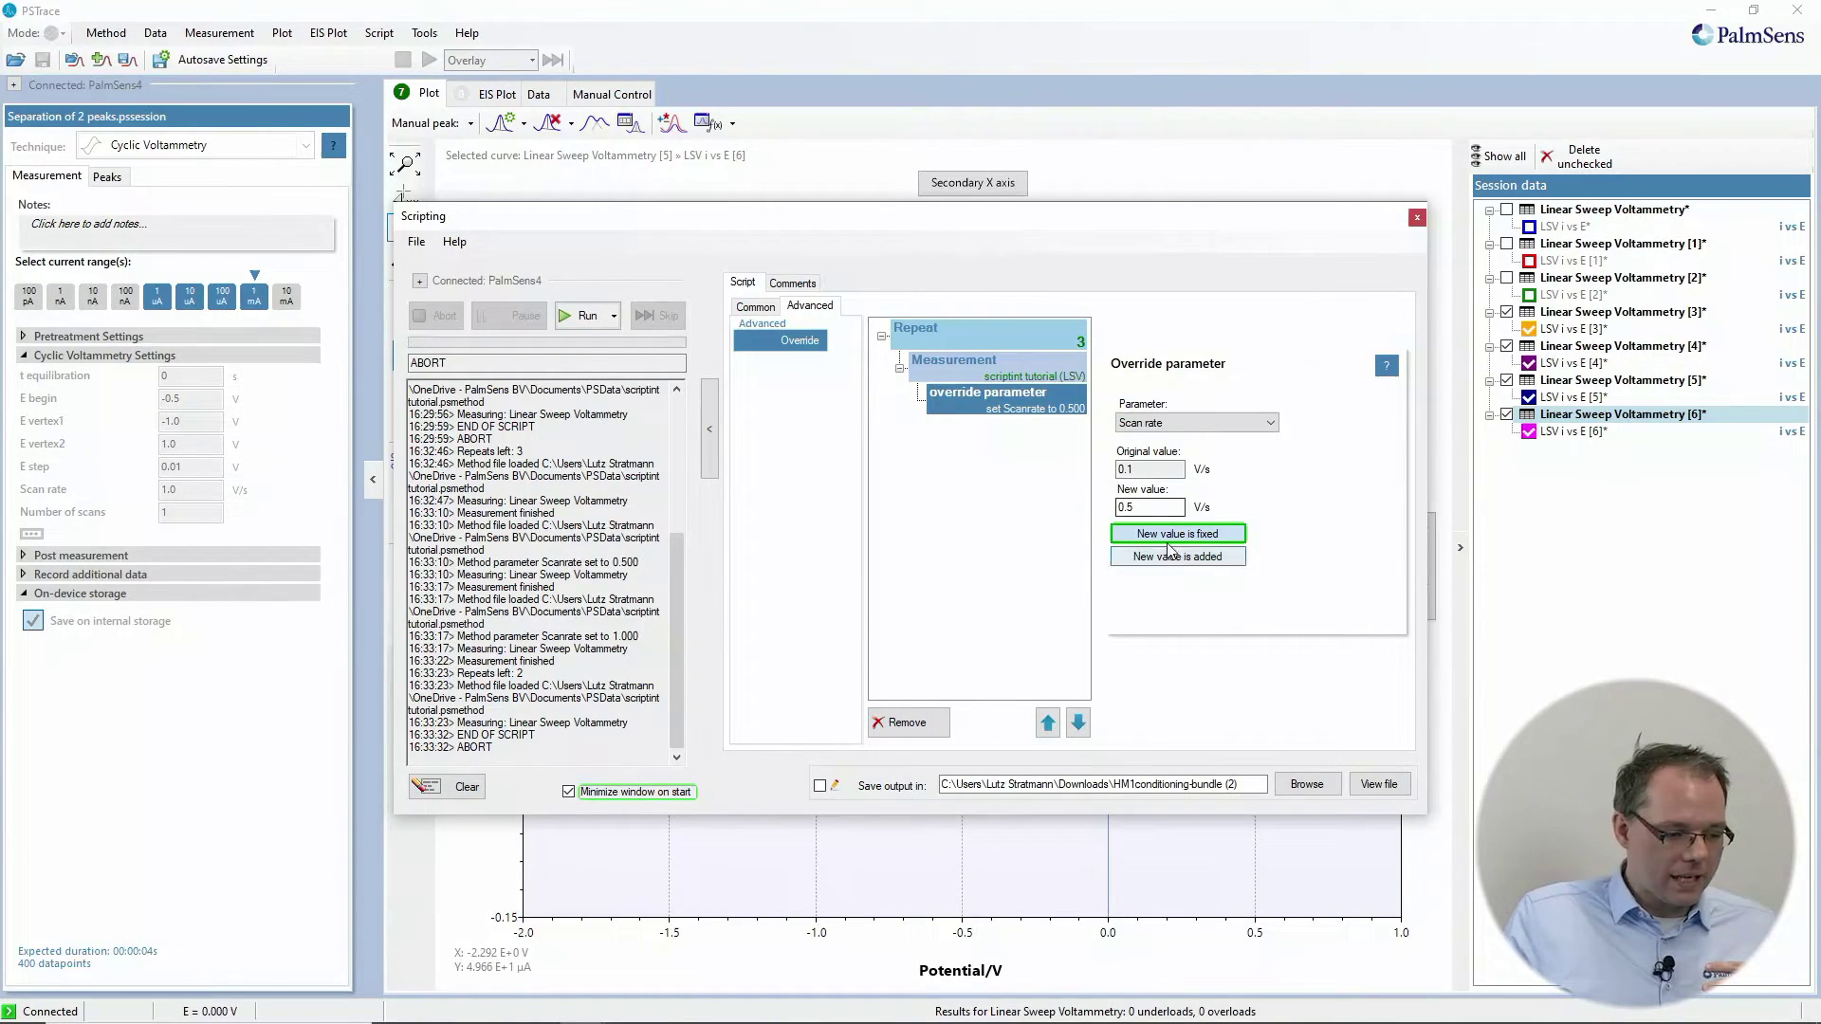
double_click(1139, 507)
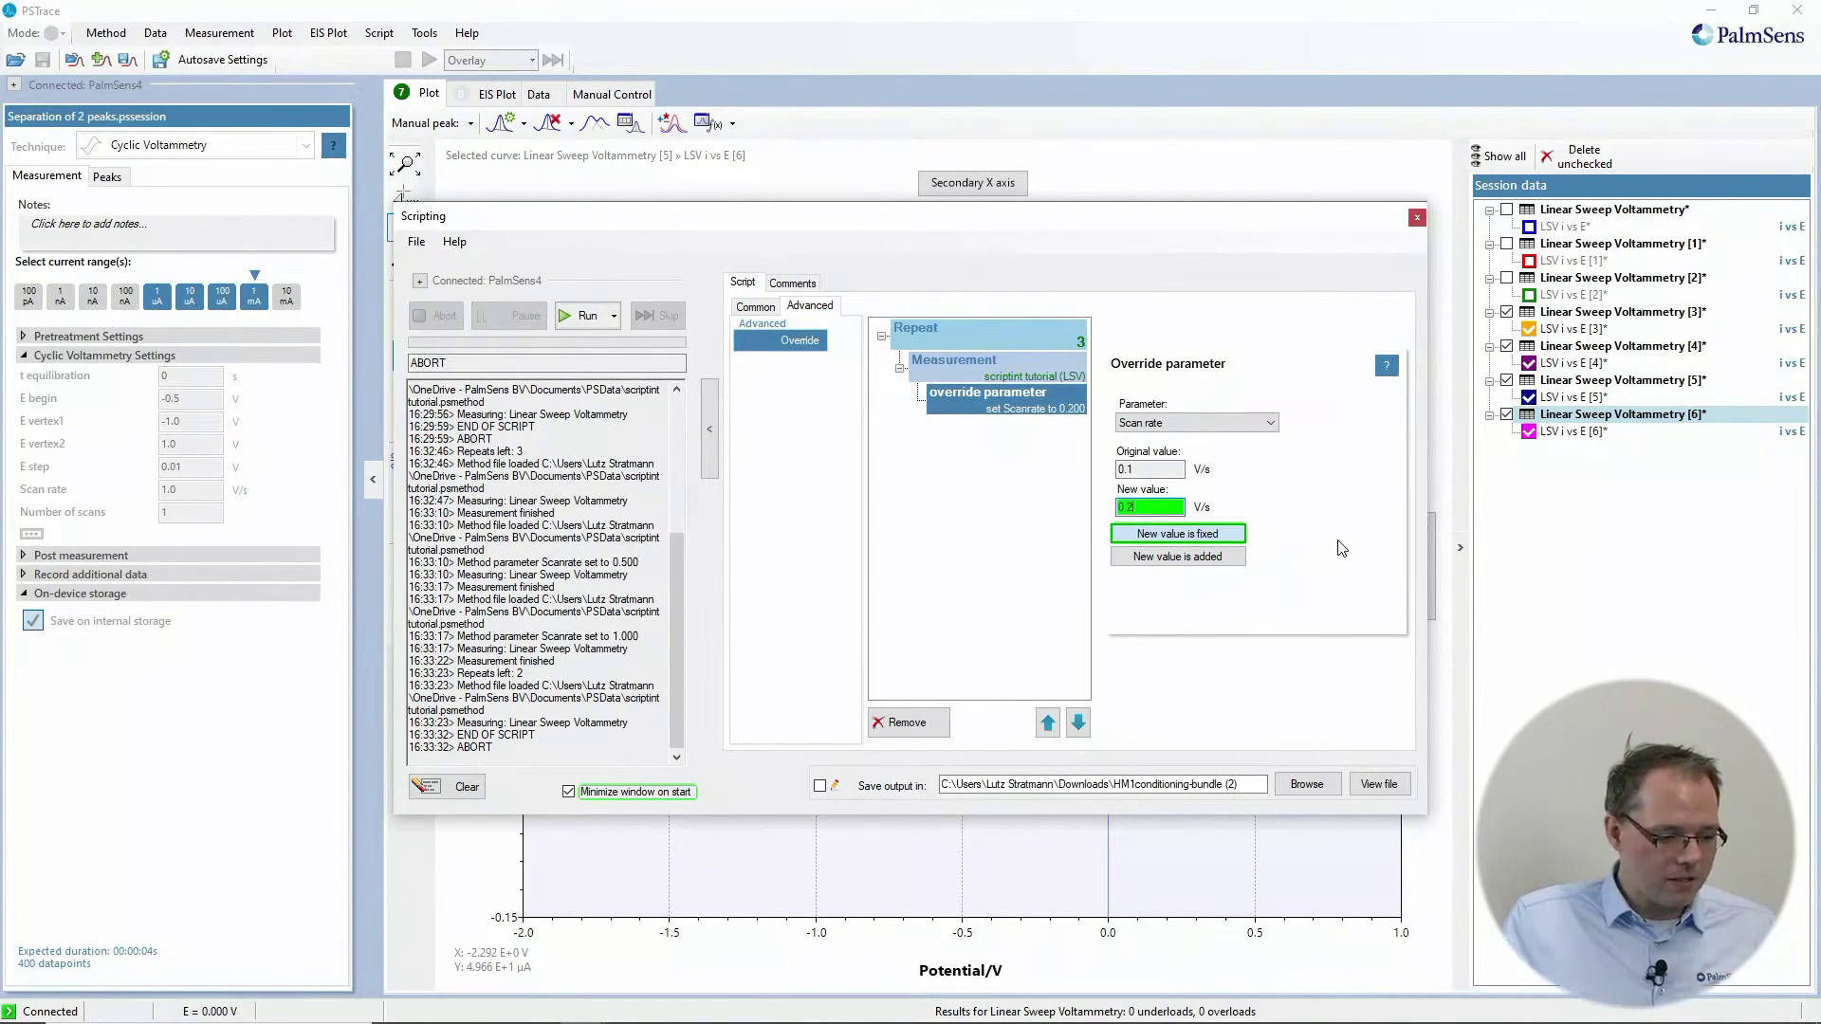
text(0.2)
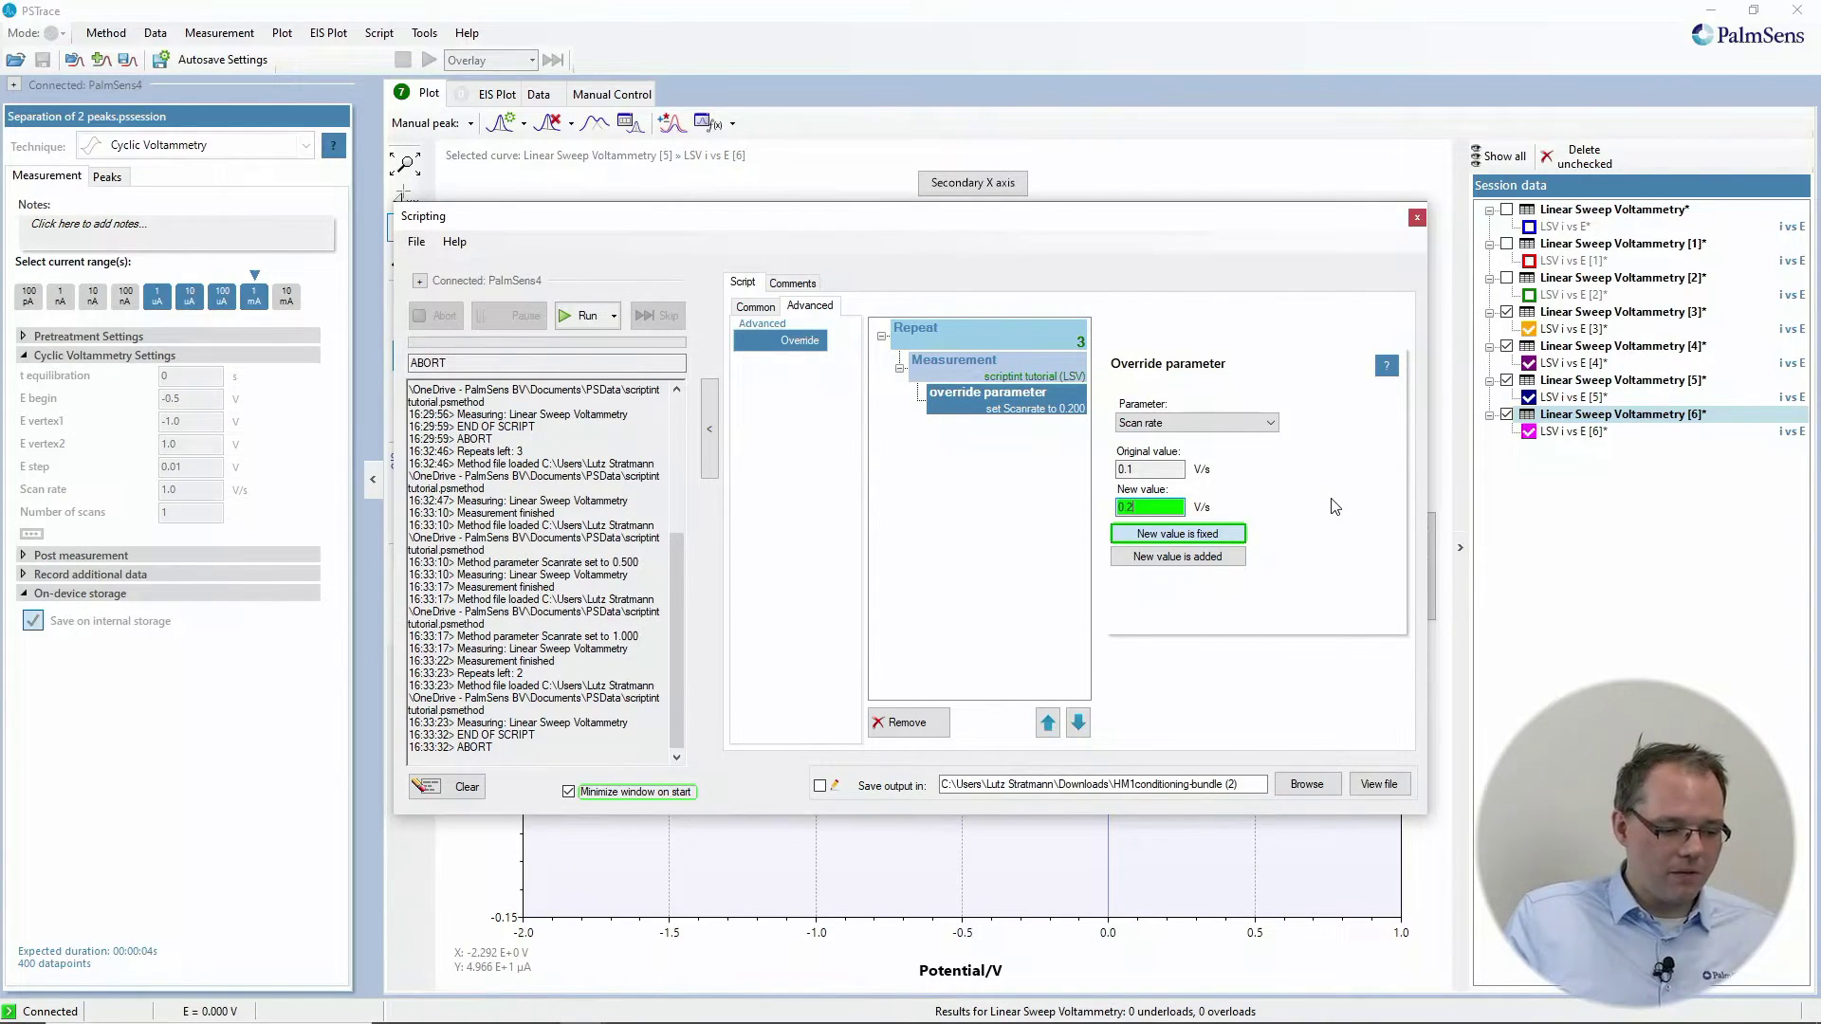
click(1225, 559)
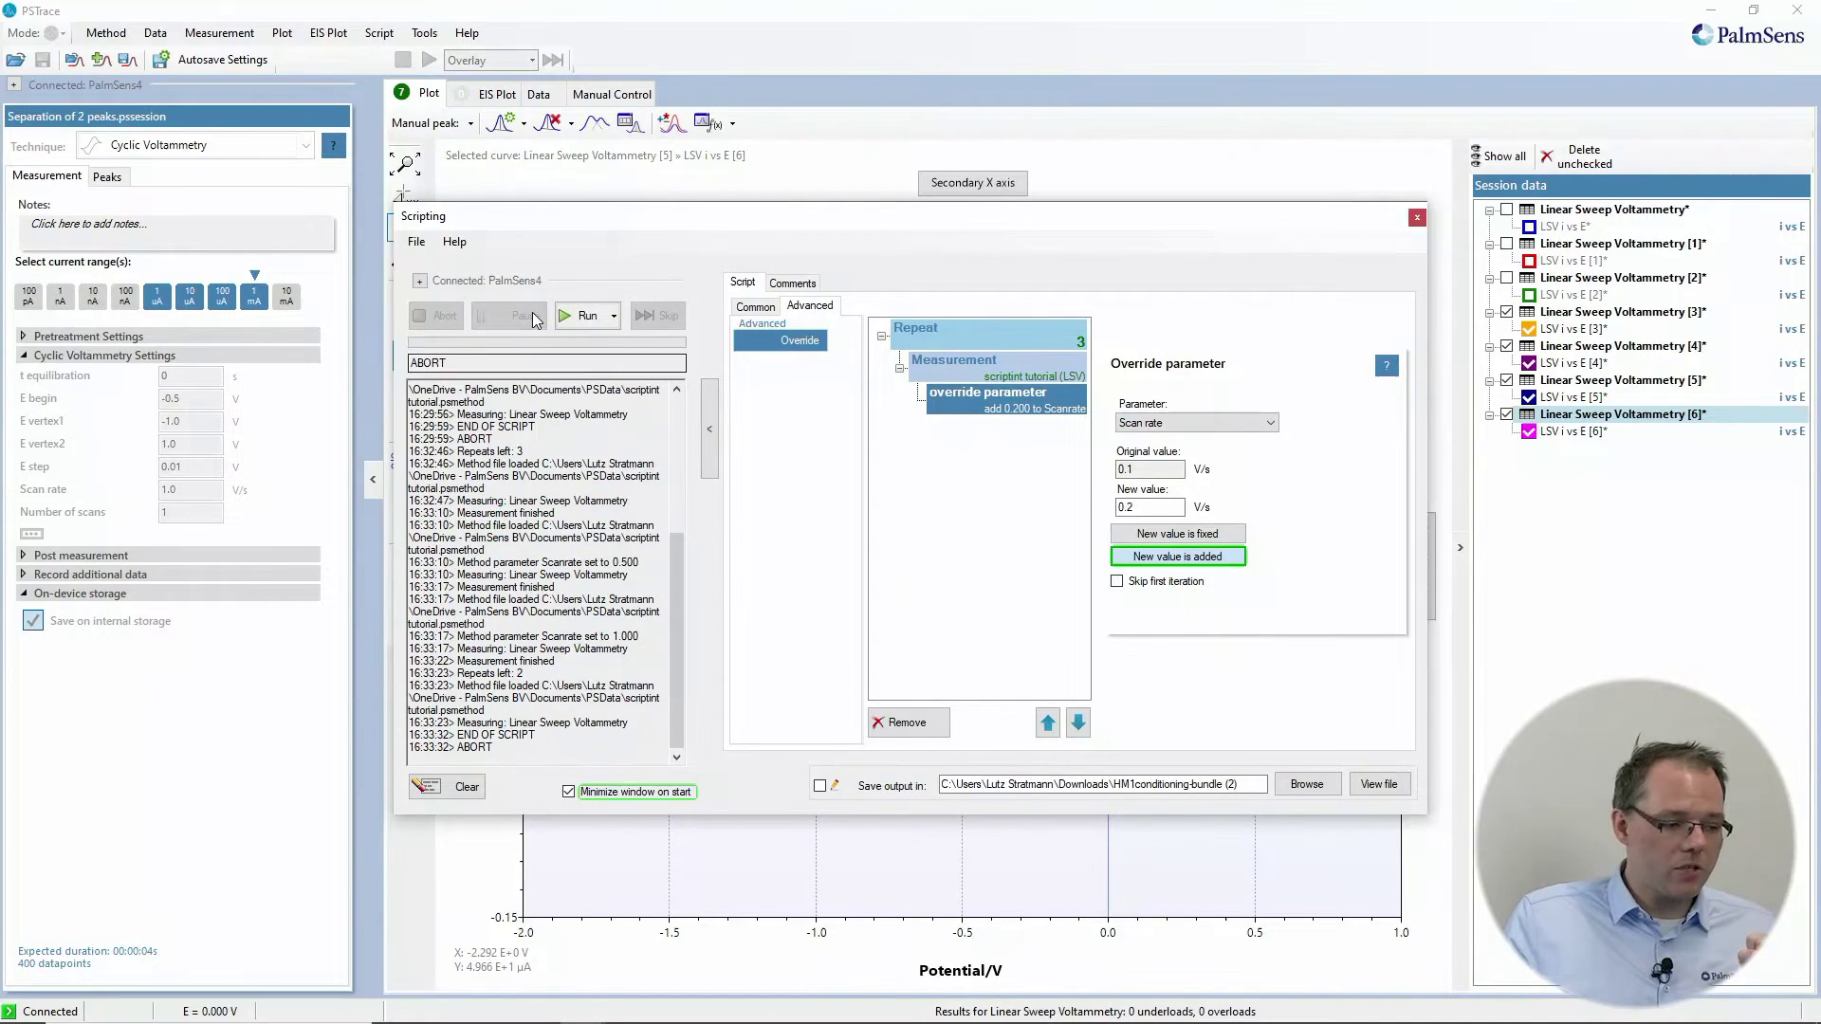
Run the revised script, isolate the newest LSV [7] curve, then re-expand the script editor
click(577, 316)
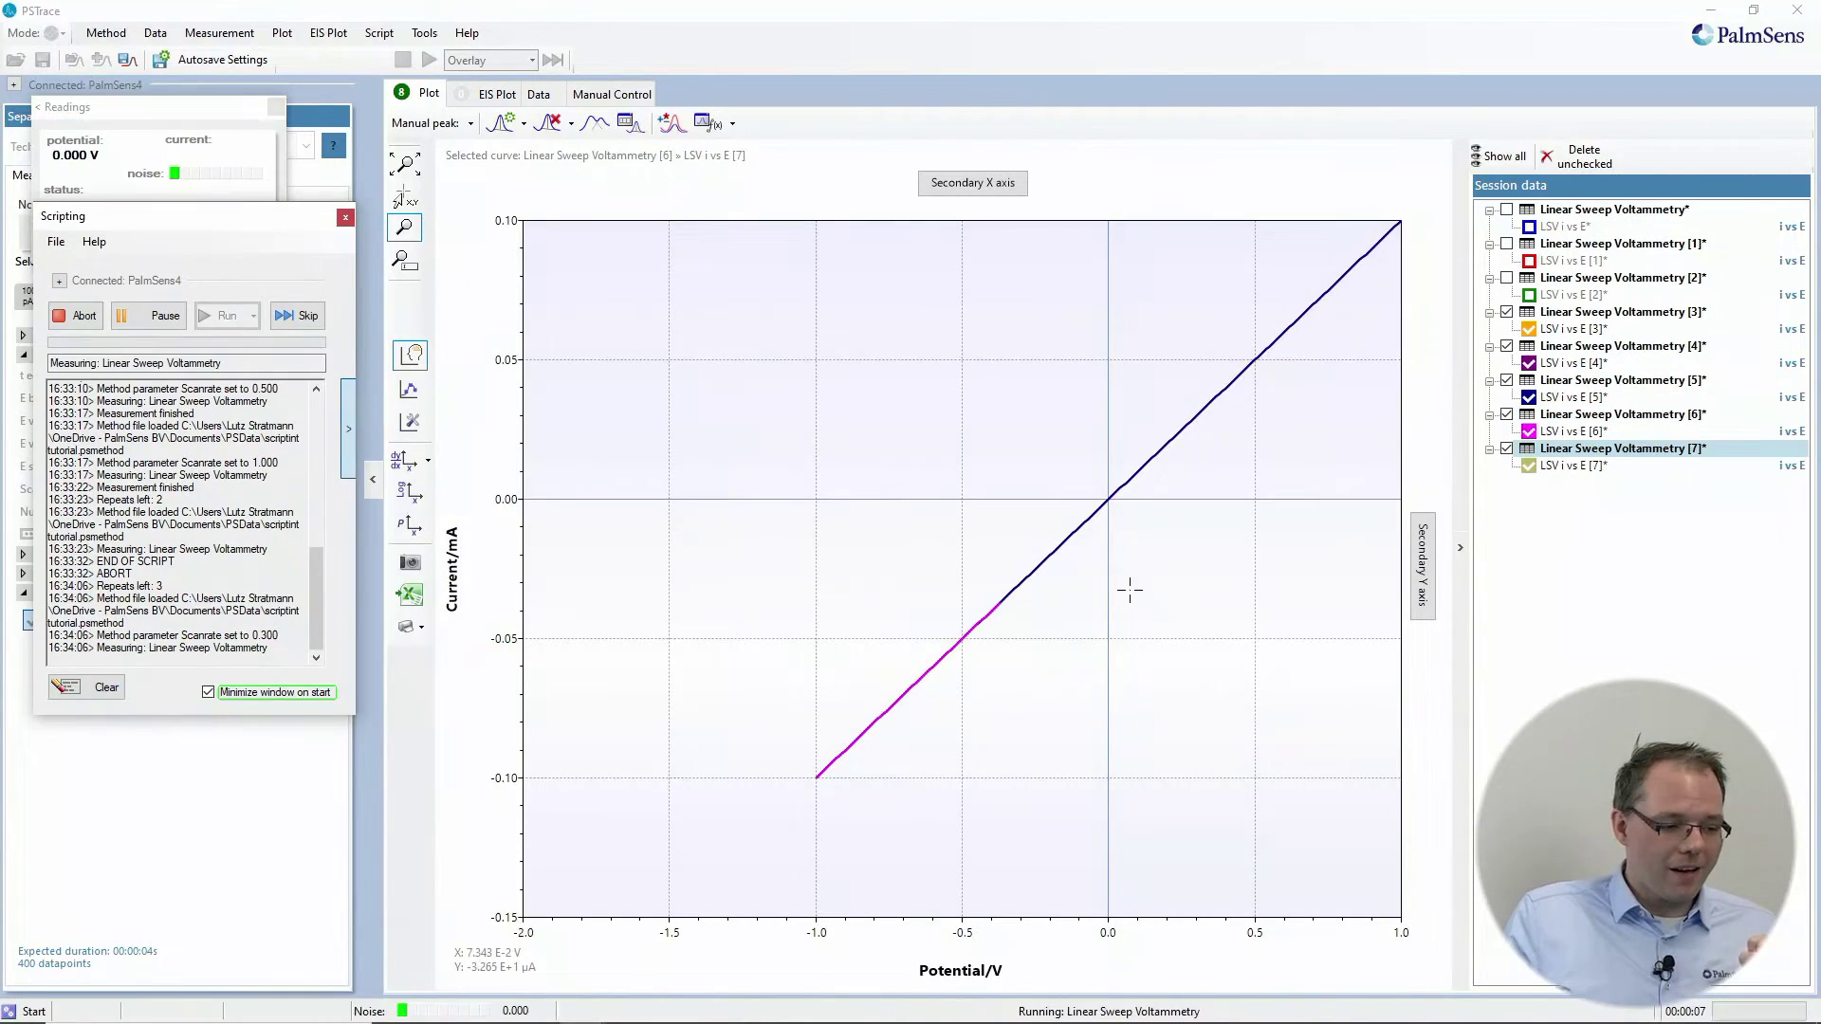
click(1598, 464)
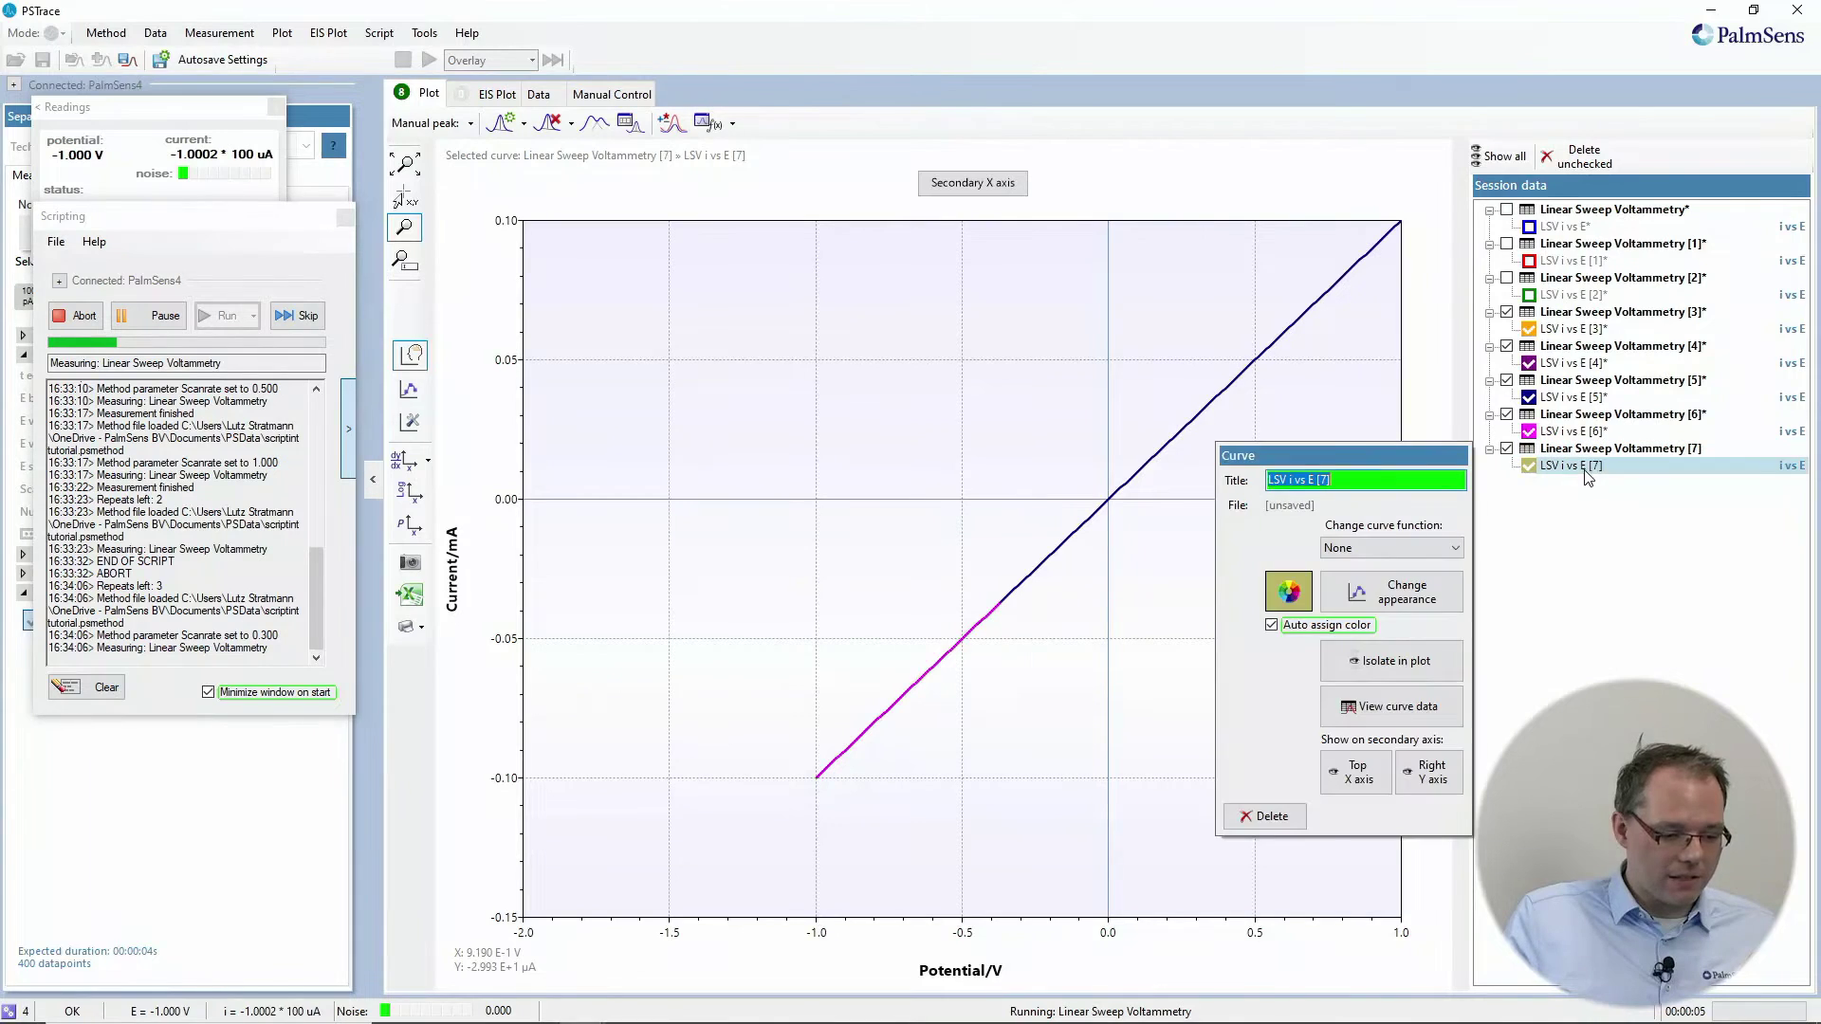
click(1398, 658)
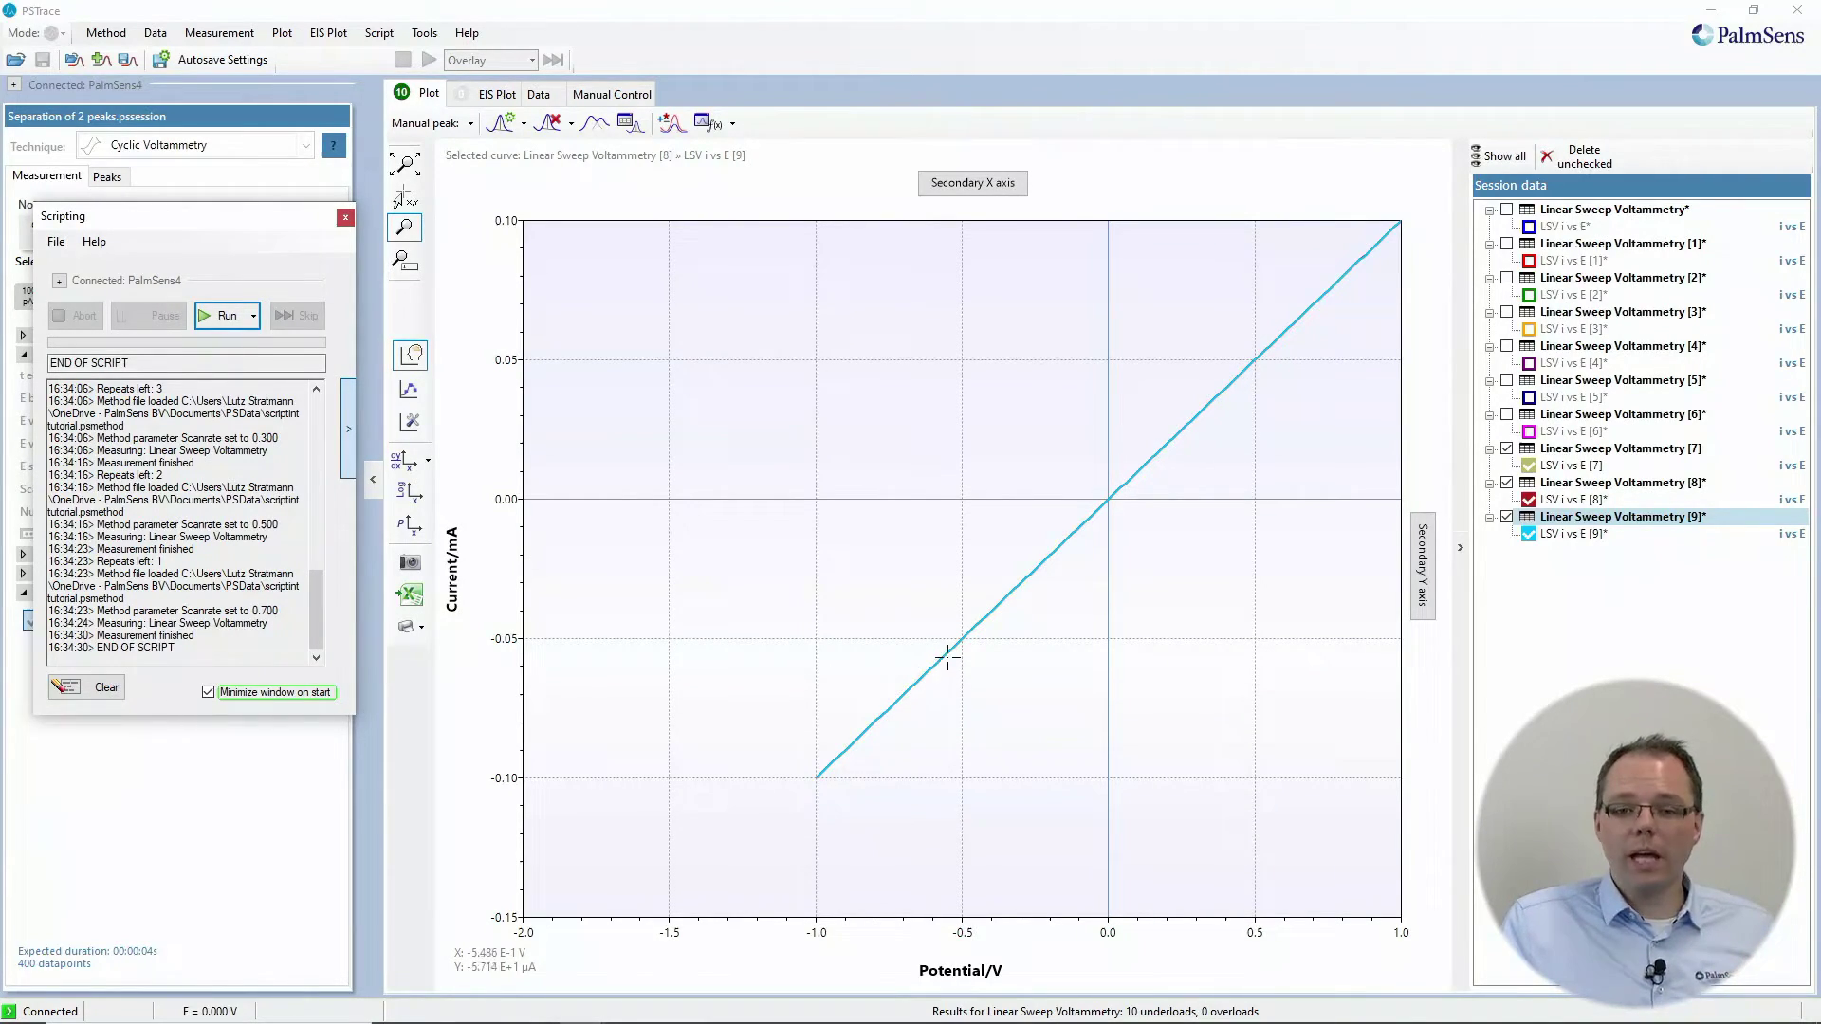
click(345, 451)
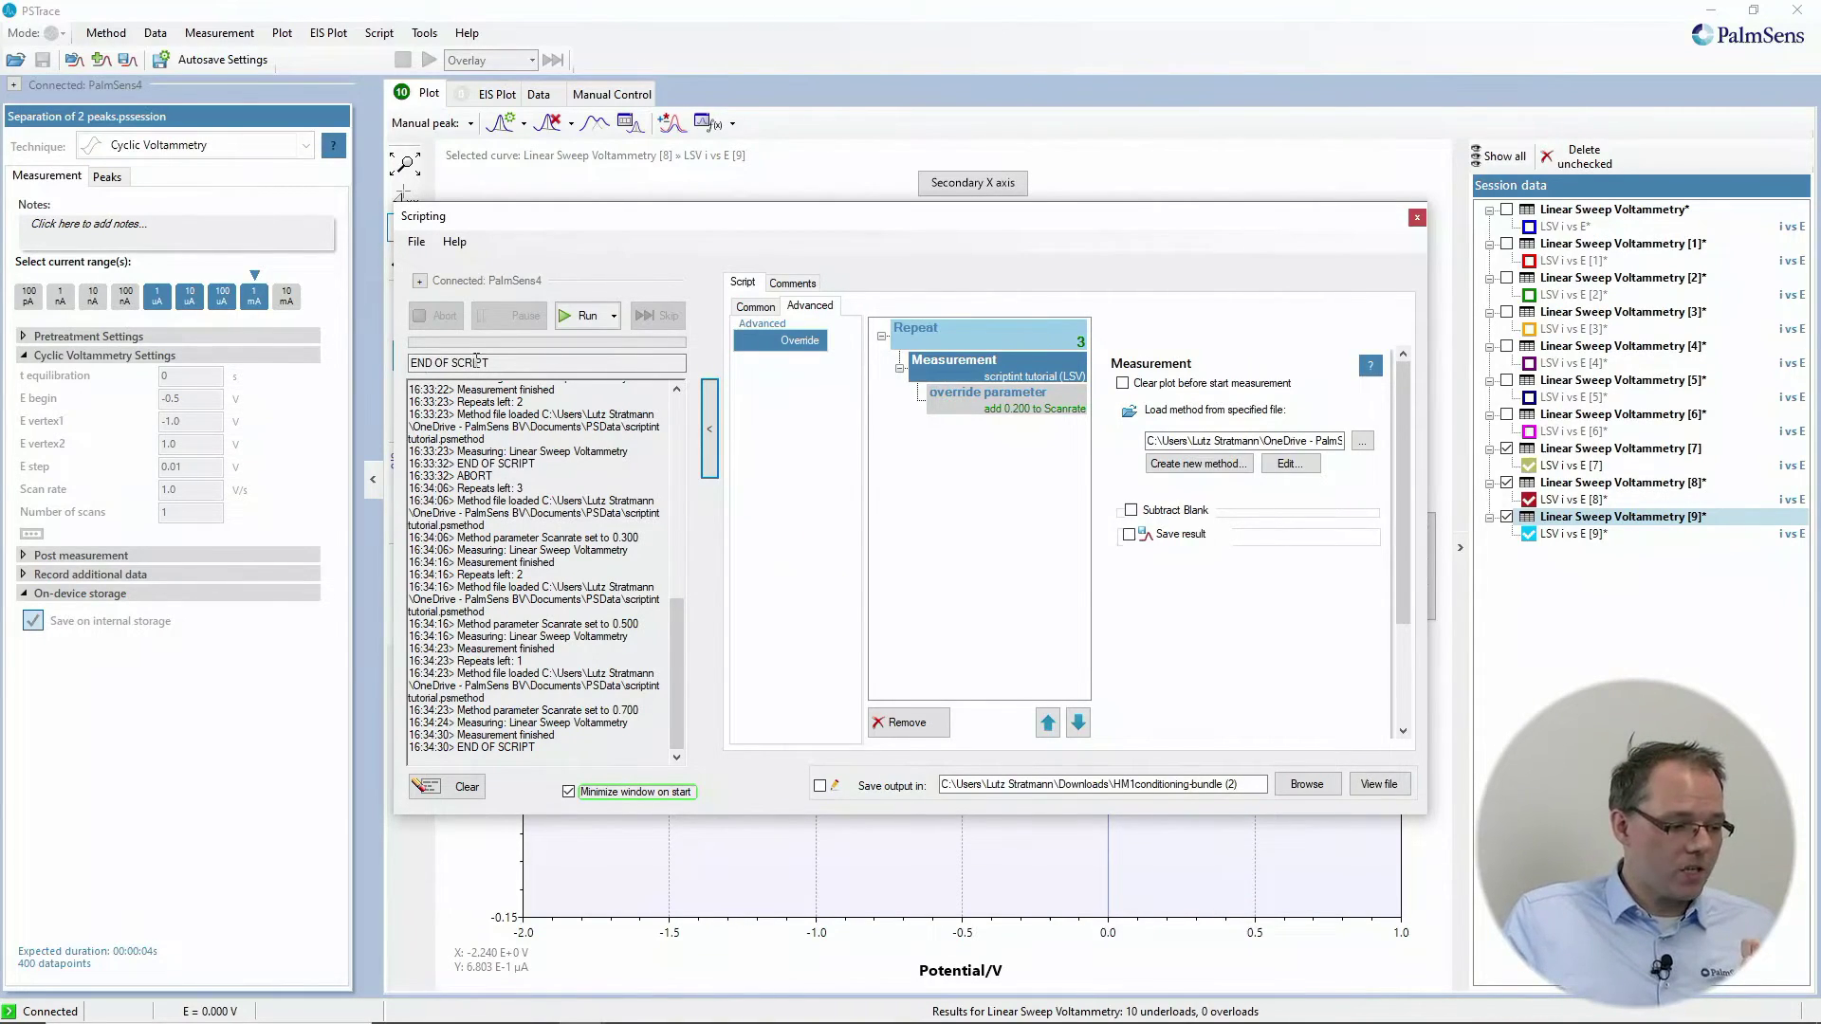
Show the Scripting window's File menu with its load, save and export options
click(418, 244)
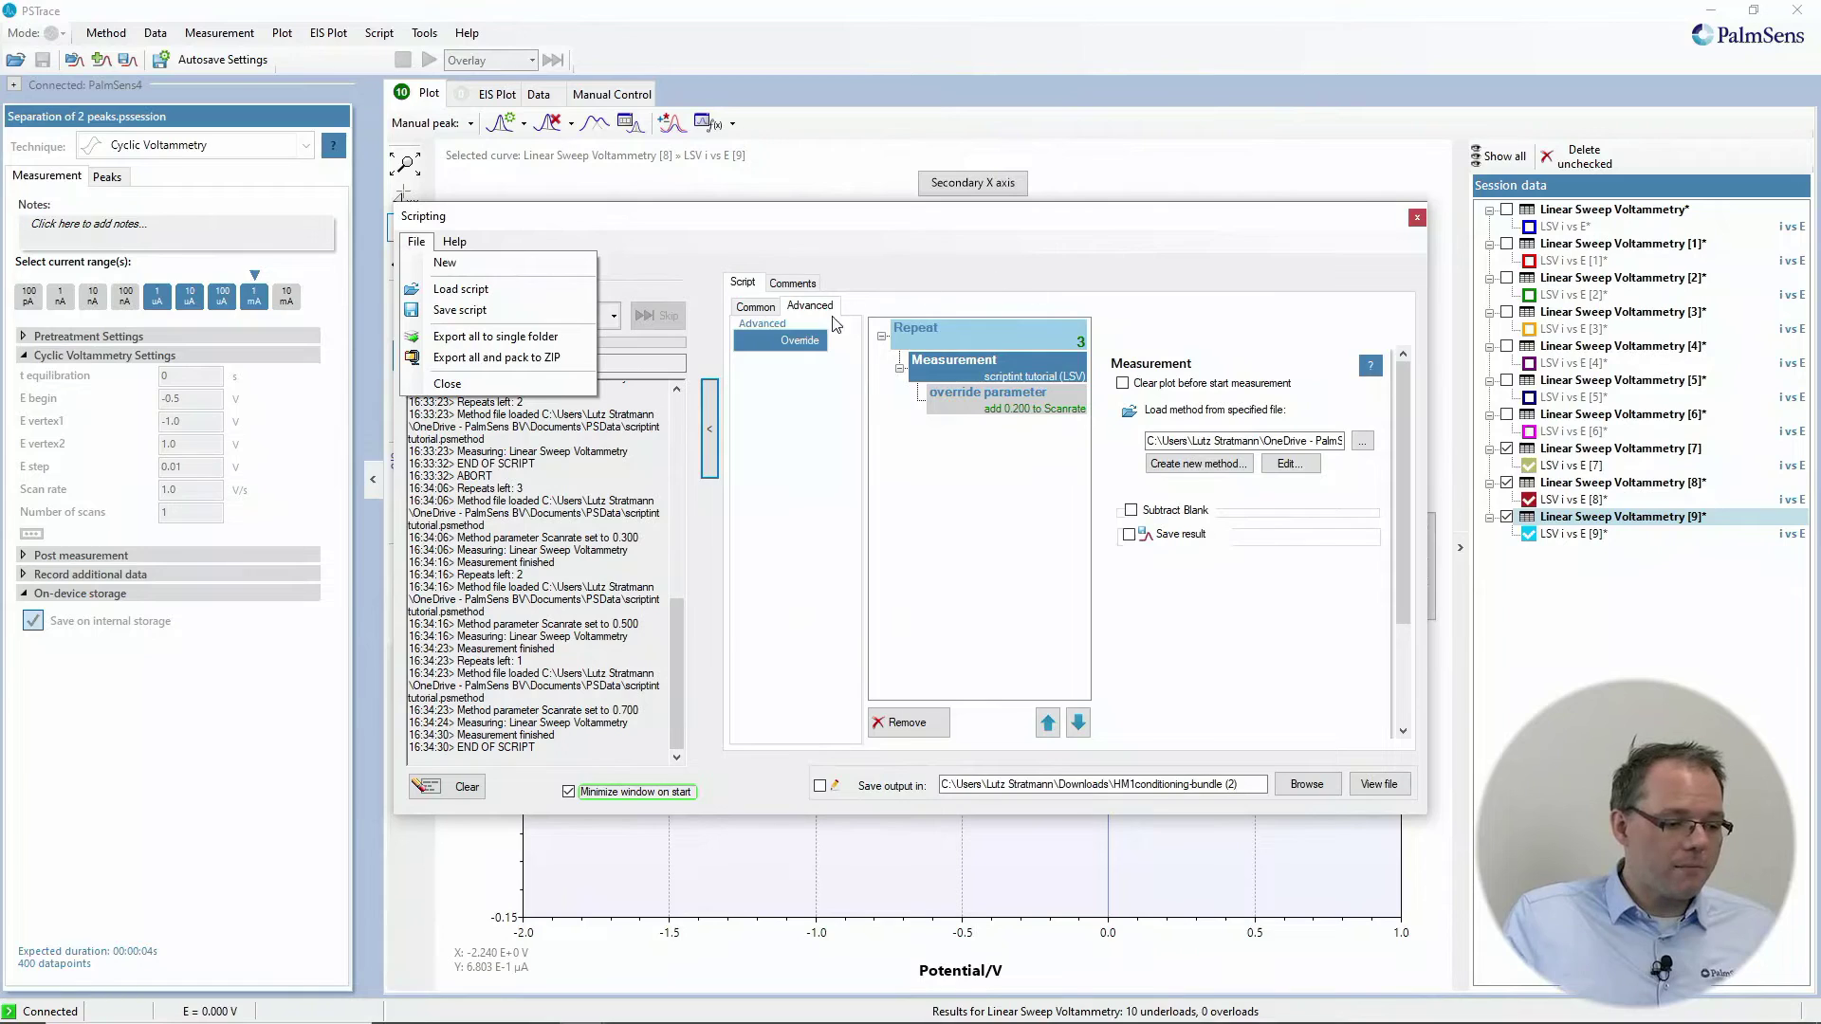
click(1005, 373)
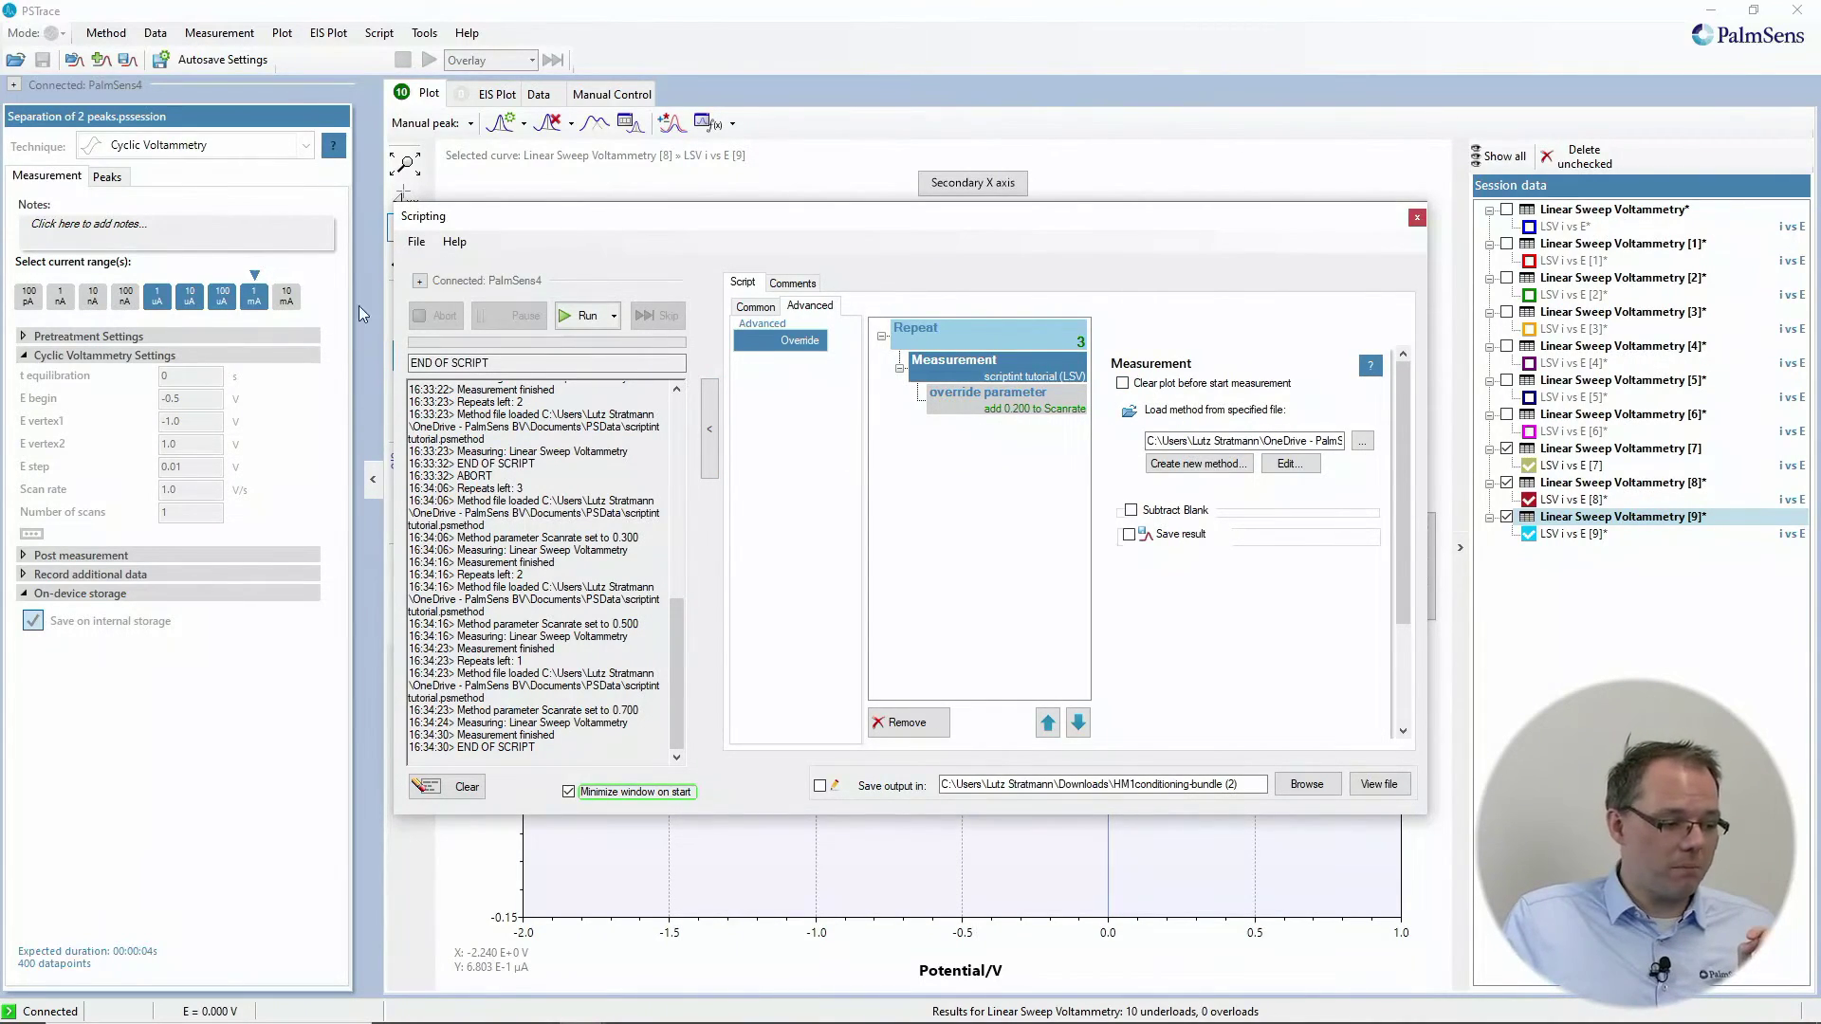
click(417, 243)
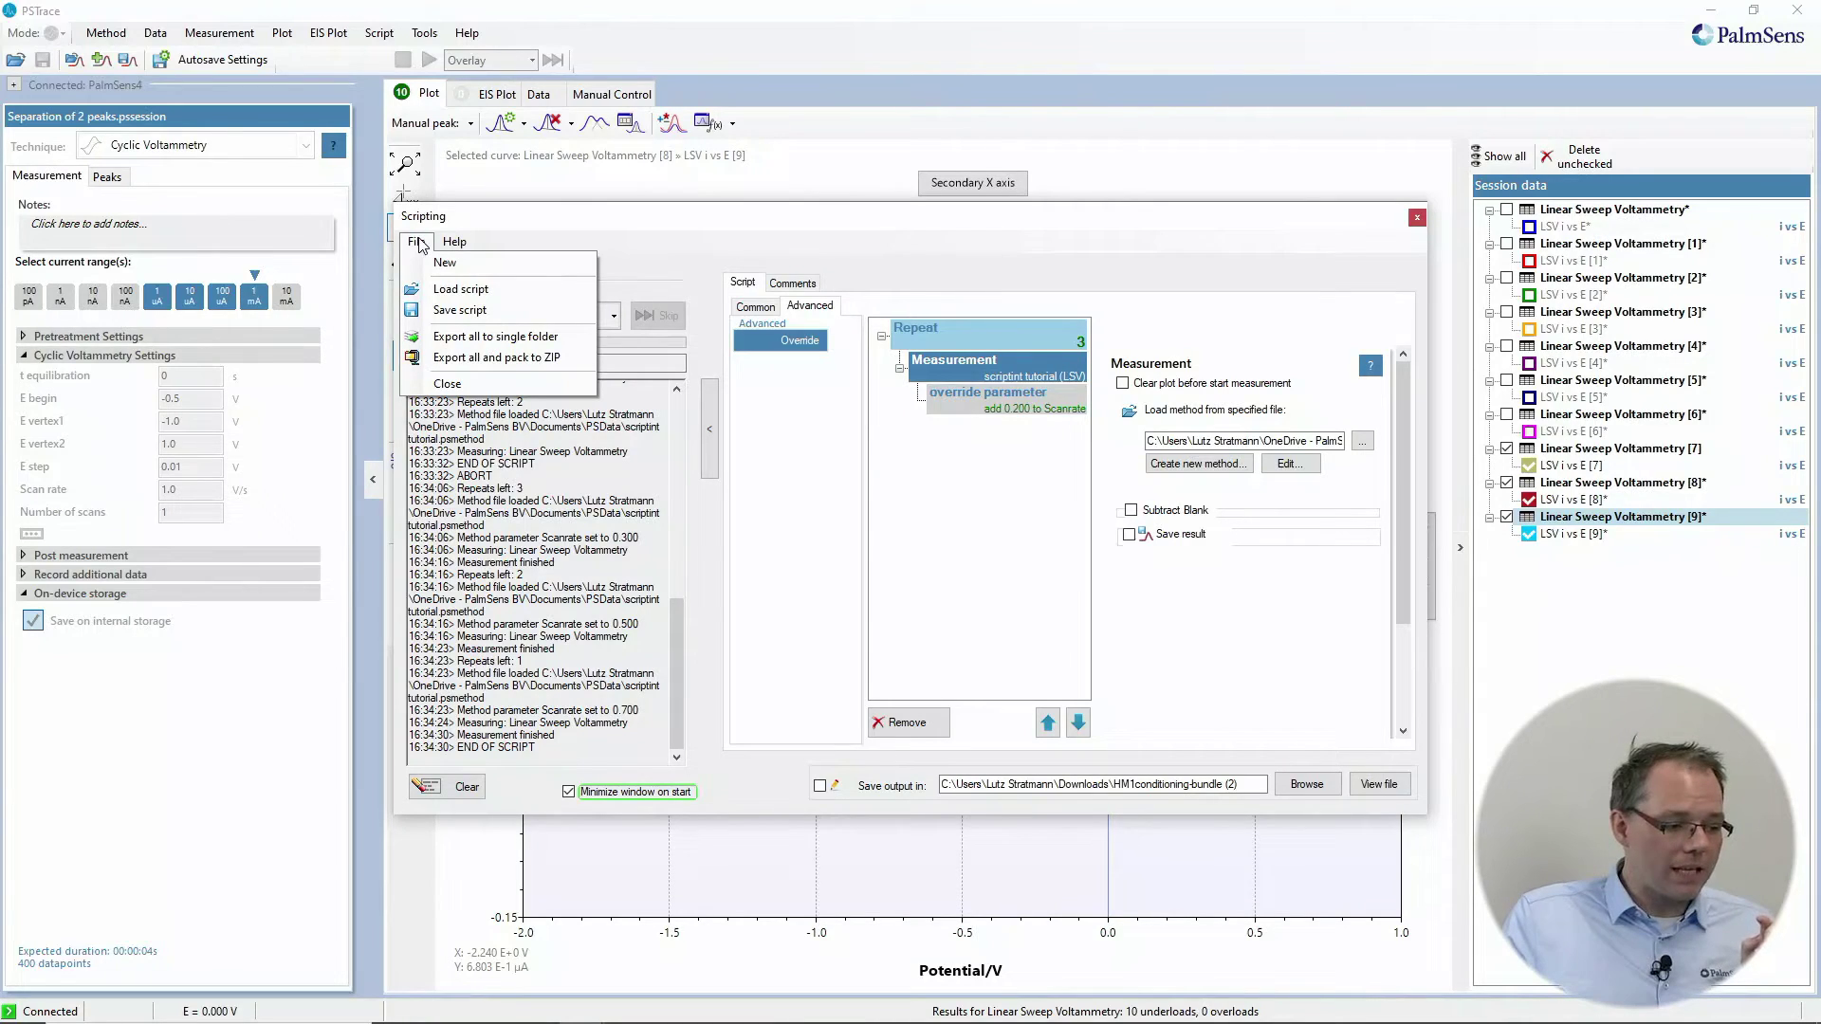